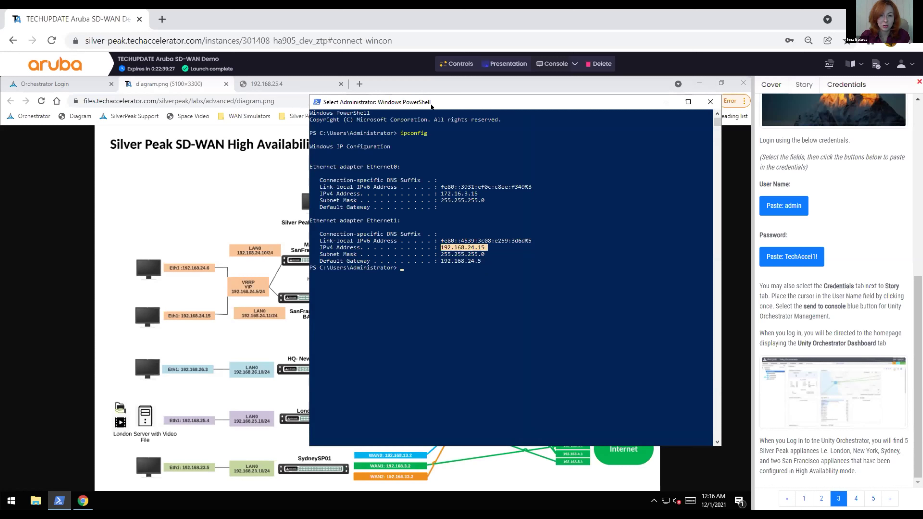
Move the PowerShell window aside and try to open the Share shortcut on the desktop
{"action": "left_click_drag", "start_coordinate": [433, 108], "coordinate": [551, 107]}
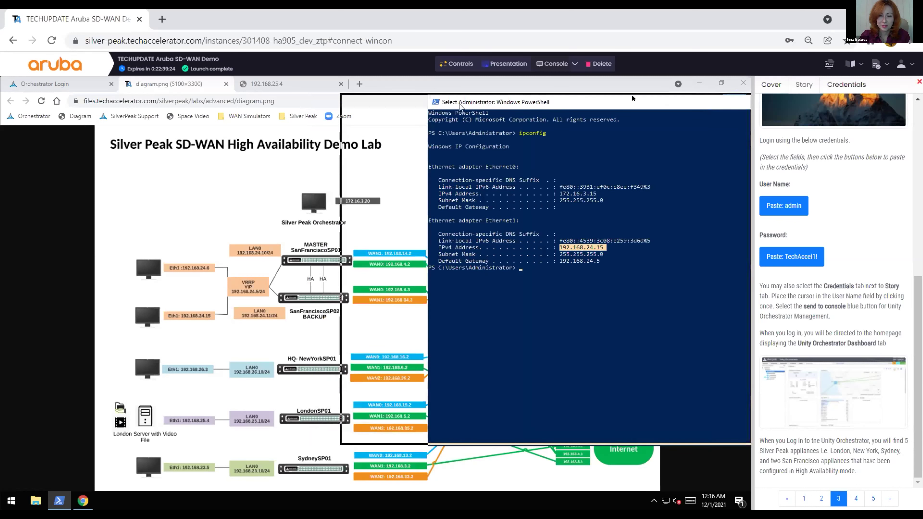
{"action": "left_click_drag", "start_coordinate": [460, 105], "coordinate": [310, 102]}
{"action": "left_click", "coordinate": [179, 336]}
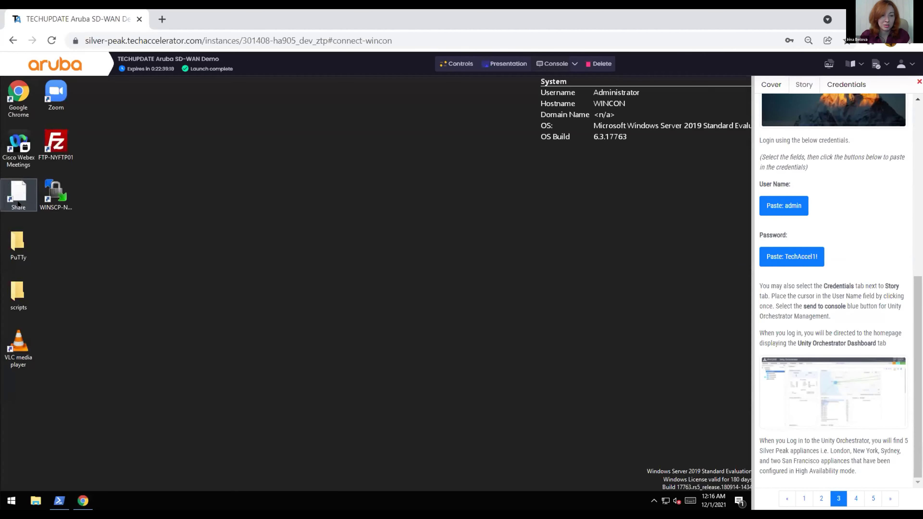
{"action": "key", "text": "Down"}
{"action": "key", "text": "Return"}
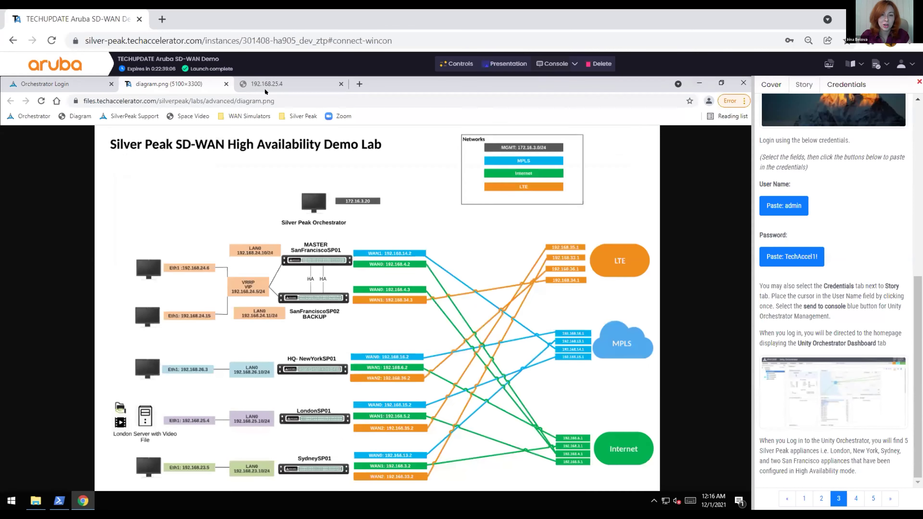
Try to load the video at 192.168.25.4/space.mp4 in the browser again
{"action": "left_click", "coordinate": [263, 80]}
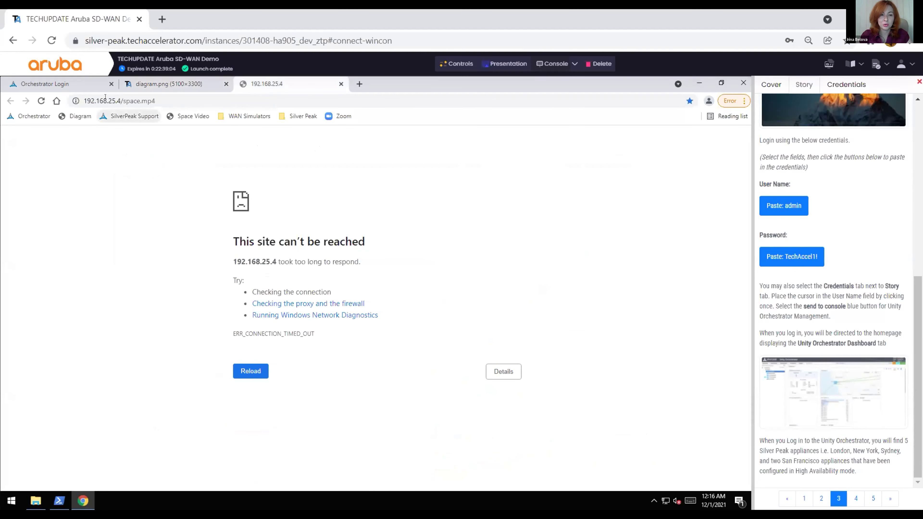
{"action": "left_click", "coordinate": [157, 99]}
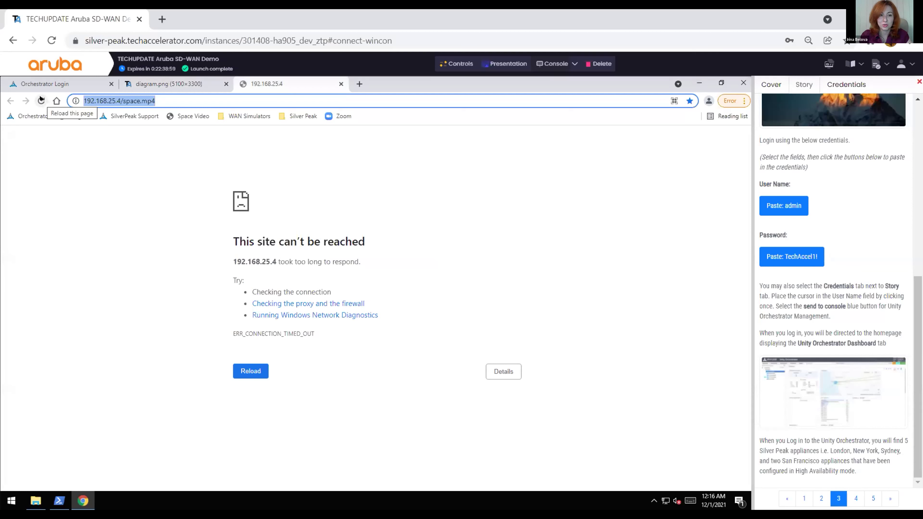
{"action": "key", "text": "Return"}
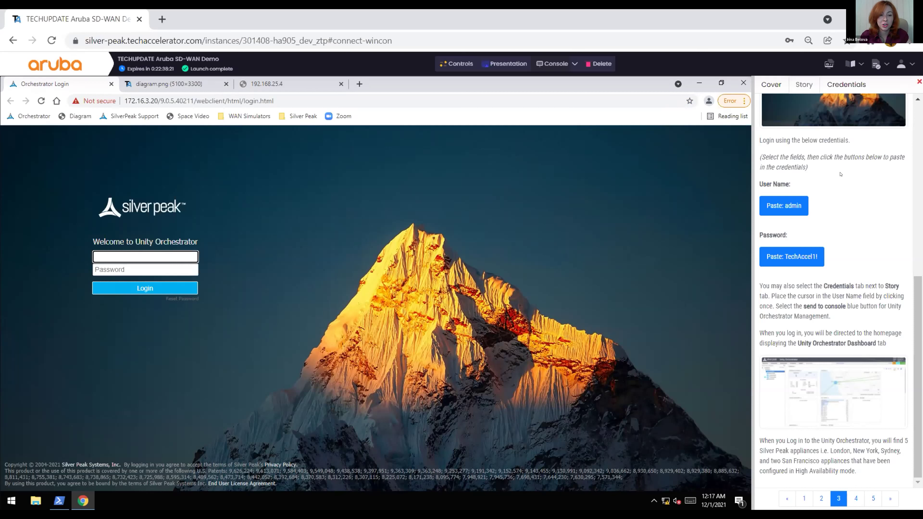
Log in to Unity Orchestrator as admin with the account password and dismiss the account key warning
{"action": "left_click", "coordinate": [771, 206]}
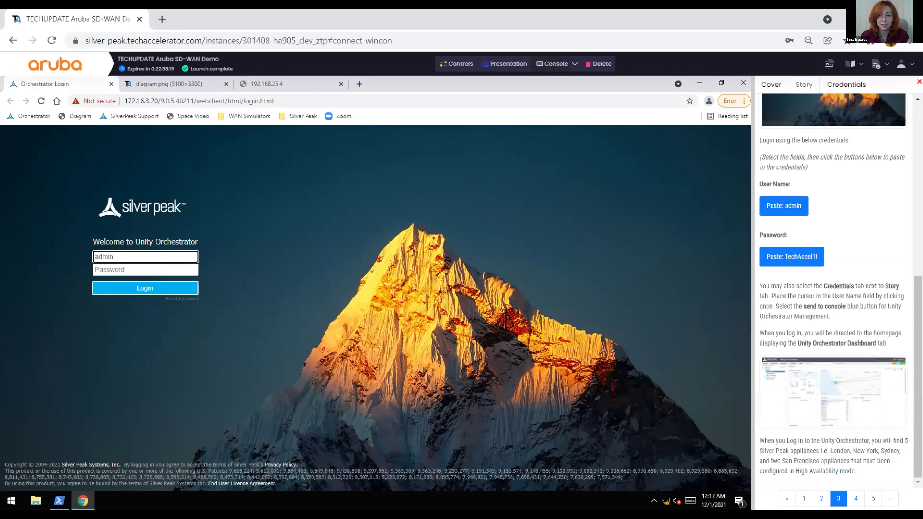
{"action": "key", "text": "Tab"}
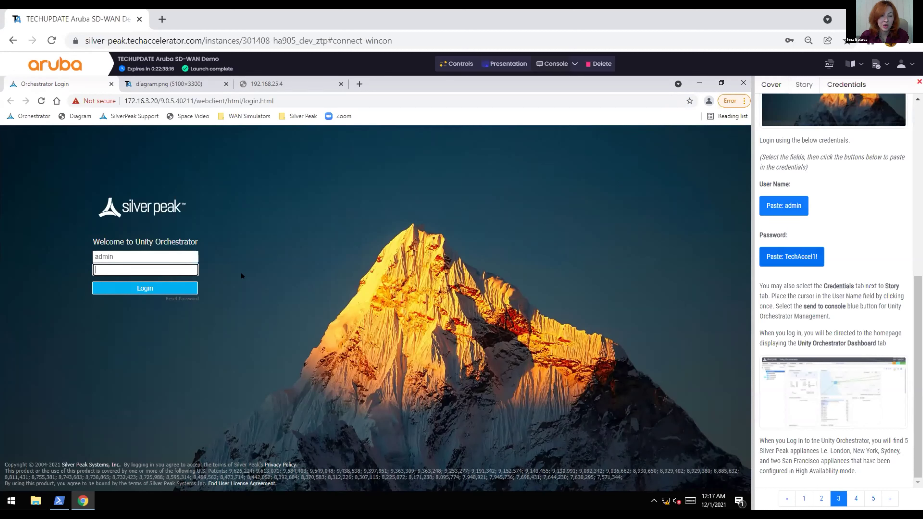
{"action": "left_click", "coordinate": [144, 289]}
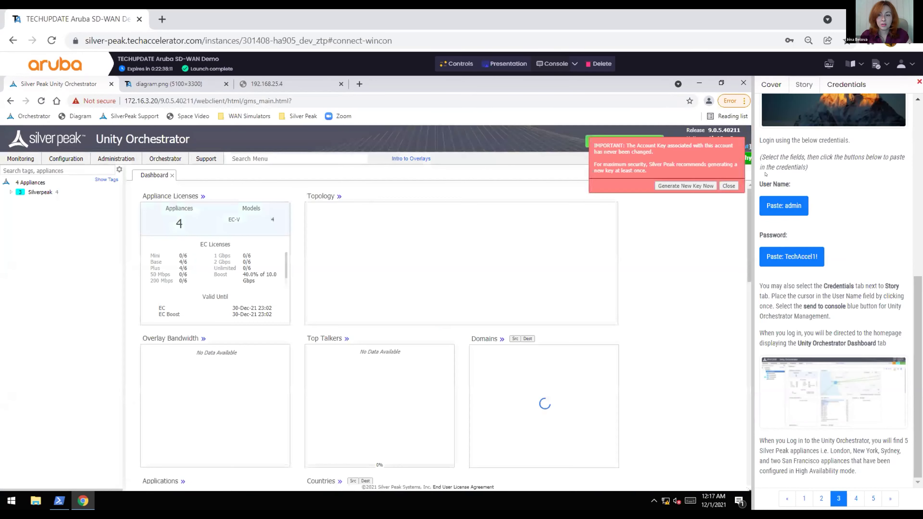
{"action": "left_click", "coordinate": [729, 186]}
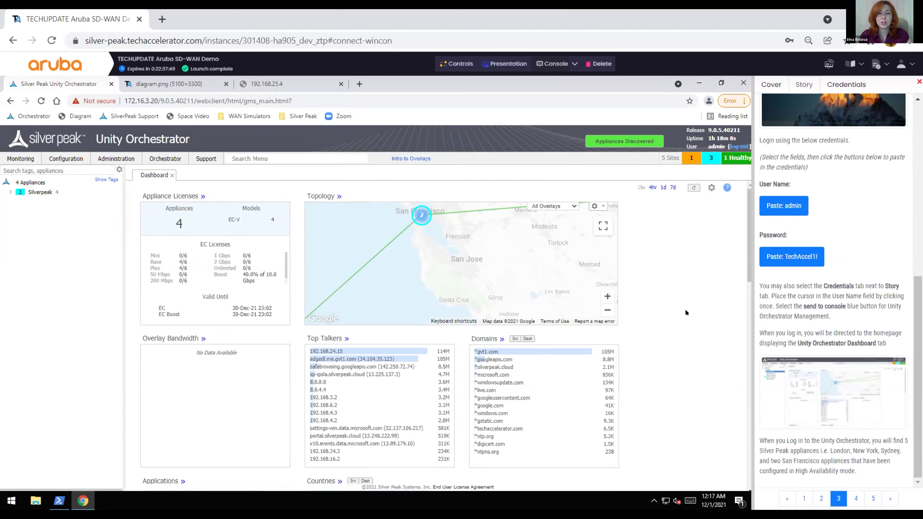
Open page 4 of the lab guide and display the list of discovered appliances in Orchestrator
{"action": "left_click", "coordinate": [852, 500]}
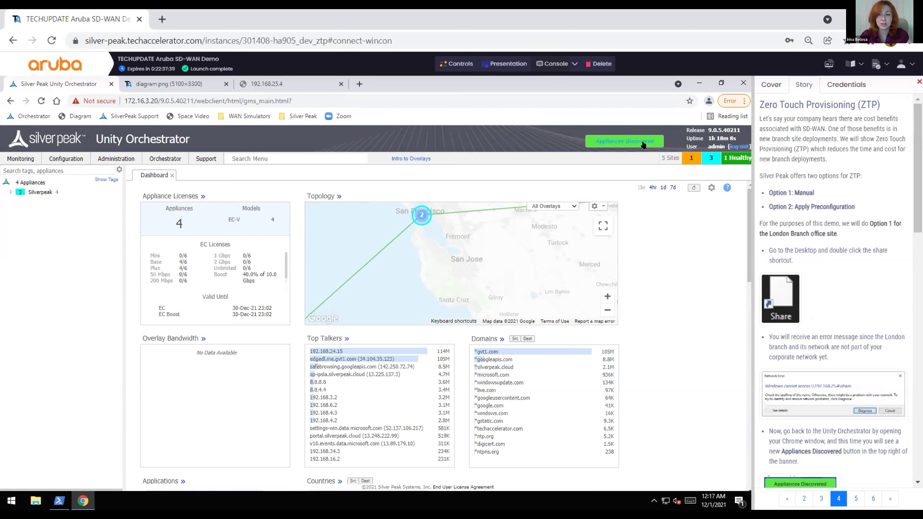
{"action": "left_click", "coordinate": [633, 143]}
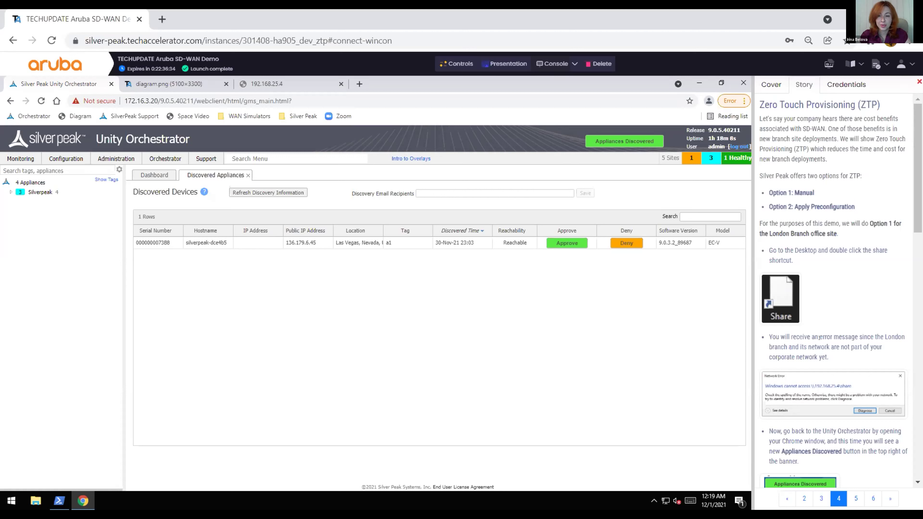
{"action": "scroll", "coordinate": [819, 338], "scroll_direction": "down", "scroll_amount": 6}
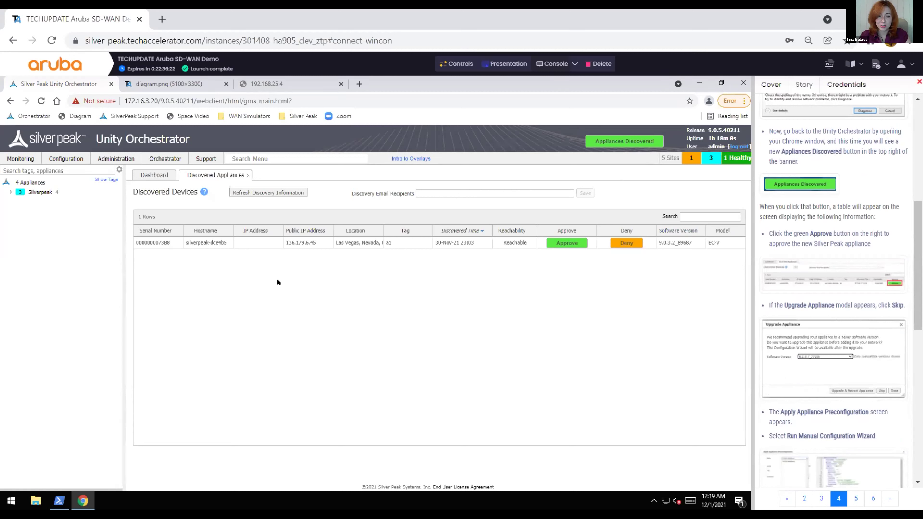
Approve the discovered appliance, view the compatible software versions and skip the upgrade
{"action": "left_click", "coordinate": [566, 244]}
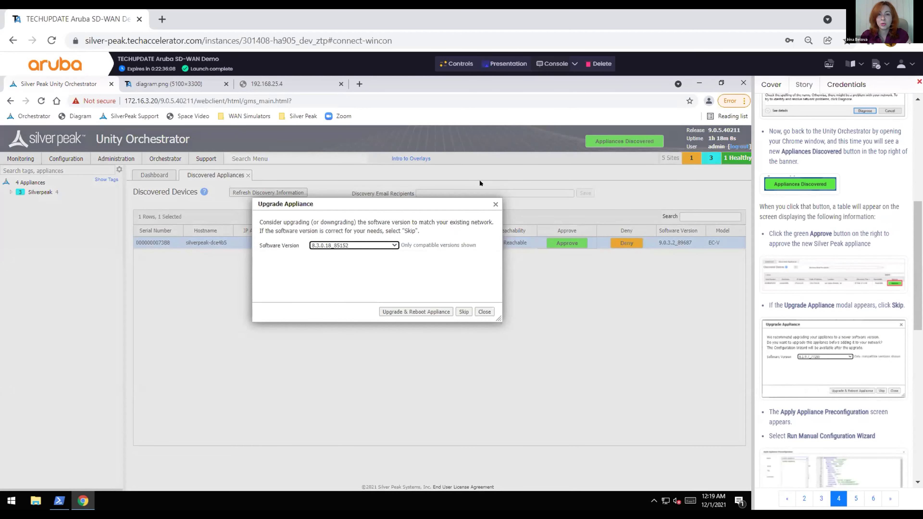
{"action": "left_click", "coordinate": [394, 245]}
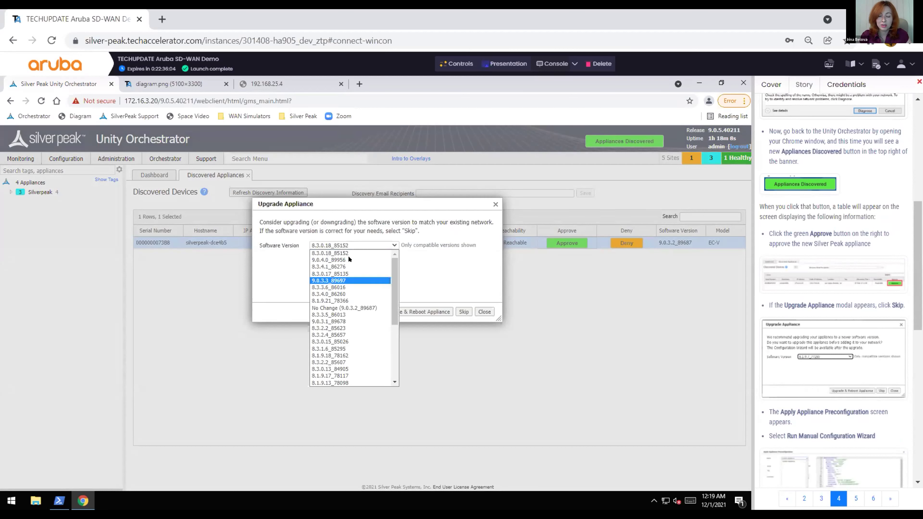
{"action": "left_click", "coordinate": [429, 237]}
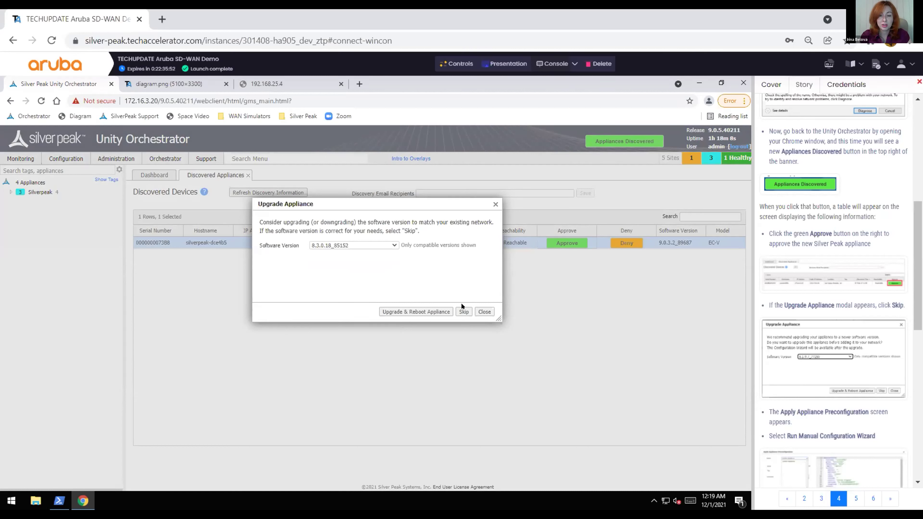
{"action": "left_click", "coordinate": [459, 312]}
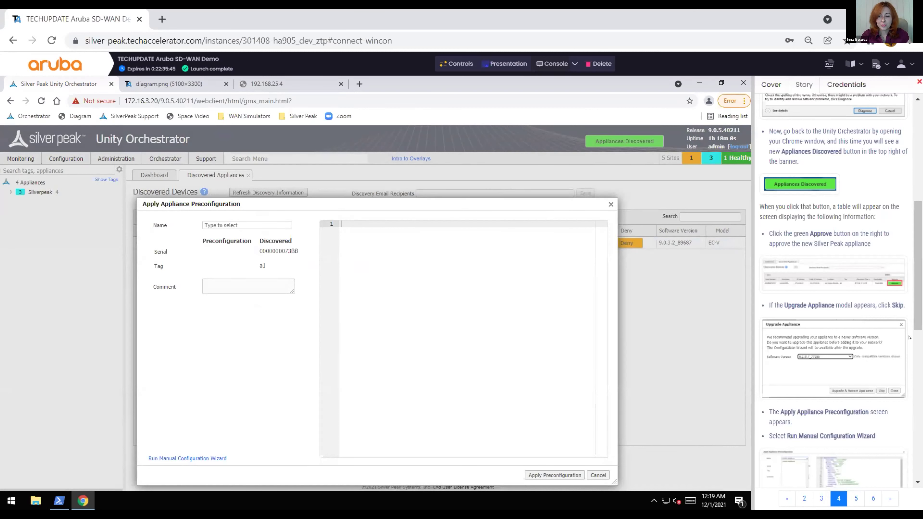
Review the preconfiguration dialog and the guide's manual demo steps, and run the Manual Configuration Wizard for the appliance
{"action": "scroll", "coordinate": [910, 337], "scroll_direction": "down", "scroll_amount": 10}
{"action": "scroll", "coordinate": [909, 338], "scroll_direction": "up", "scroll_amount": 1}
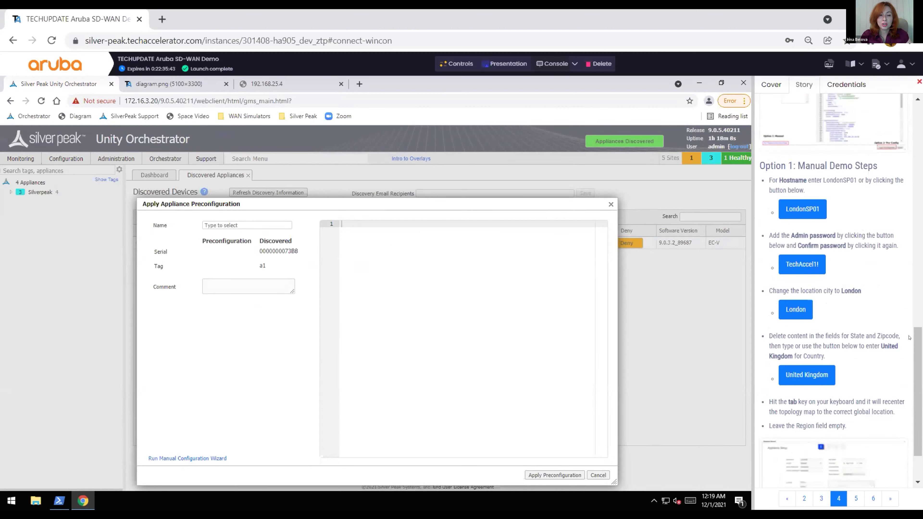
{"action": "scroll", "coordinate": [910, 338], "scroll_direction": "up", "scroll_amount": 1}
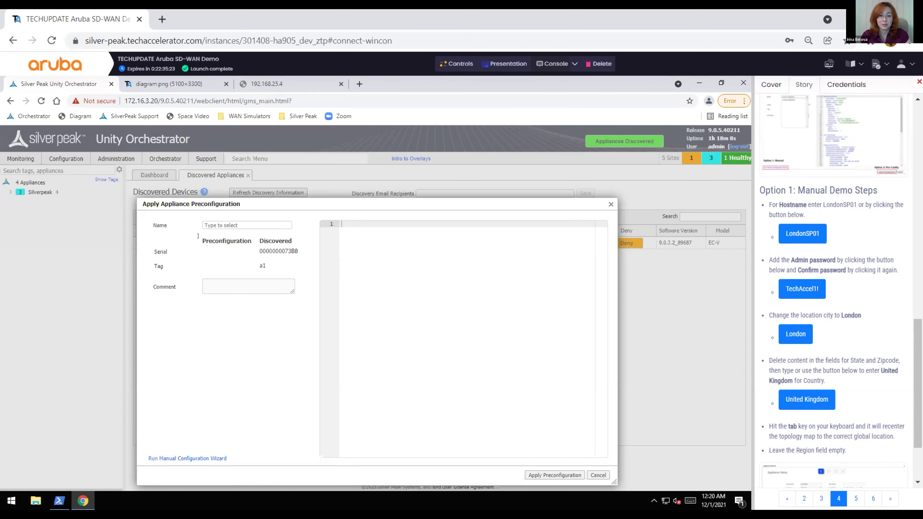
{"action": "triple_click", "coordinate": [234, 240]}
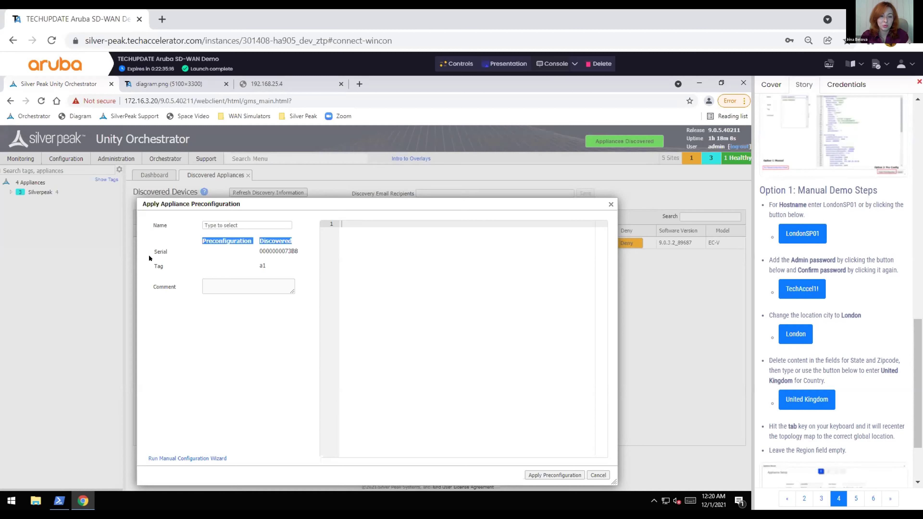
{"action": "left_click", "coordinate": [296, 246]}
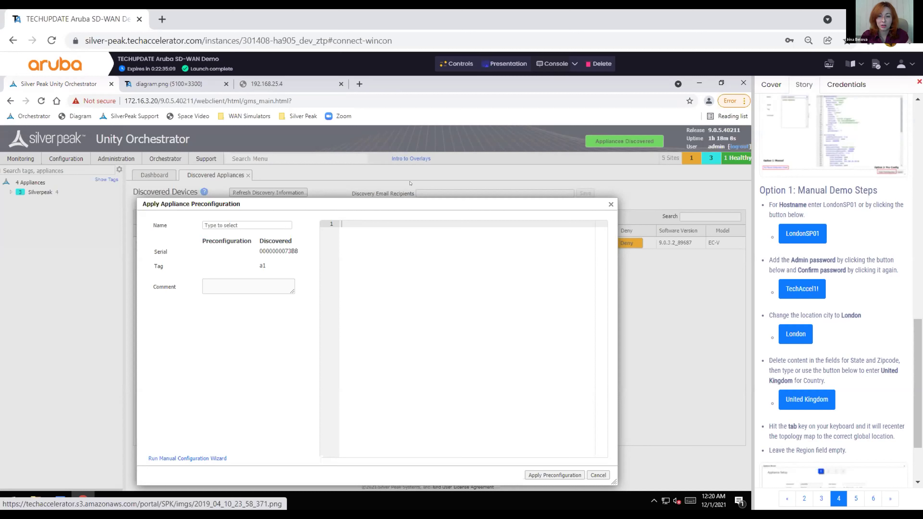
{"action": "left_click", "coordinate": [832, 134]}
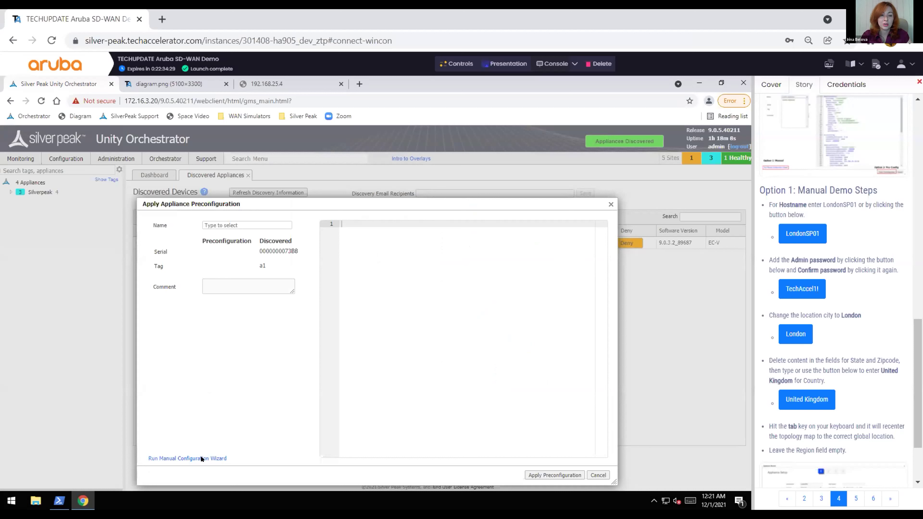
{"action": "left_click", "coordinate": [160, 460]}
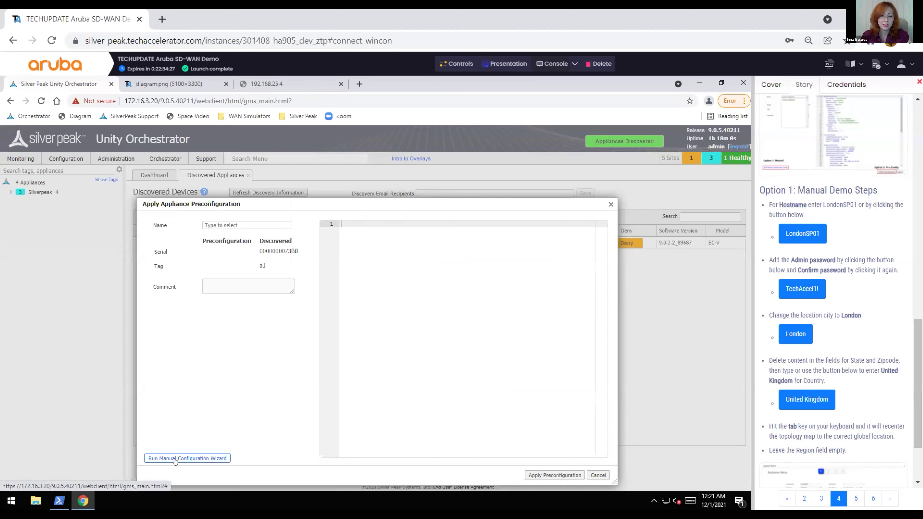
{"action": "left_click", "coordinate": [156, 458]}
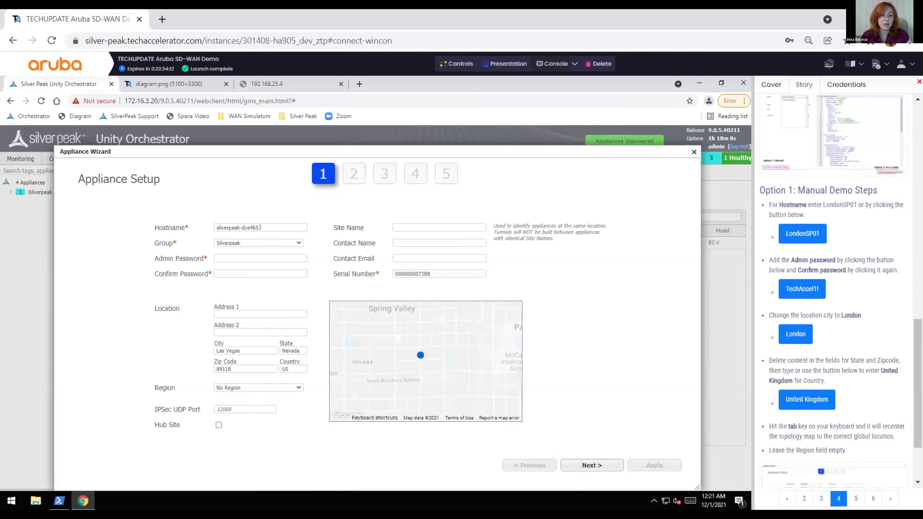
Set the appliance's hostname to LondonSP01 in the wizard's Appliance Setup page
{"action": "left_click", "coordinate": [268, 222]}
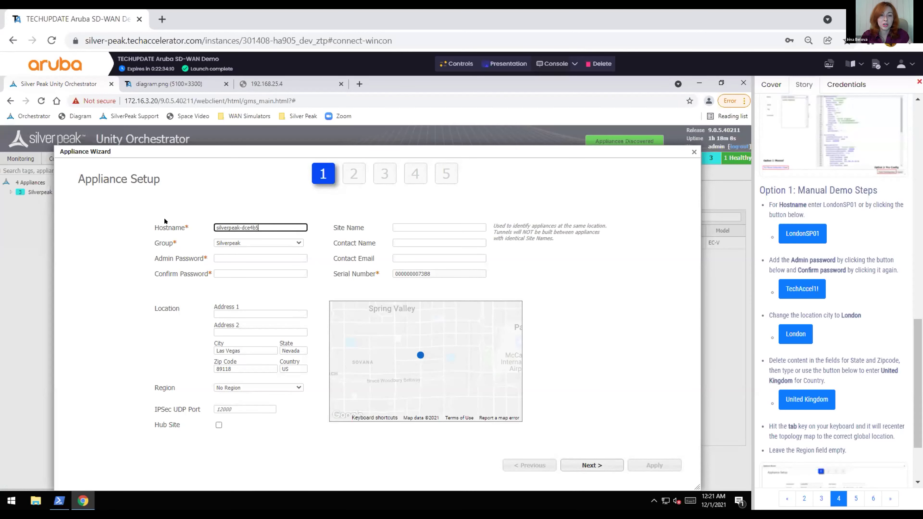
{"action": "key", "text": "ctrl+a"}
{"action": "left_click", "coordinate": [803, 236]}
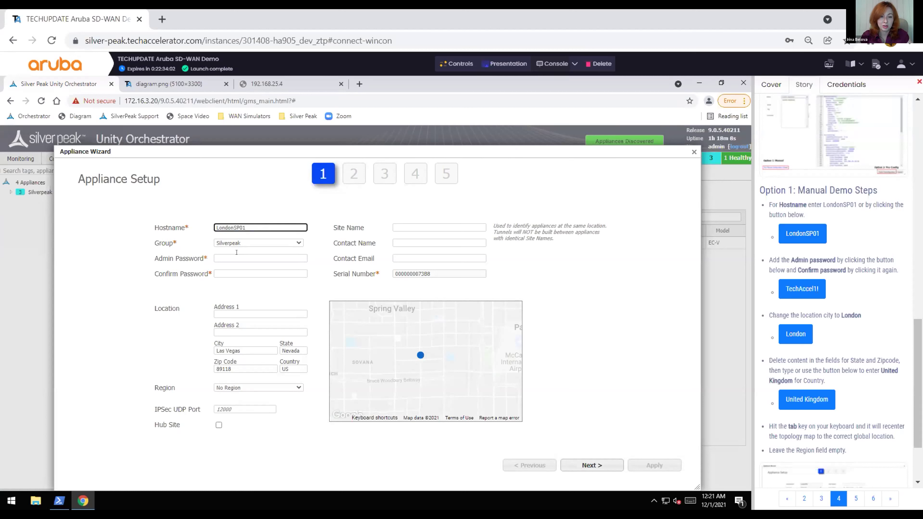
Enter the appliance's admin password and repeat it in the confirmation field
{"action": "left_click", "coordinate": [803, 298]}
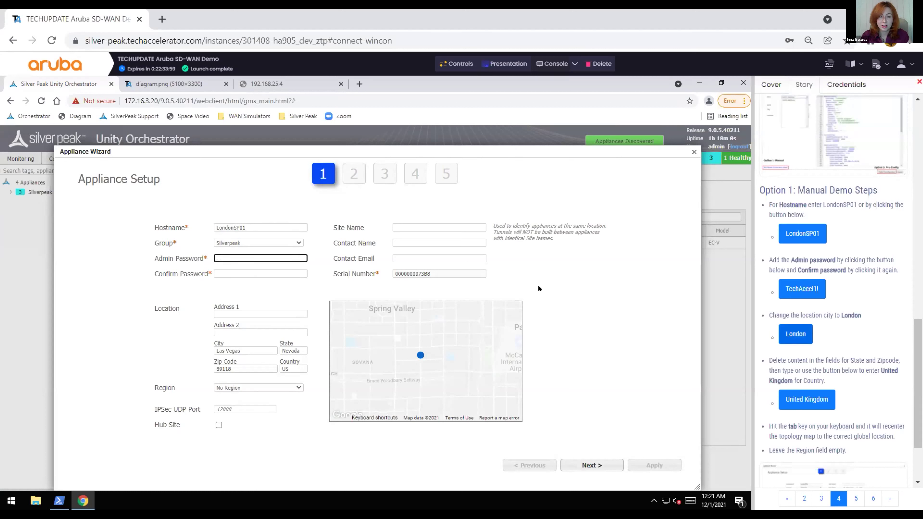
{"action": "left_click", "coordinate": [250, 273]}
{"action": "key", "text": "Tab"}
{"action": "left_click", "coordinate": [805, 289]}
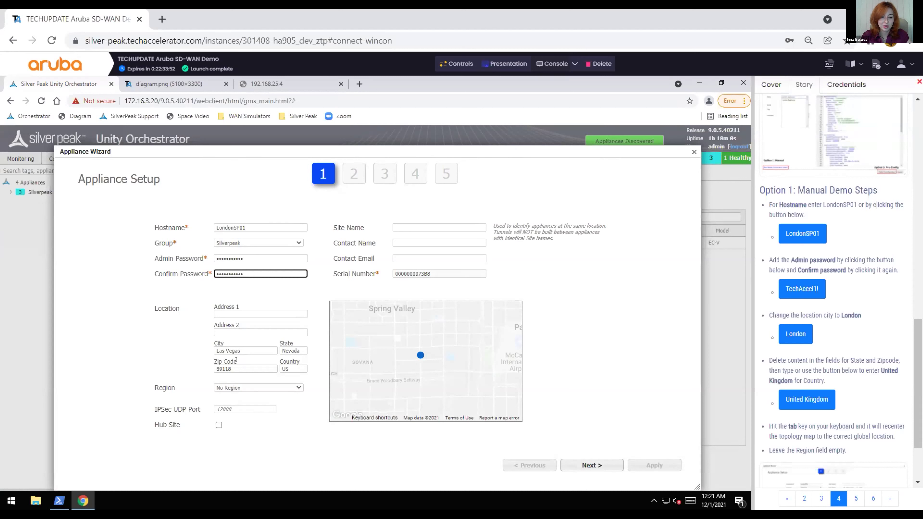
Clear the zip code, city and country from the appliance's location
{"action": "double_click", "coordinate": [232, 369]}
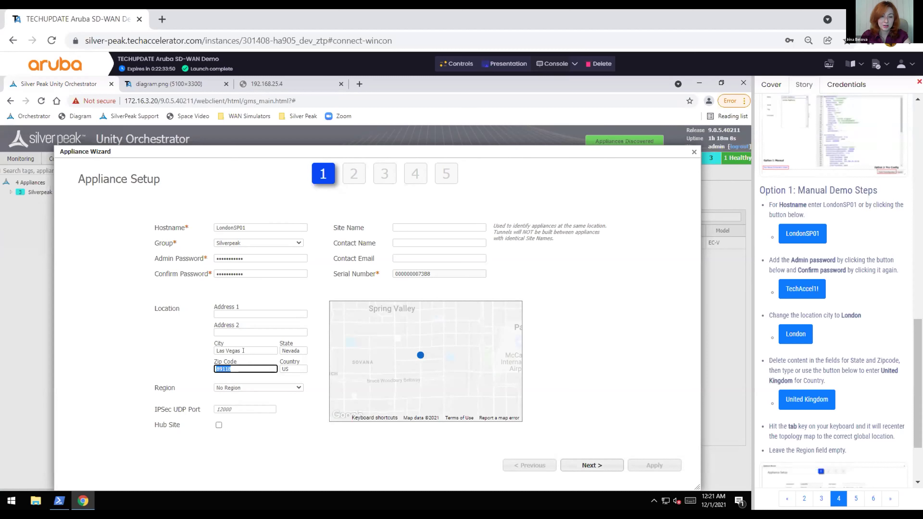
{"action": "key", "text": "BackSpace"}
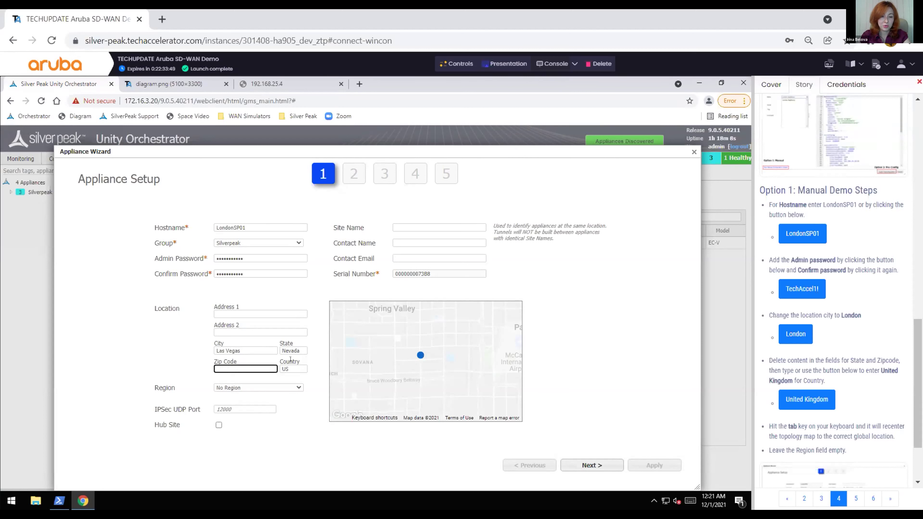
{"action": "key", "text": "shift+Tab"}
{"action": "key", "text": "BackSpace"}
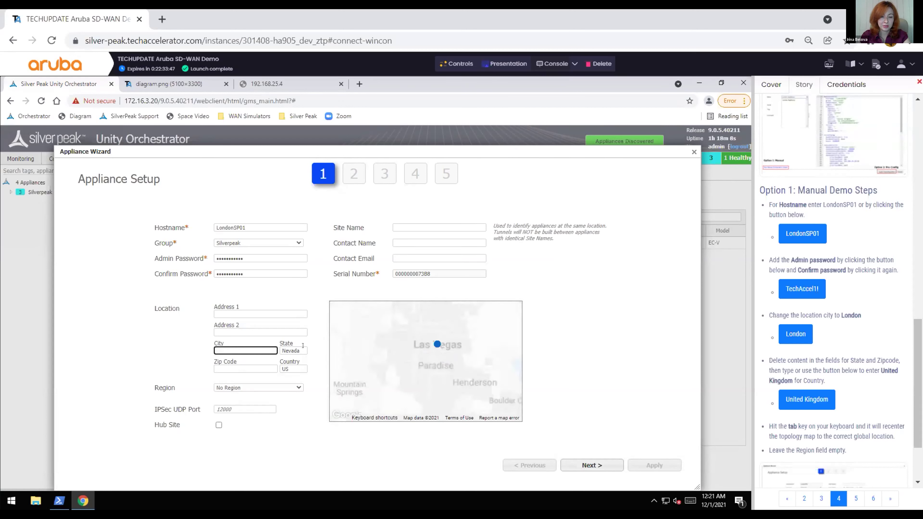
{"action": "key", "text": "Tab"}
{"action": "key", "text": "Tab"}
{"action": "key", "text": "Tab"}
{"action": "key", "text": "BackSpace"}
{"action": "key", "text": "shift+Tab"}
{"action": "key", "text": "shift+Tab"}
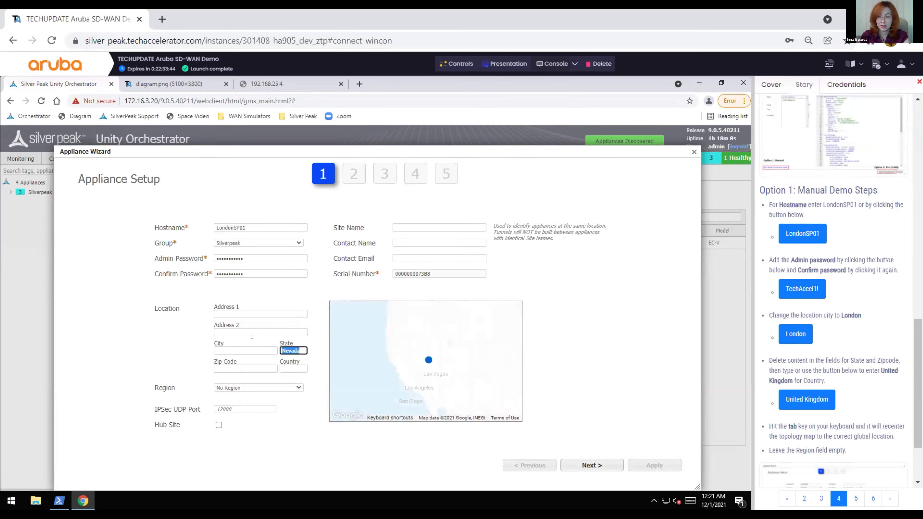
Replace the location's state with London and enter United Kingdom as the country
{"action": "left_click", "coordinate": [795, 334]}
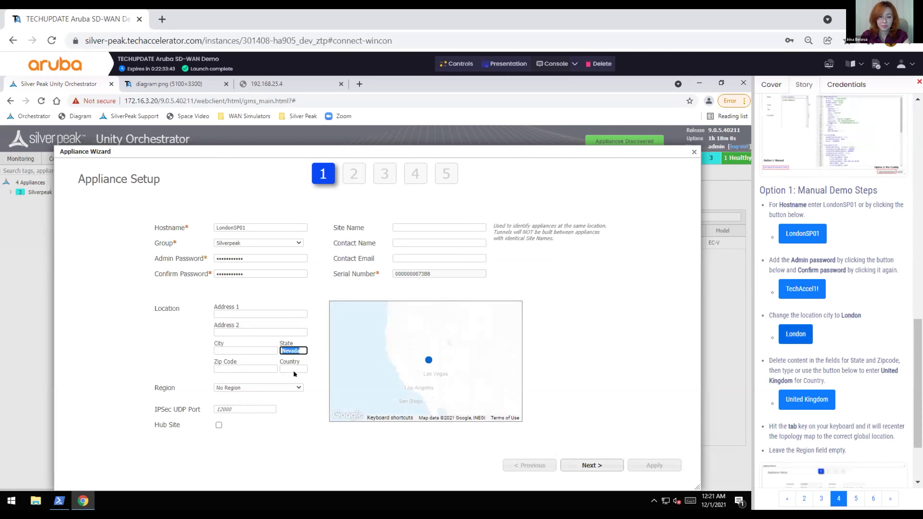
{"action": "key", "text": "Tab"}
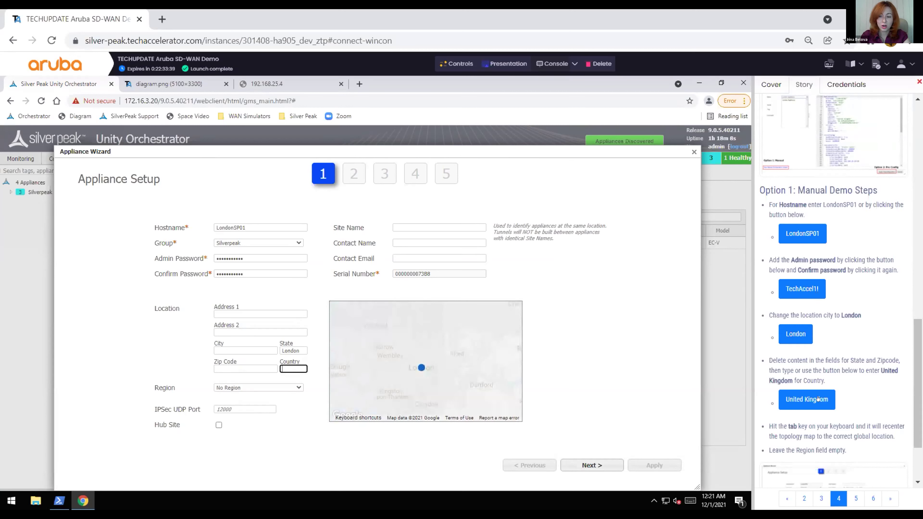
{"action": "type", "text": "United Kingdom"}
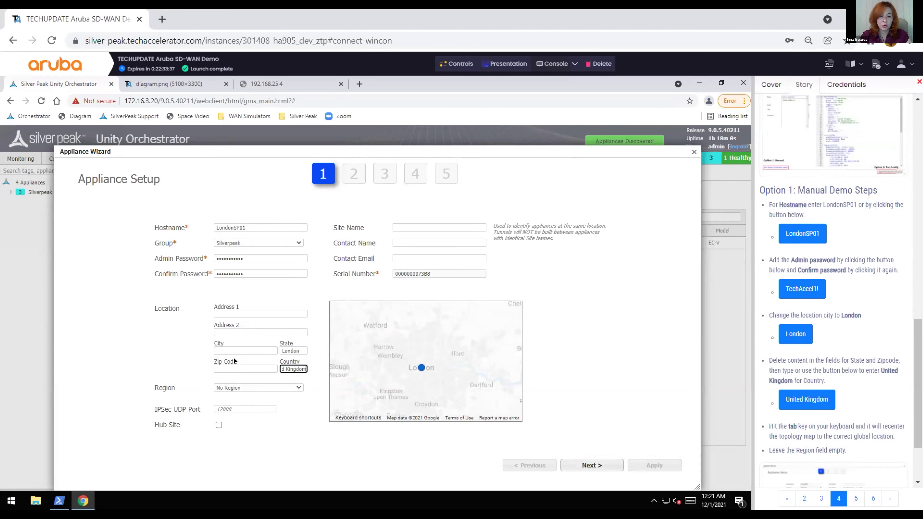
Continue to the wizard's second page and choose MPLS + Internet + LTE Branch as the deployment profile
{"action": "key", "text": "shift+Tab"}
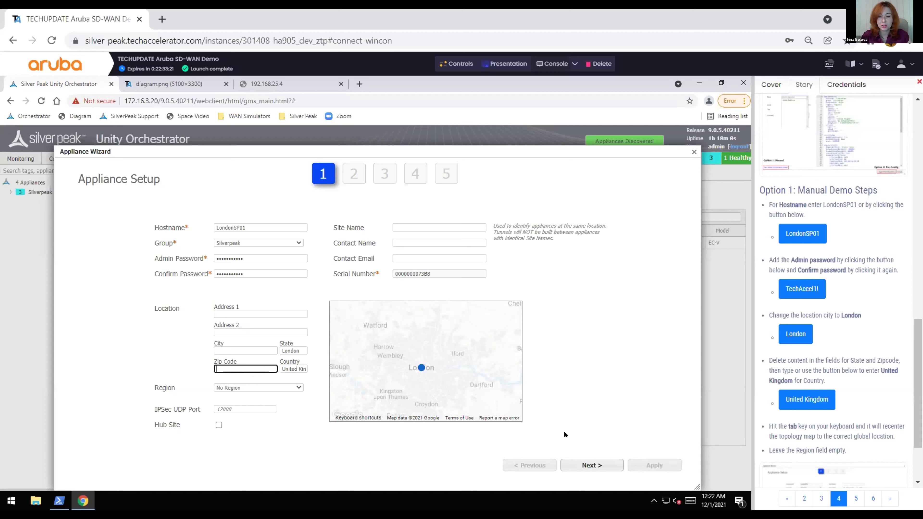
{"action": "left_click", "coordinate": [595, 466]}
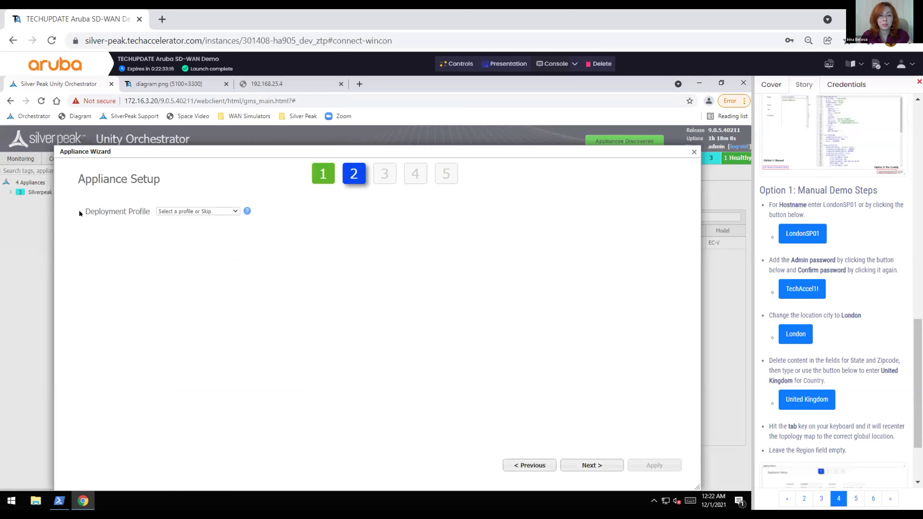
{"action": "triple_click", "coordinate": [147, 210]}
{"action": "left_click", "coordinate": [230, 210]}
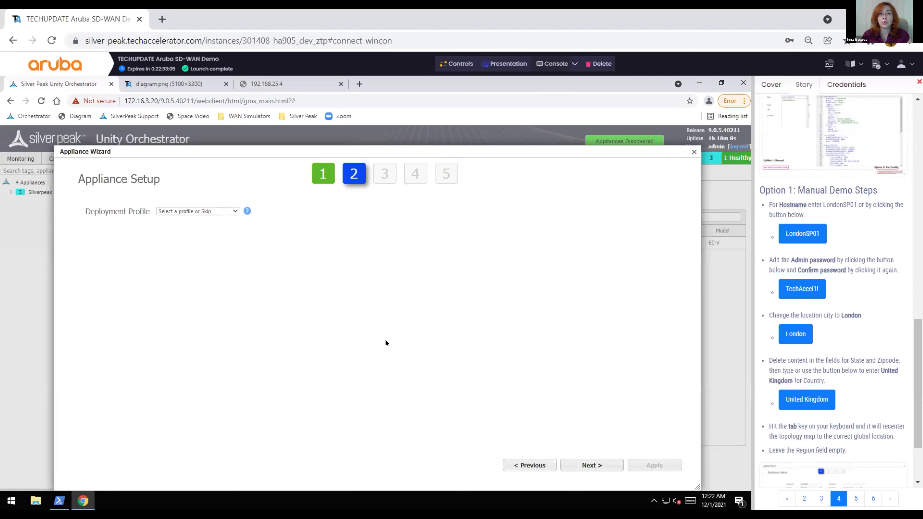
{"action": "left_click", "coordinate": [233, 211]}
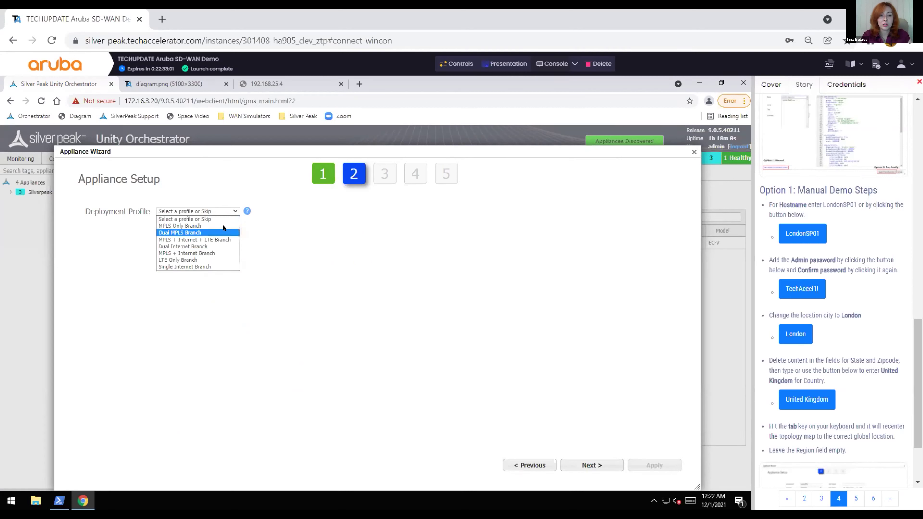
{"action": "left_click", "coordinate": [225, 240]}
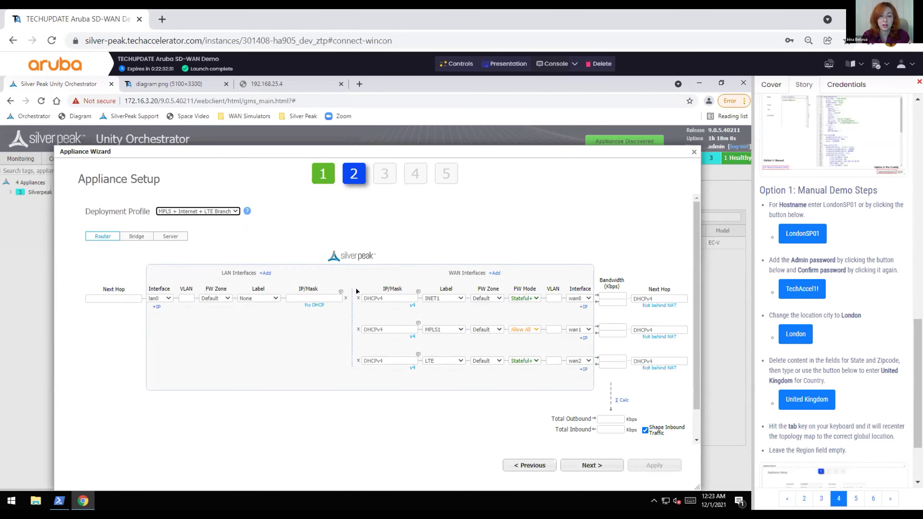
Enter 192.168.25.10/24 from the lab guide as the lan0 interface's IP/Mask, leaving its next hop empty
{"action": "left_click", "coordinate": [113, 298]}
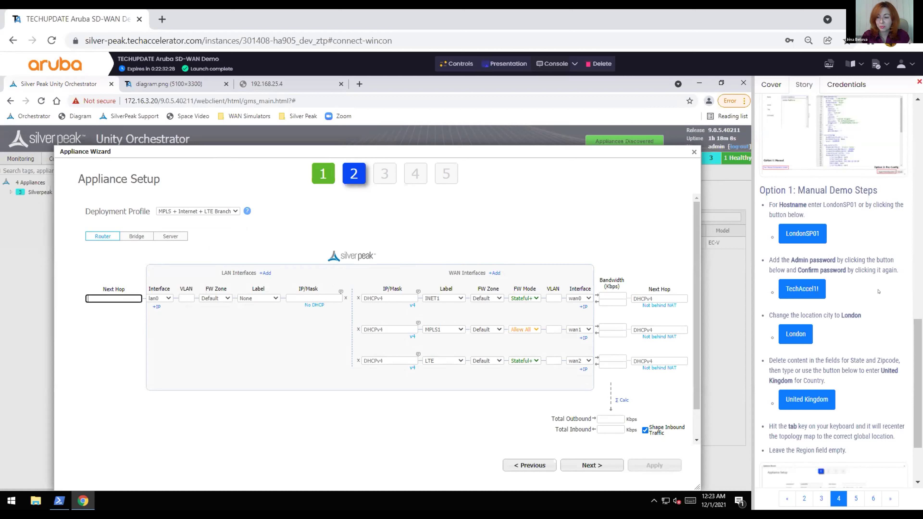
{"action": "scroll", "coordinate": [879, 292], "scroll_direction": "down", "scroll_amount": 3}
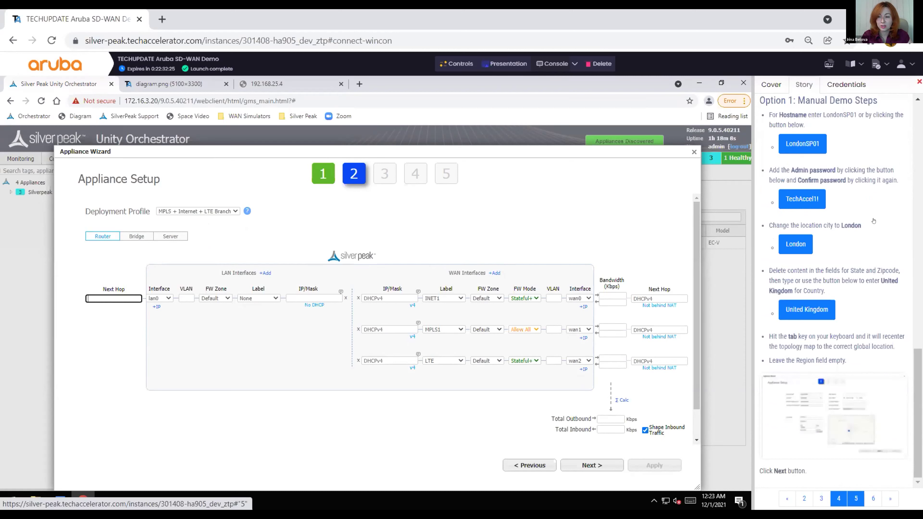
{"action": "left_click", "coordinate": [856, 498]}
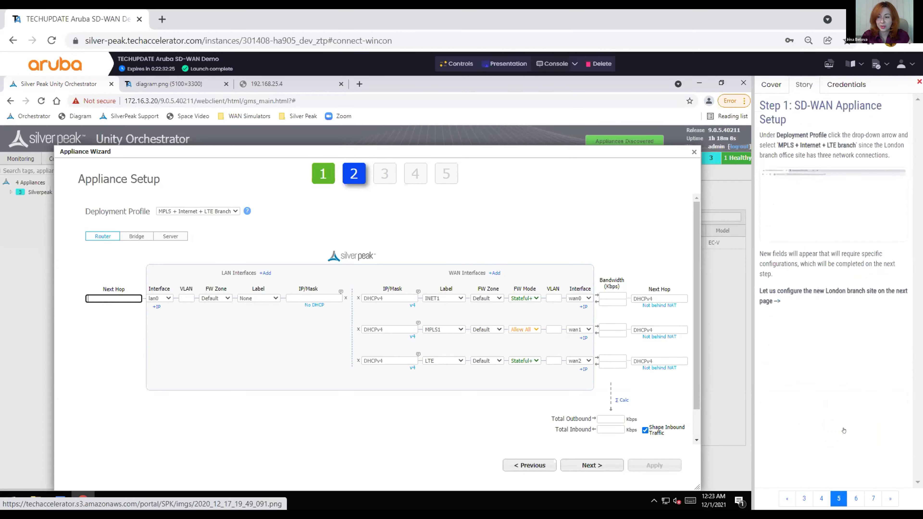
{"action": "type", "text": "192.168.25.10/24"}
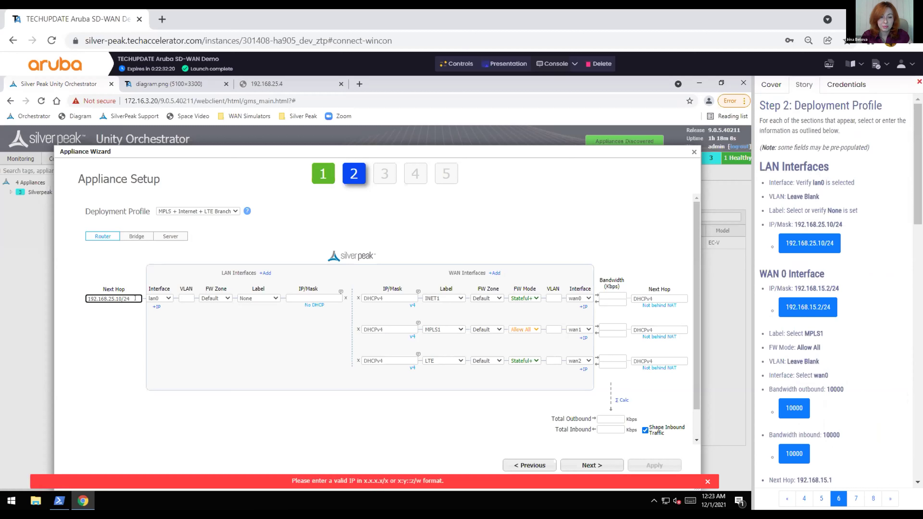
{"action": "key", "text": "ctrl+a"}
{"action": "key", "text": "ctrl+c"}
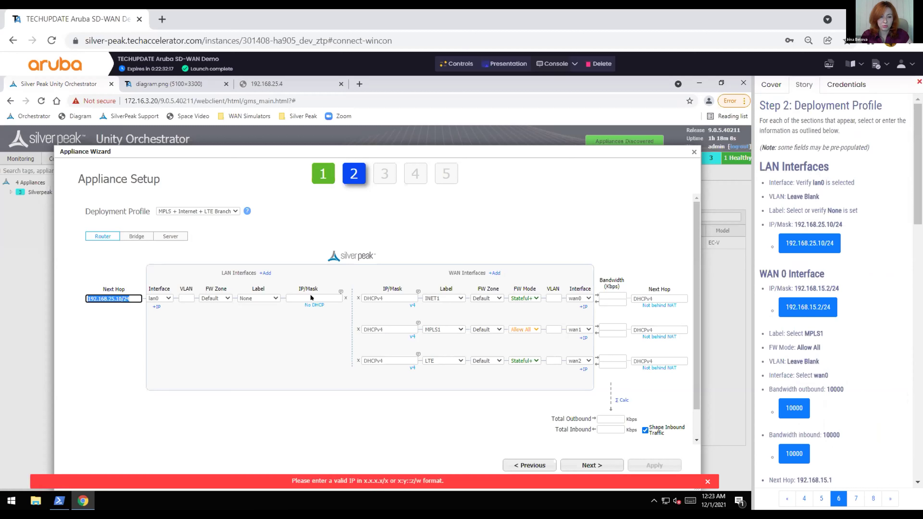
{"action": "key", "text": "BackSpace"}
{"action": "left_click", "coordinate": [320, 290]}
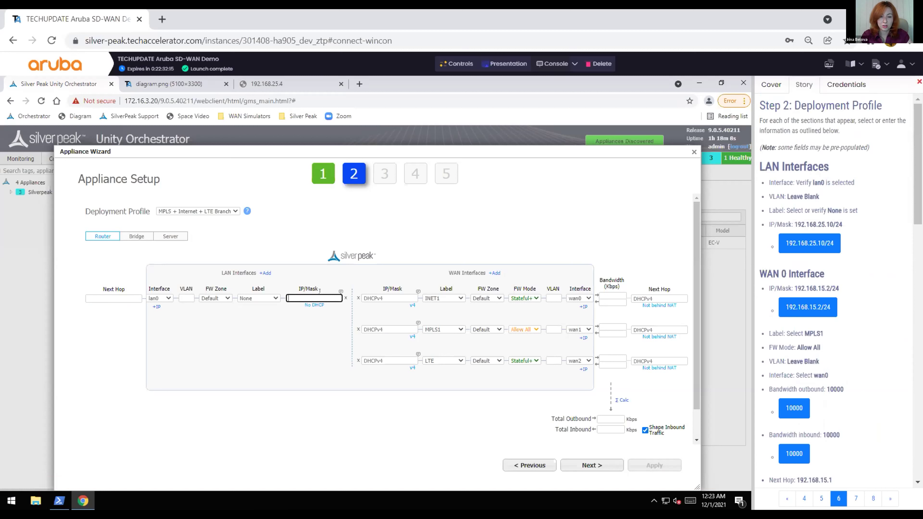
{"action": "key", "text": "ctrl+v"}
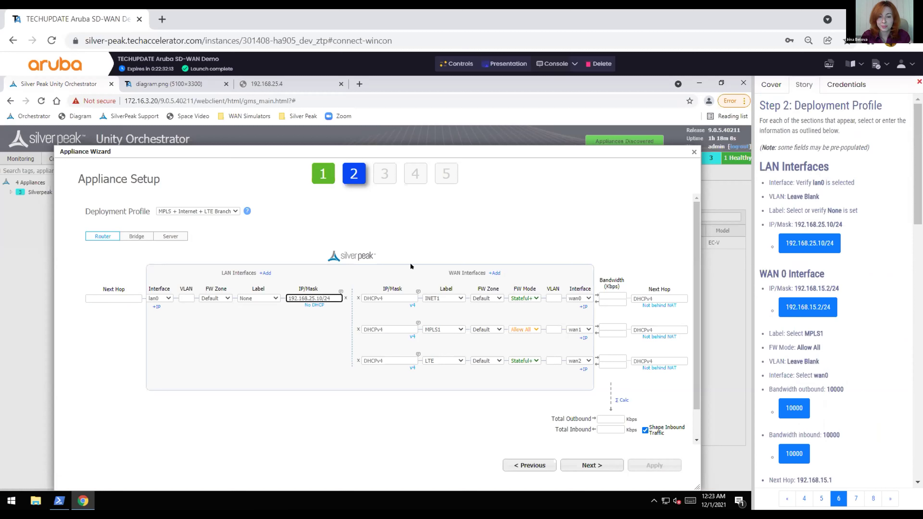
Give the wan0 interface the IP/Mask 192.168.15.2/24, the label MPLS1 and the firewall mode Allow All
{"action": "left_click", "coordinate": [495, 272]}
{"action": "left_click", "coordinate": [396, 297]}
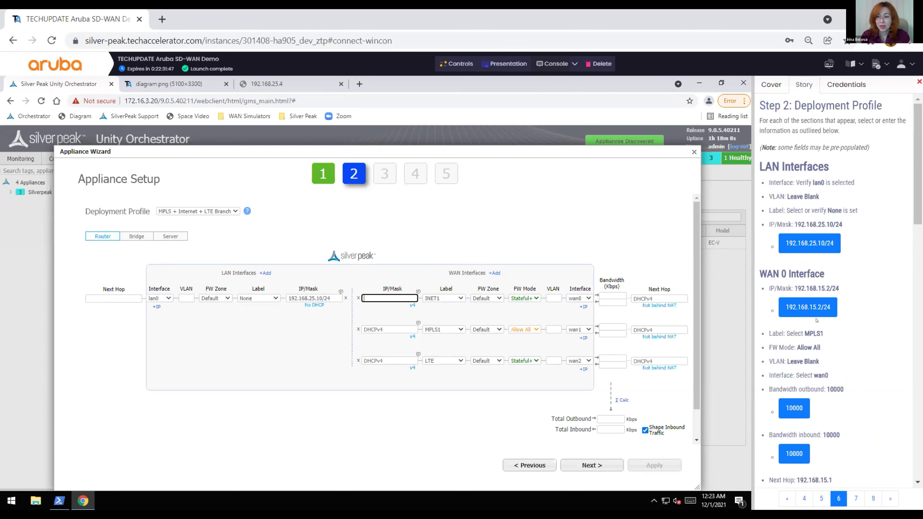
{"action": "left_click", "coordinate": [808, 307]}
{"action": "left_click", "coordinate": [456, 298]}
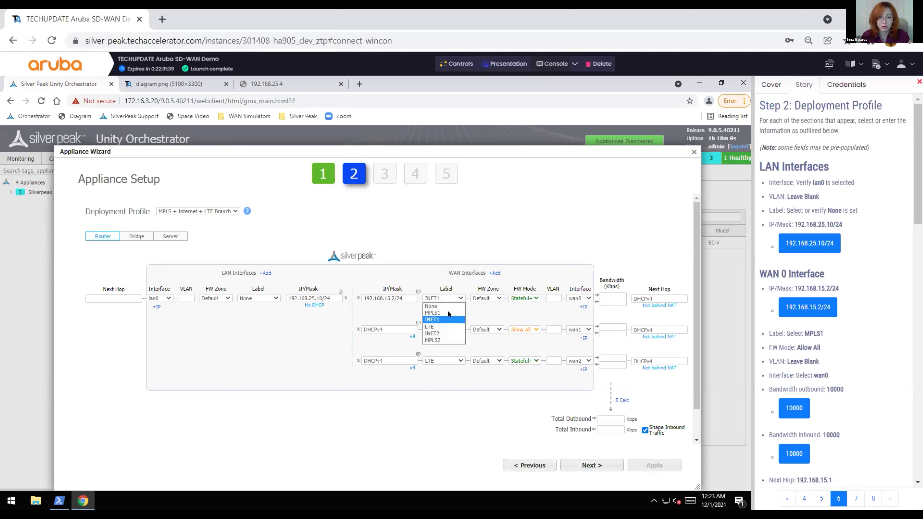
{"action": "left_click", "coordinate": [434, 313]}
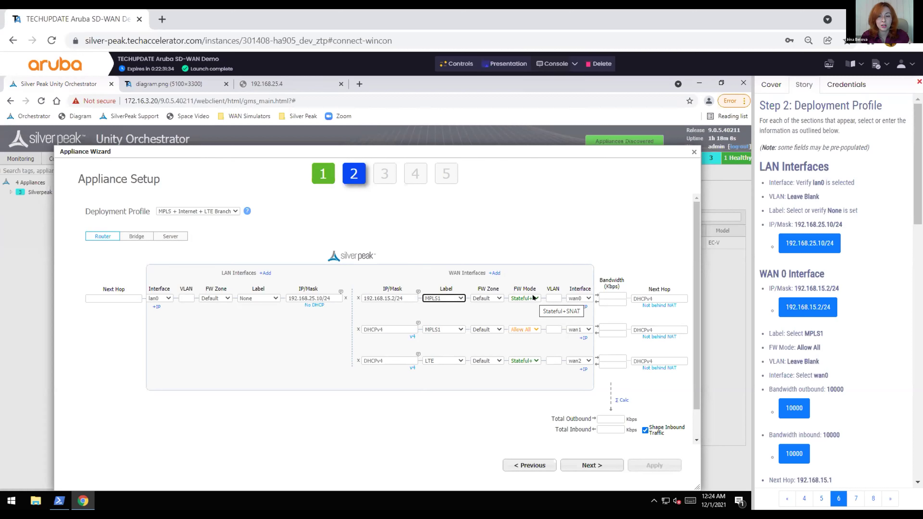
{"action": "left_click", "coordinate": [533, 298]}
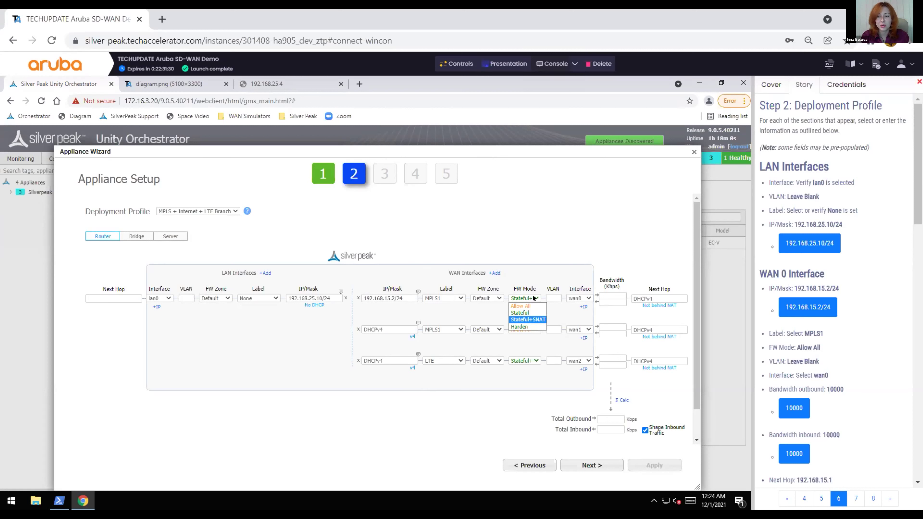
{"action": "left_click", "coordinate": [526, 306]}
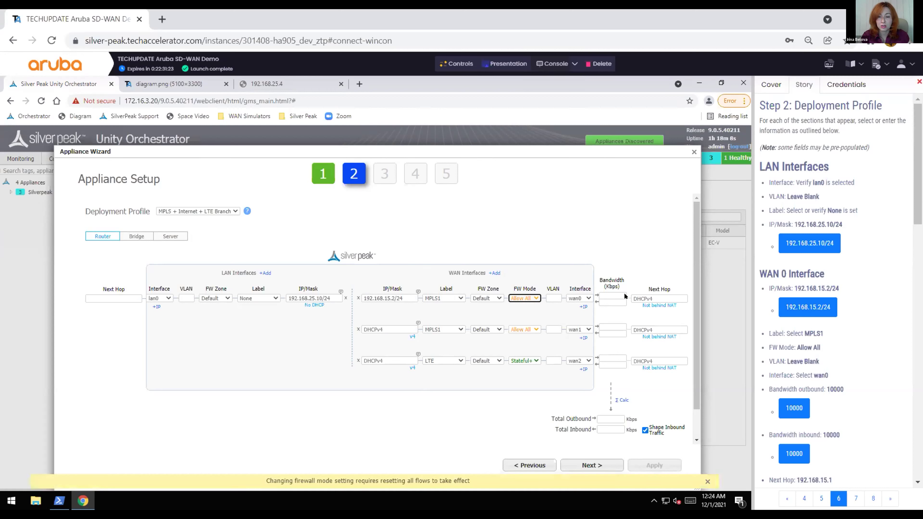
Set wan0's outbound and inbound bandwidth to 10000 Kbps and its next hop to 192.168.15.1
{"action": "left_click", "coordinate": [612, 296]}
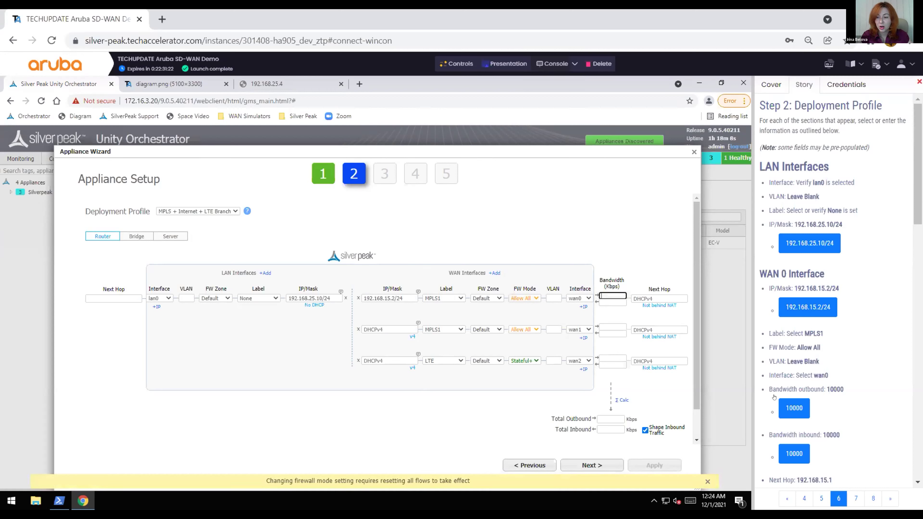
{"action": "left_click", "coordinate": [794, 407]}
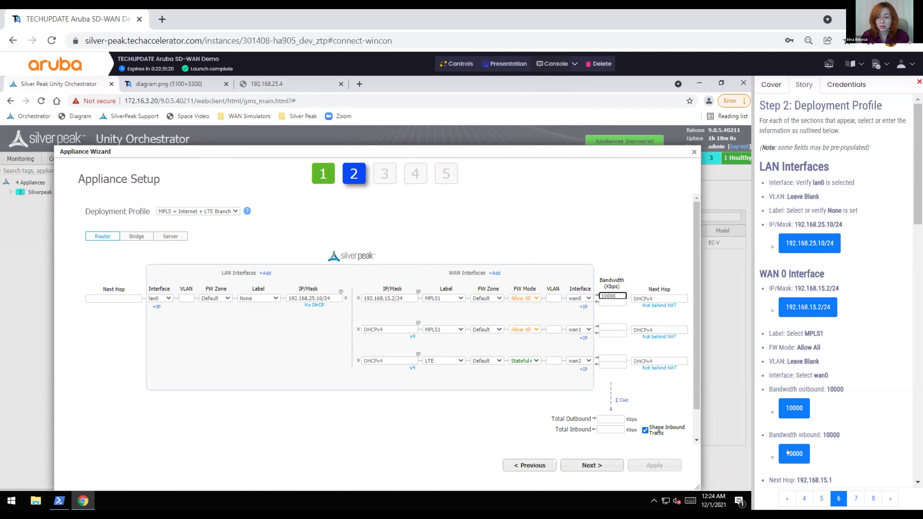
{"action": "key", "text": "ctrl+v"}
{"action": "key", "text": "Tab"}
{"action": "key", "text": "ctrl+v"}
{"action": "key", "text": "Tab"}
{"action": "scroll", "coordinate": [825, 367], "scroll_direction": "down", "scroll_amount": 6}
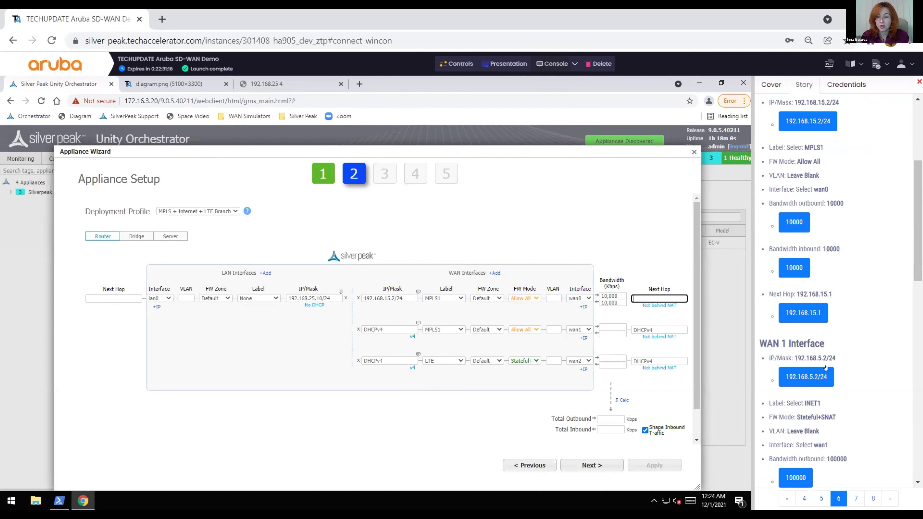
{"action": "left_click", "coordinate": [794, 258]}
{"action": "key", "text": "ctrl+v"}
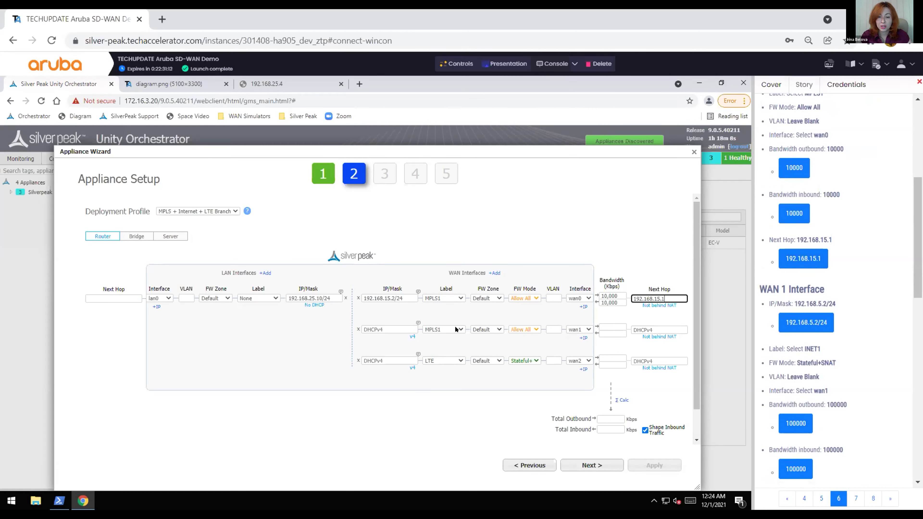
Give the wan1 interface the label INET1, the IP/Mask 192.168.5.2/24 and the firewall mode Stateful+SNAT
{"action": "left_click", "coordinate": [443, 329]}
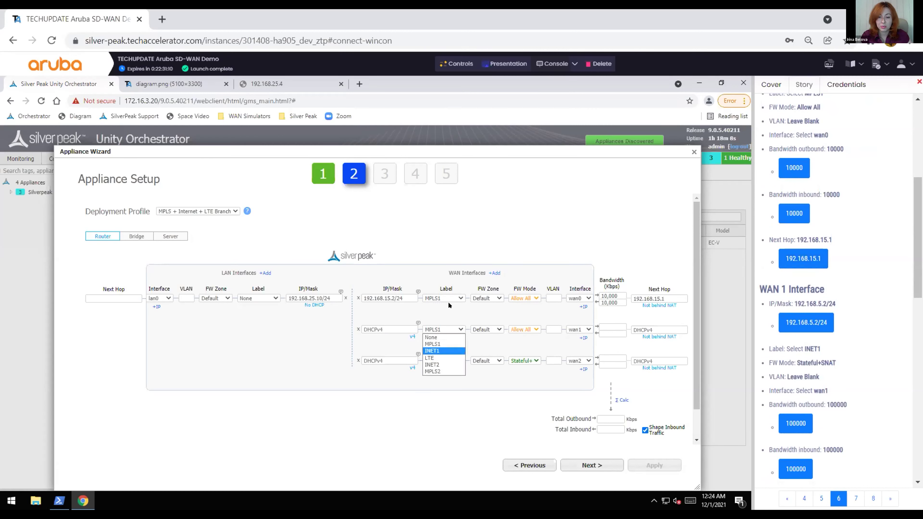
{"action": "key", "text": "Return"}
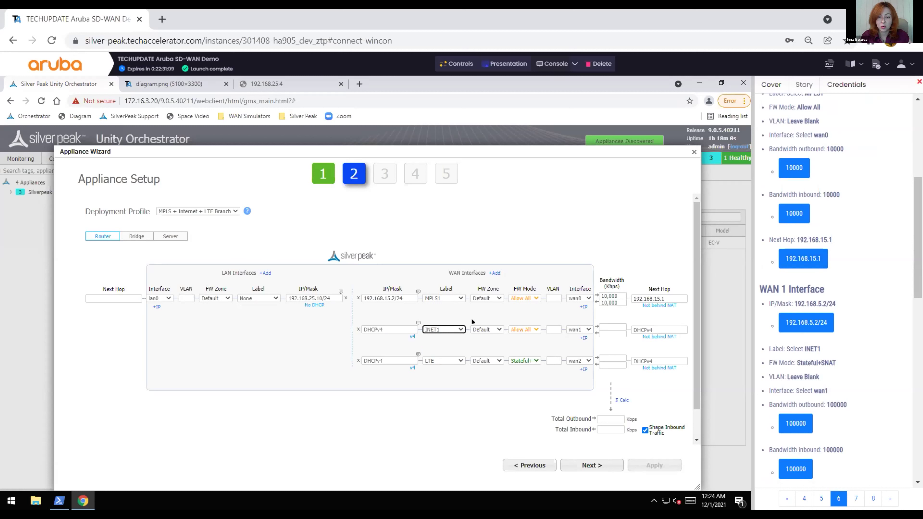
{"action": "left_click", "coordinate": [382, 328]}
{"action": "left_click", "coordinate": [798, 323]}
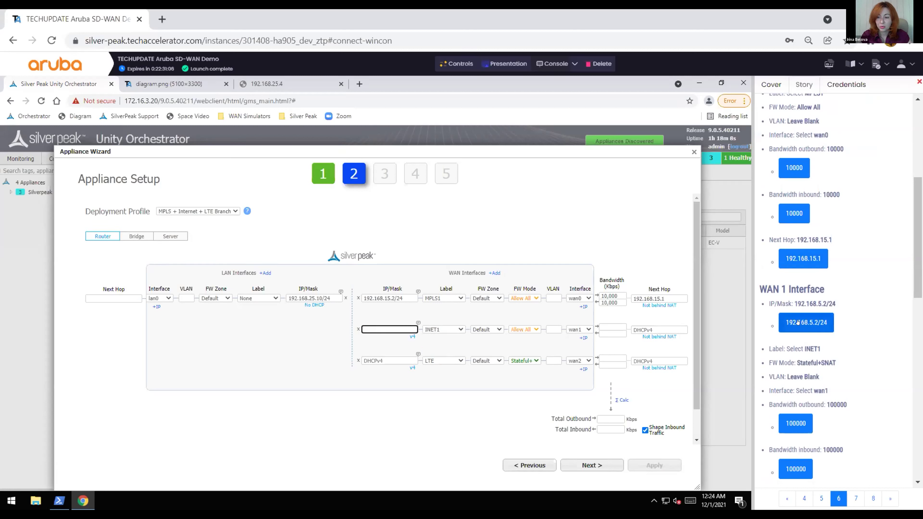
{"action": "scroll", "coordinate": [841, 329], "scroll_direction": "down", "scroll_amount": 3}
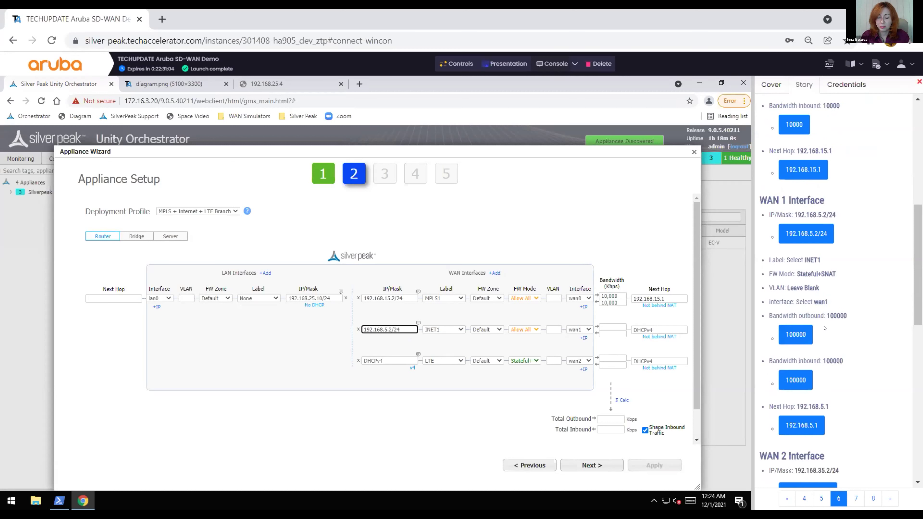
{"action": "key", "text": "ctrl+v"}
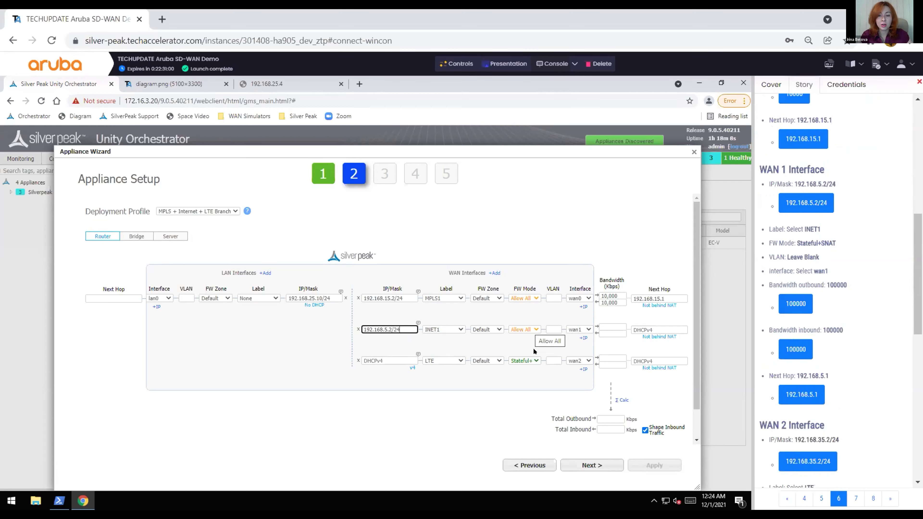
{"action": "left_click", "coordinate": [534, 329]}
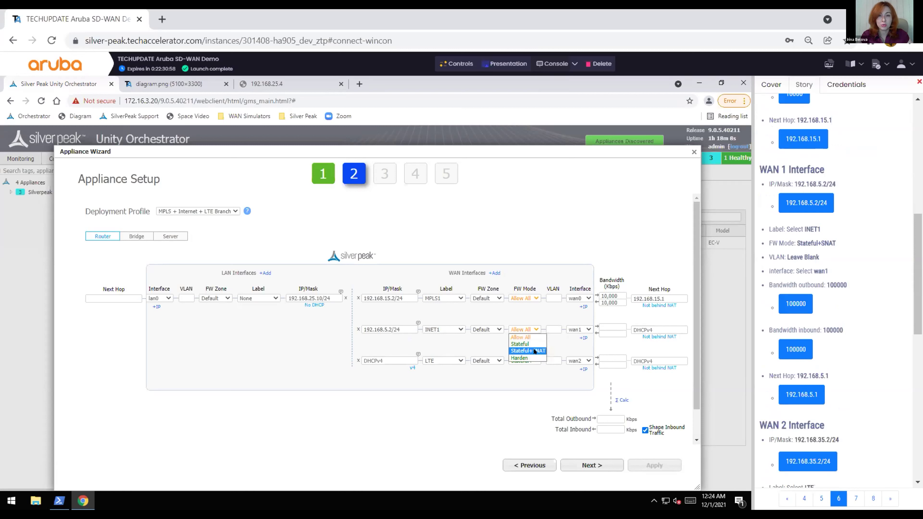
{"action": "key", "text": "Return"}
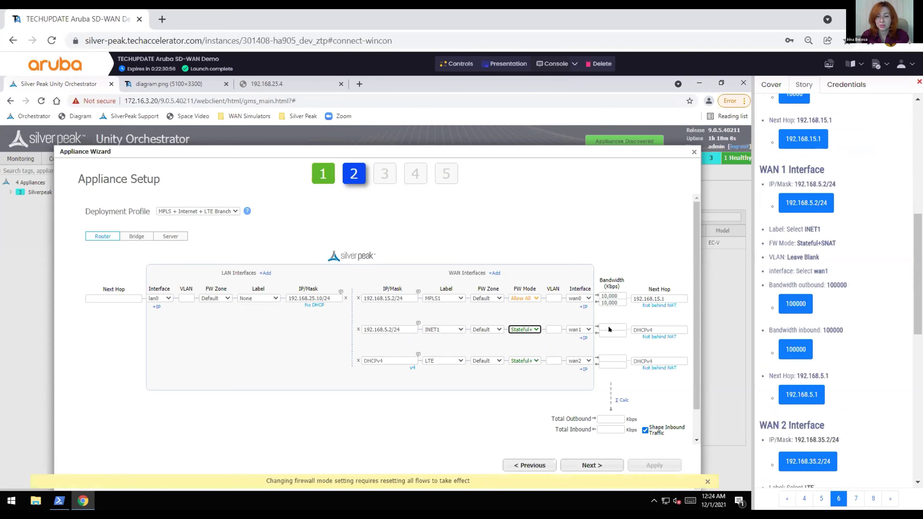
Set wan1's outbound and inbound bandwidth to 100000 Kbps and its next hop to 192.168.5.1
{"action": "key", "text": "Tab"}
{"action": "key", "text": "Tab"}
{"action": "key", "text": "Tab"}
{"action": "key", "text": "ctrl+v"}
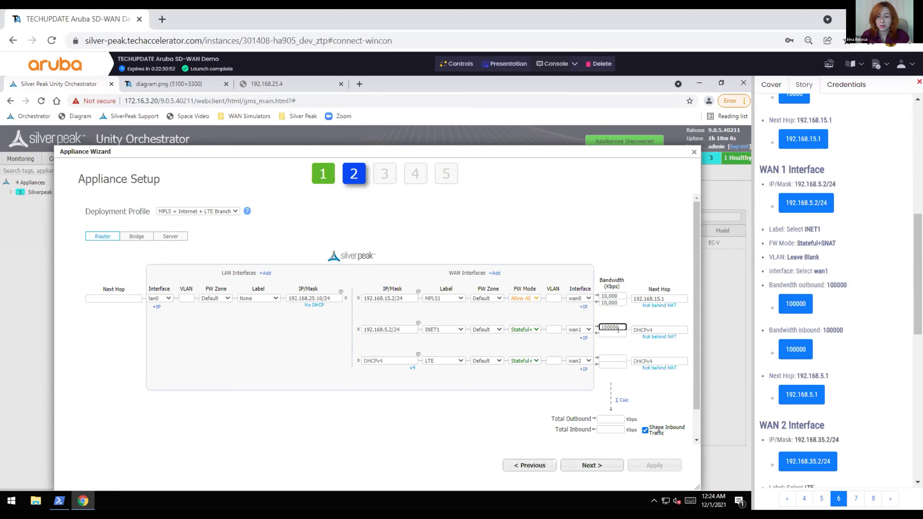
{"action": "key", "text": "Tab"}
{"action": "left_click", "coordinate": [789, 352]}
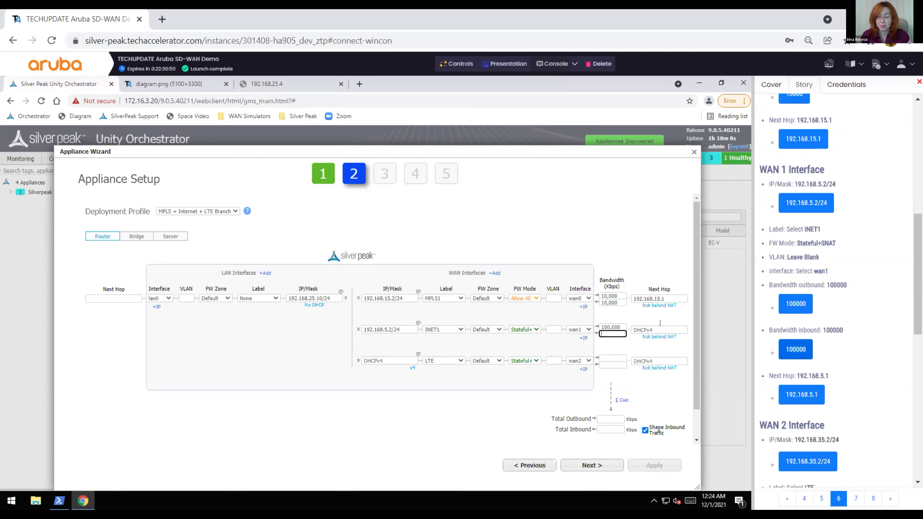
{"action": "key", "text": "ctrl+v"}
{"action": "key", "text": "Tab"}
{"action": "key", "text": "ctrl+v"}
Enter 192.168.35.2/24 as the IP/Mask of the LTE-labelled wan2 interface
{"action": "key", "text": "Tab"}
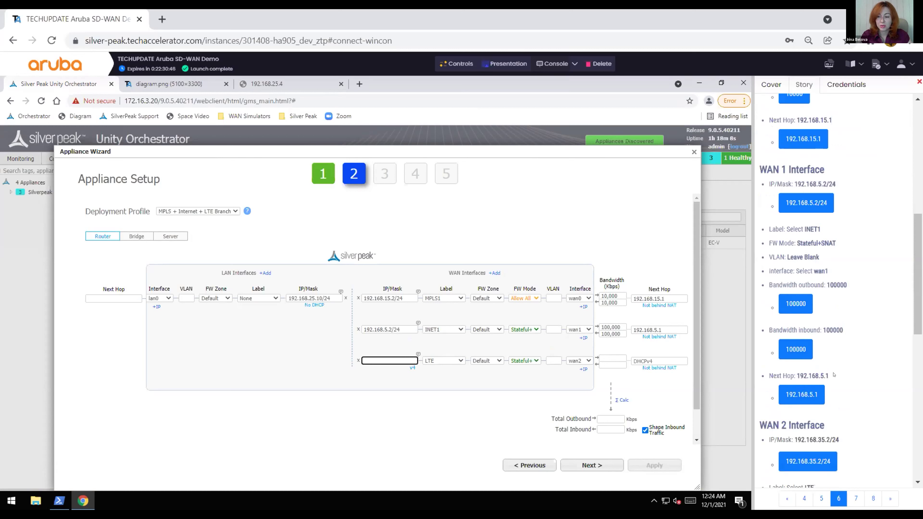
{"action": "key", "text": "ctrl+v"}
{"action": "scroll", "coordinate": [836, 327], "scroll_direction": "down", "scroll_amount": 7}
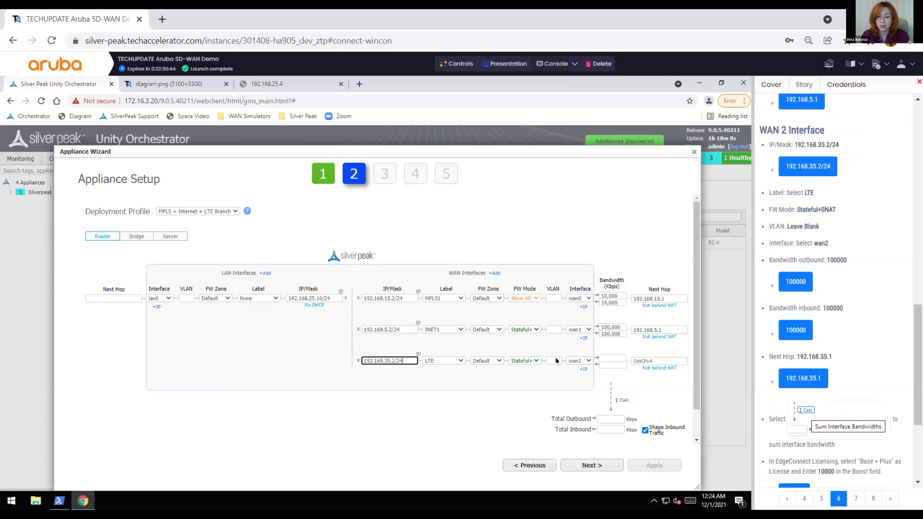
Set wan2's outbound and inbound bandwidth to 100000 Kbps and its next hop to 192.168.35.1
{"action": "scroll", "coordinate": [617, 329], "scroll_direction": "down", "scroll_amount": 1}
{"action": "left_click", "coordinate": [612, 325]}
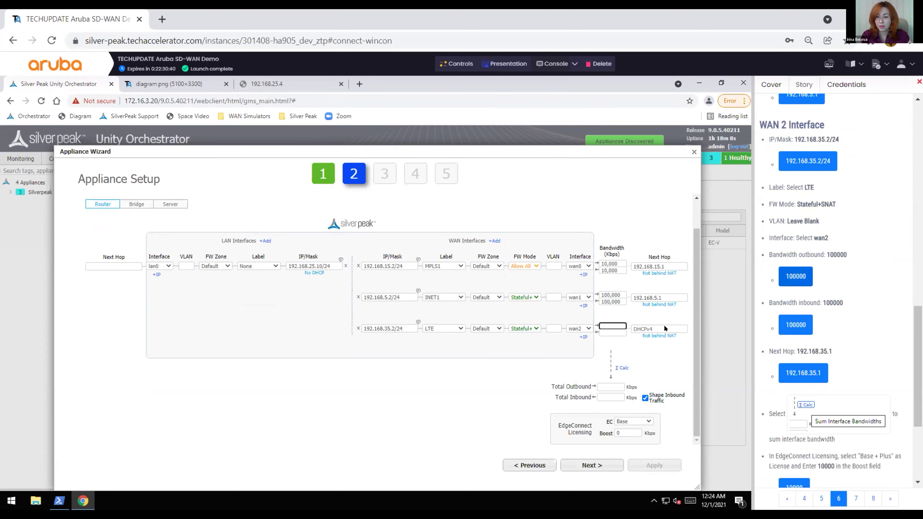
{"action": "left_click", "coordinate": [617, 333]}
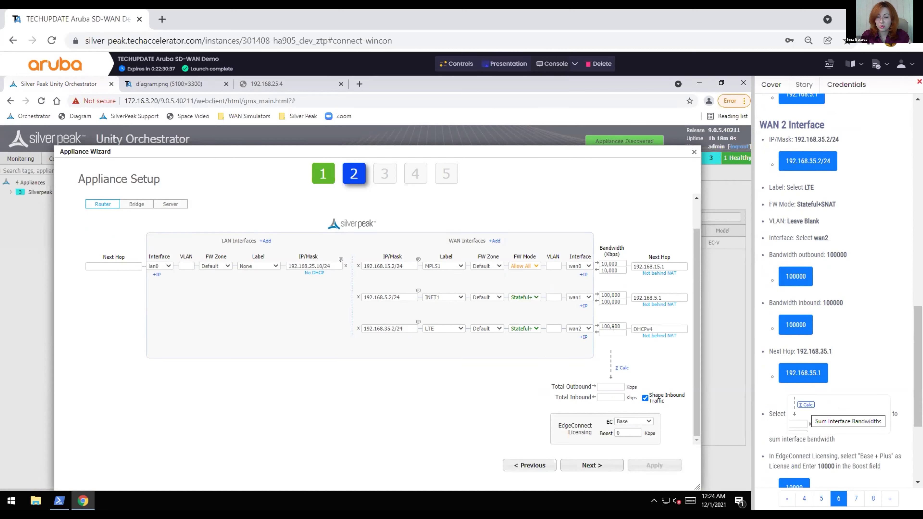
{"action": "left_click", "coordinate": [667, 324]}
{"action": "left_click", "coordinate": [804, 375]}
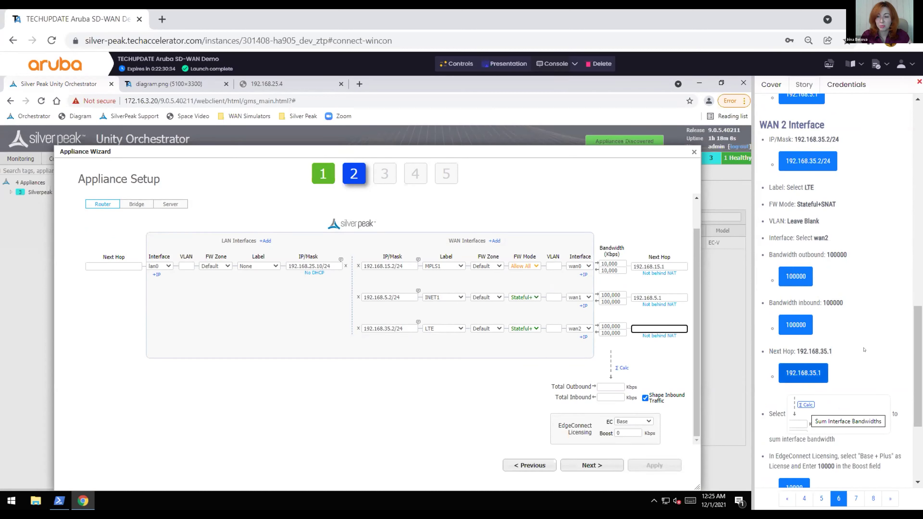
Calculate the total outbound and inbound bandwidth by summing the WAN interface bandwidths
{"action": "scroll", "coordinate": [864, 350], "scroll_direction": "down", "scroll_amount": 2}
{"action": "scroll", "coordinate": [832, 291], "scroll_direction": "down", "scroll_amount": 3}
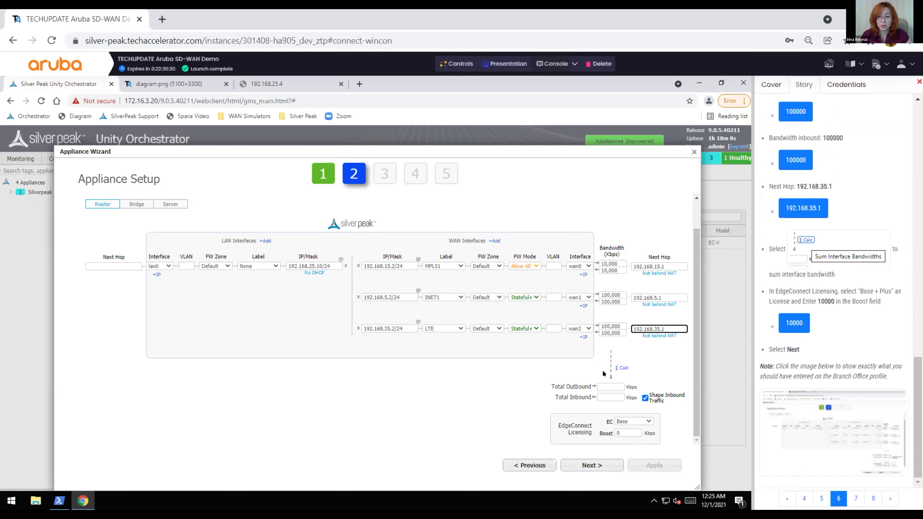
{"action": "left_click", "coordinate": [620, 368]}
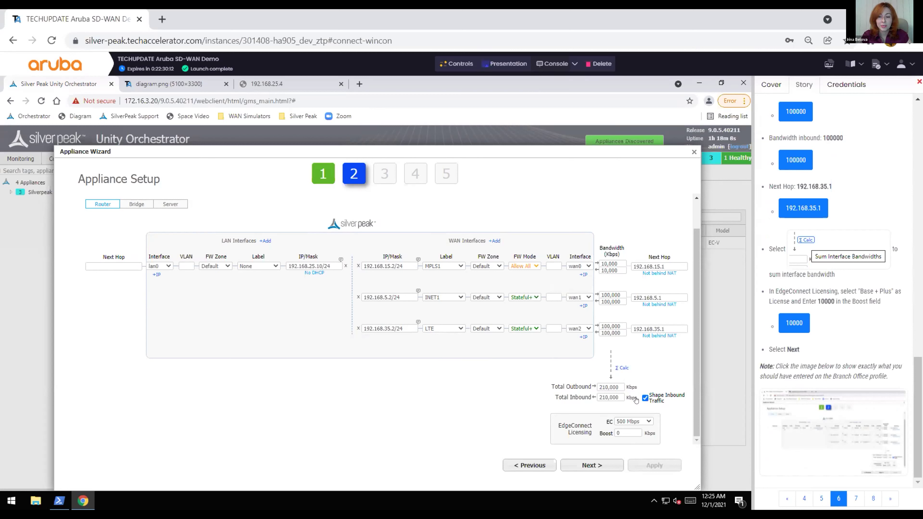
Set EdgeConnect licensing to Base + Plus with 10000 Kbps of Boost, and continue to the loopback interfaces page
{"action": "left_click", "coordinate": [649, 422]}
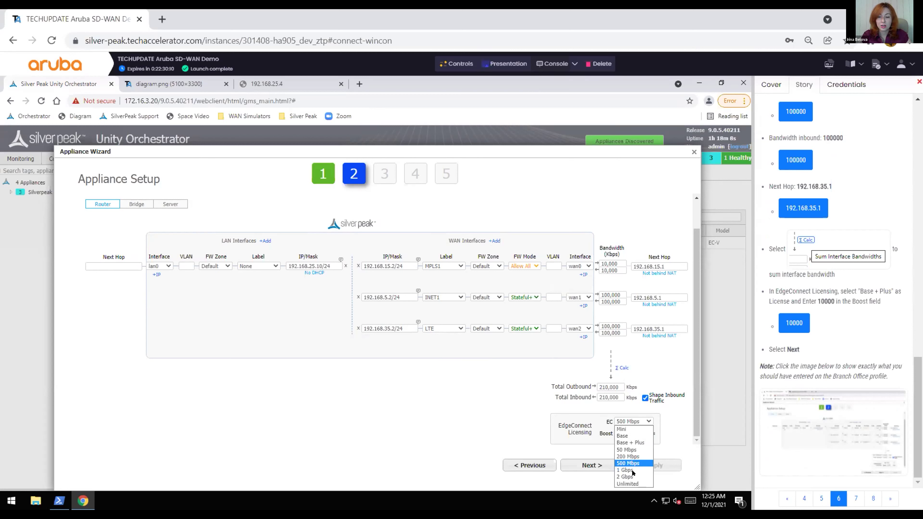
{"action": "left_click", "coordinate": [648, 443]}
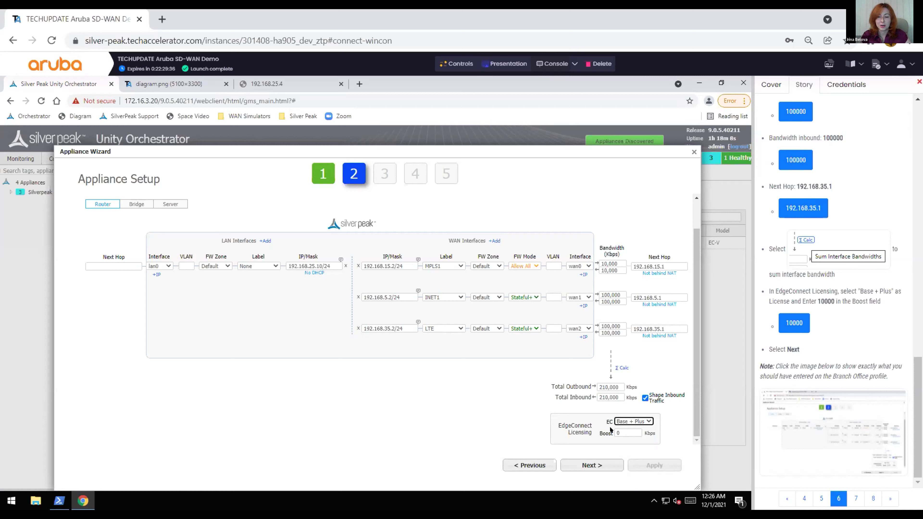
{"action": "left_click", "coordinate": [619, 435]}
{"action": "key", "text": "ctrl+a"}
{"action": "left_click", "coordinate": [803, 323]}
{"action": "key", "text": "ctrl+v"}
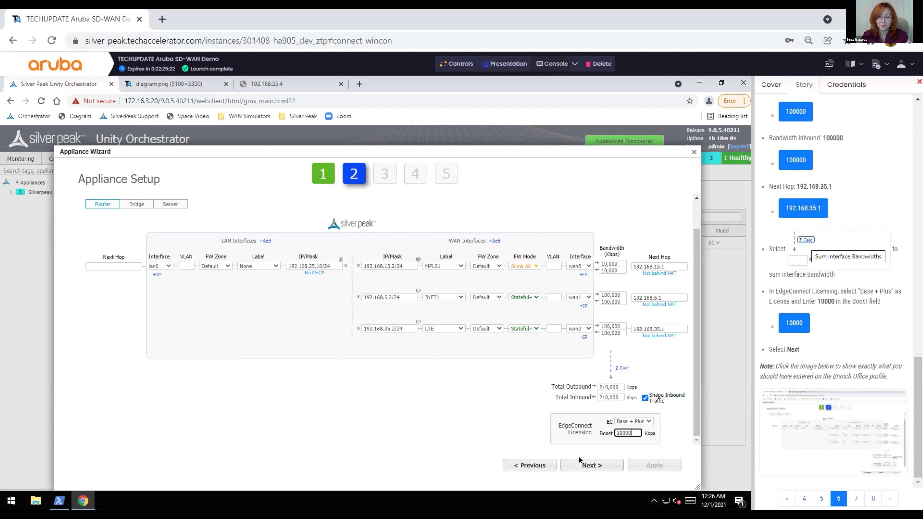
{"action": "left_click", "coordinate": [633, 427]}
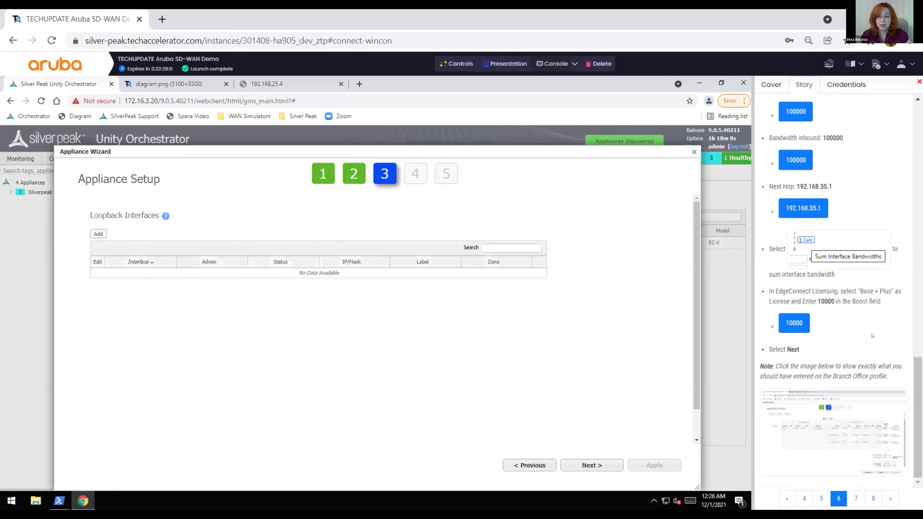
Continue past the loopback interfaces without adding any, and enable automatic advertising of local LAN subnets
{"action": "scroll", "coordinate": [222, 394], "scroll_direction": "down", "scroll_amount": 1}
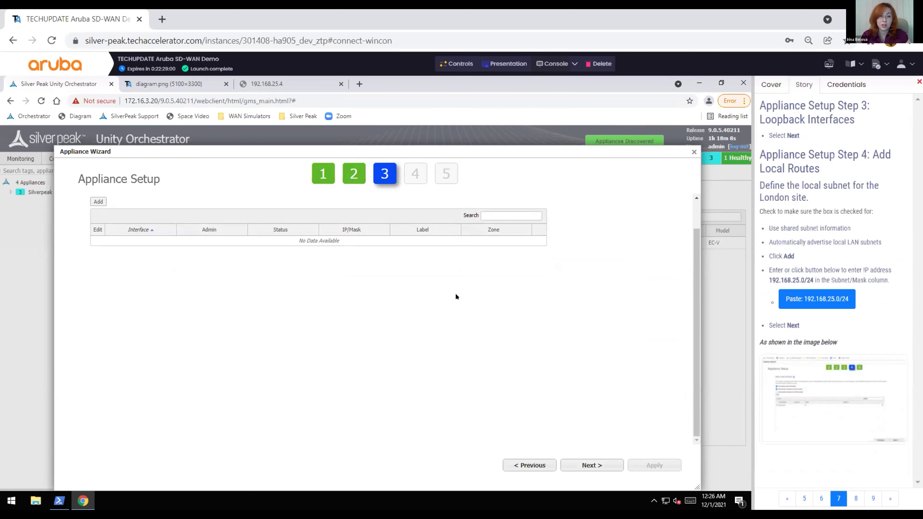
{"action": "left_click", "coordinate": [580, 466]}
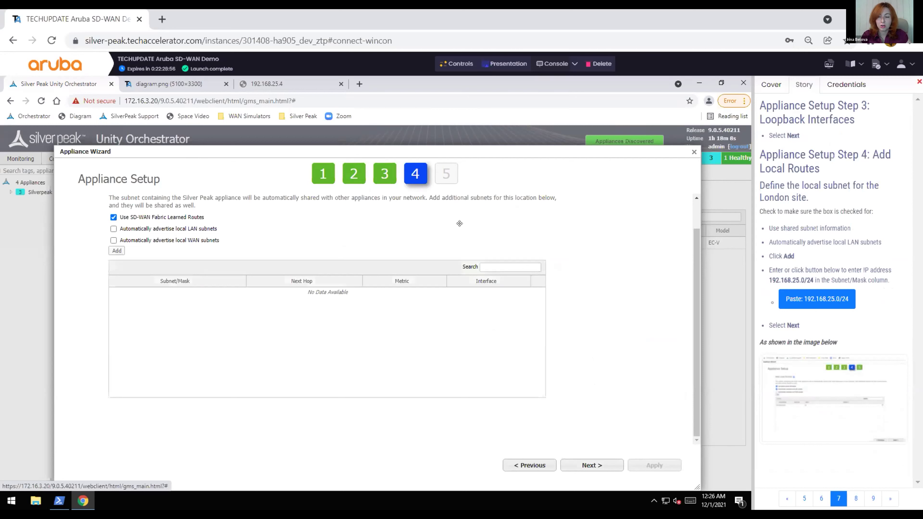
{"action": "left_click", "coordinate": [856, 503]}
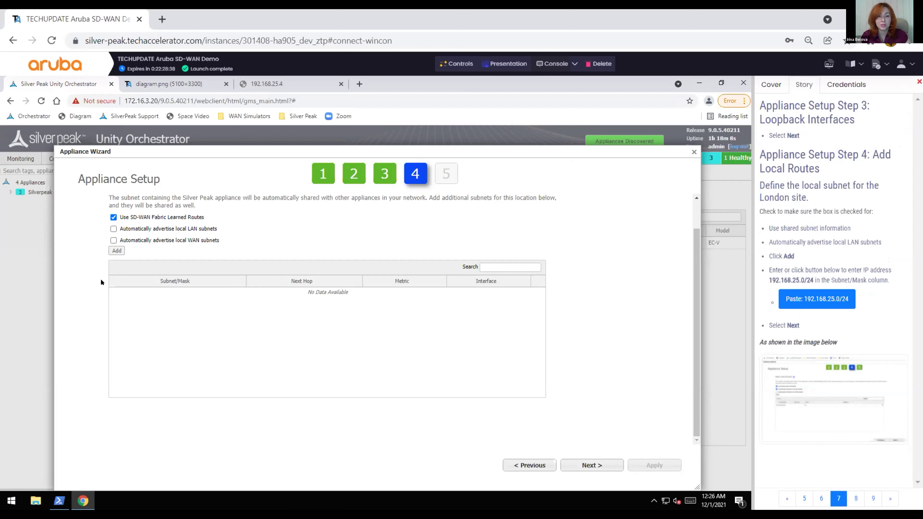
{"action": "left_click", "coordinate": [113, 229]}
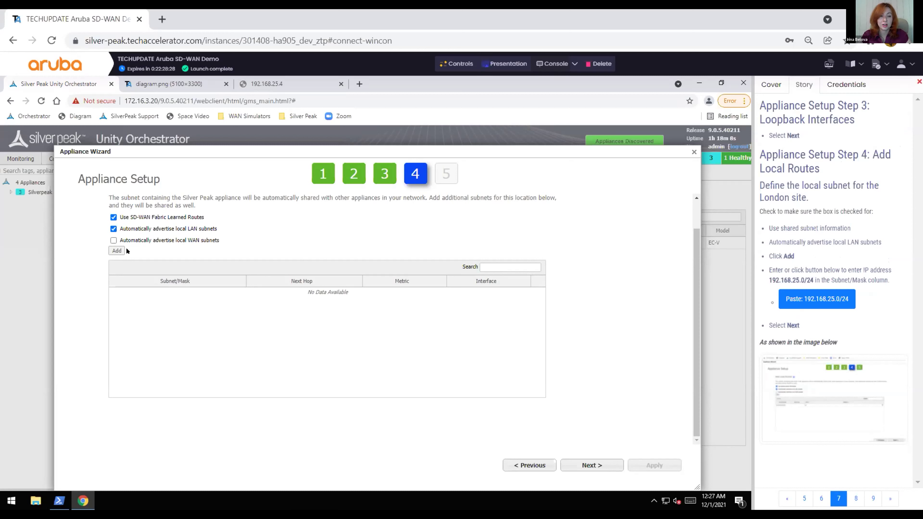
Add a local route for subnet 192.168.25.0/24 and continue to the overlays and template groups page
{"action": "left_click", "coordinate": [116, 250]}
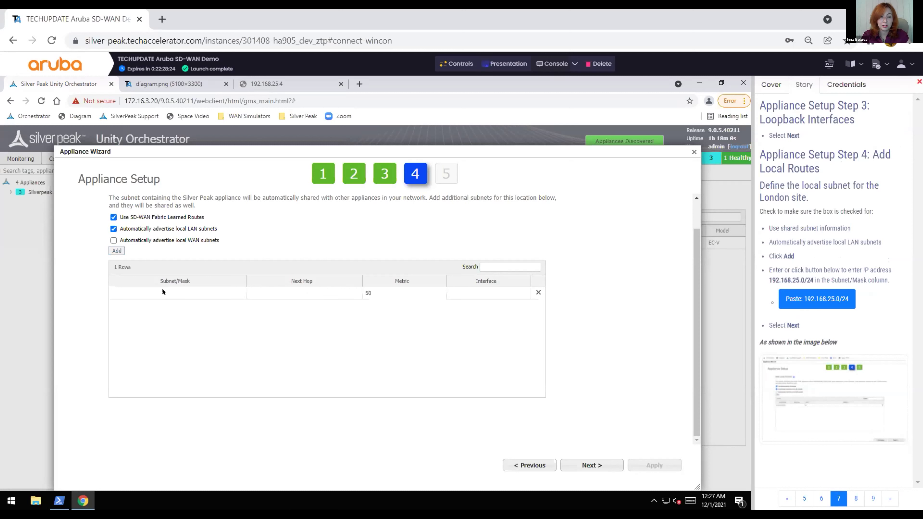
{"action": "left_click", "coordinate": [836, 298]}
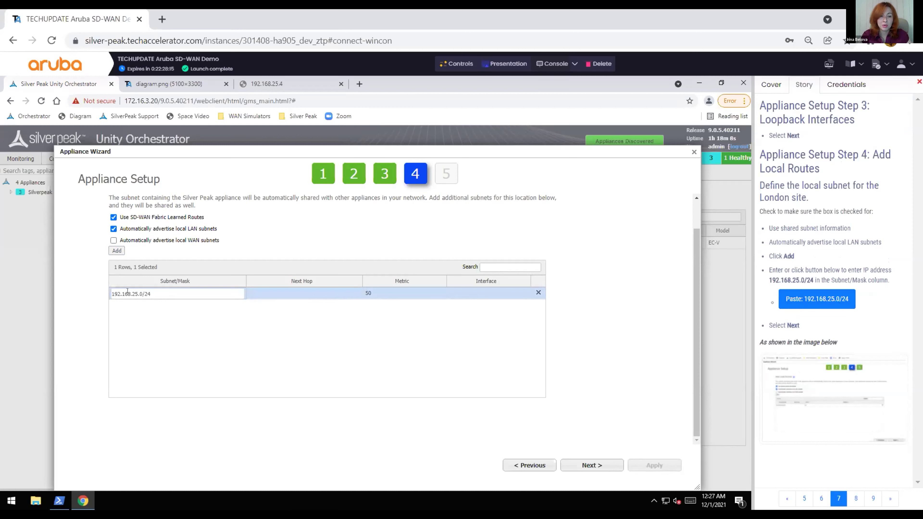
{"action": "left_click_drag", "start_coordinate": [151, 294], "coordinate": [130, 293]}
{"action": "left_click", "coordinate": [556, 346]}
{"action": "left_click", "coordinate": [580, 466]}
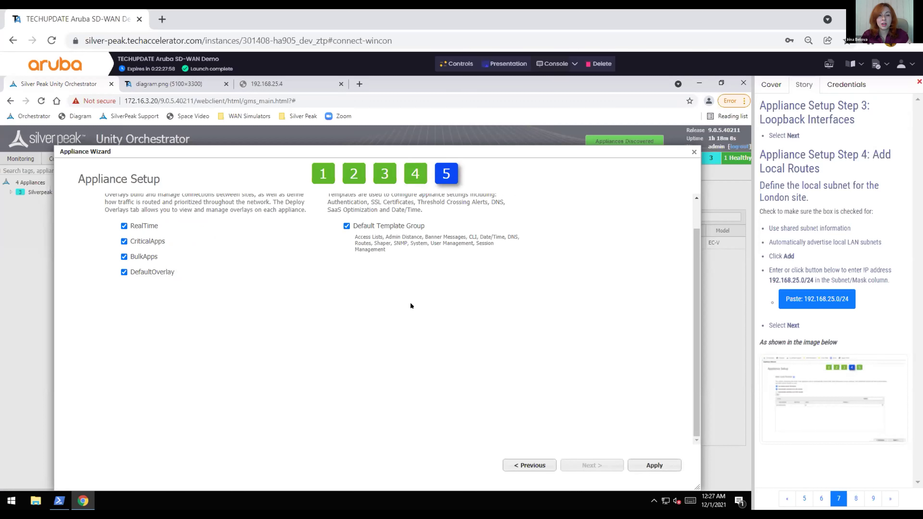
Apply the appliance configuration with all four business intent overlays and the Default Template Group, and close the wizard
{"action": "scroll", "coordinate": [493, 338], "scroll_direction": "up", "scroll_amount": 2}
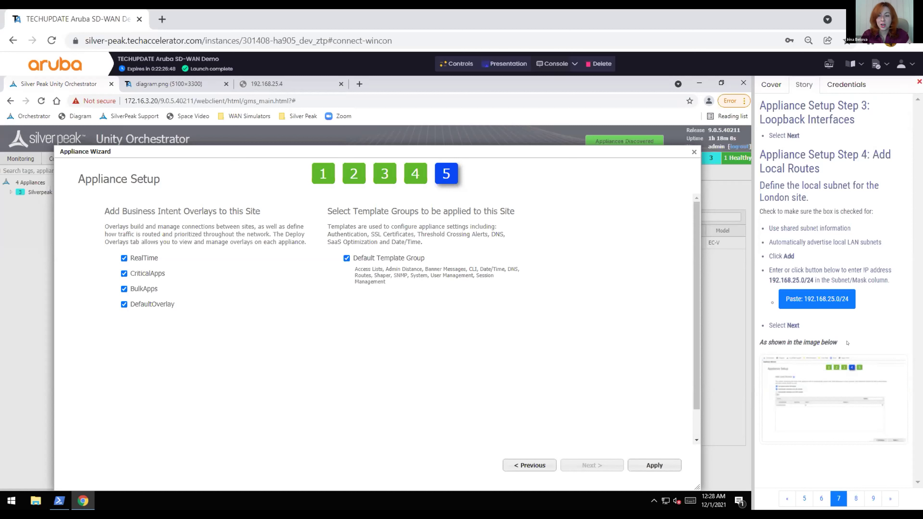
{"action": "scroll", "coordinate": [660, 458], "scroll_direction": "down", "scroll_amount": 1}
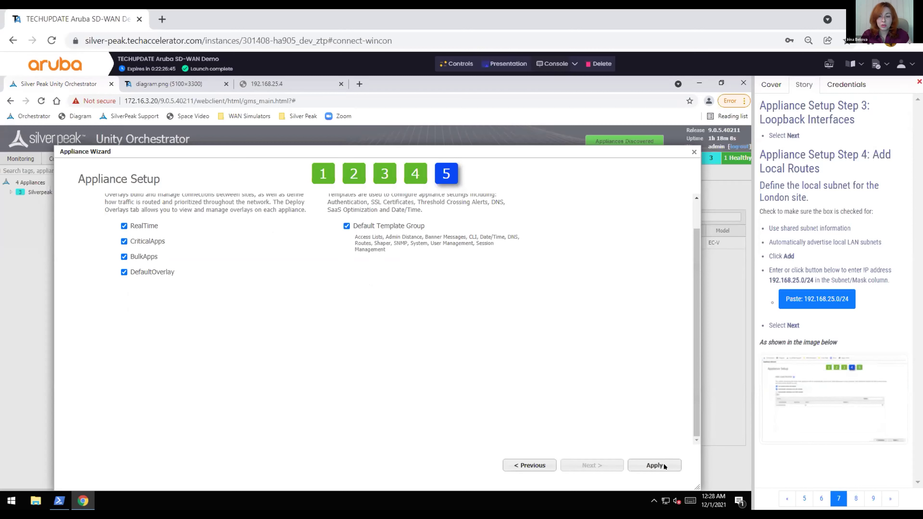
{"action": "left_click", "coordinate": [654, 465]}
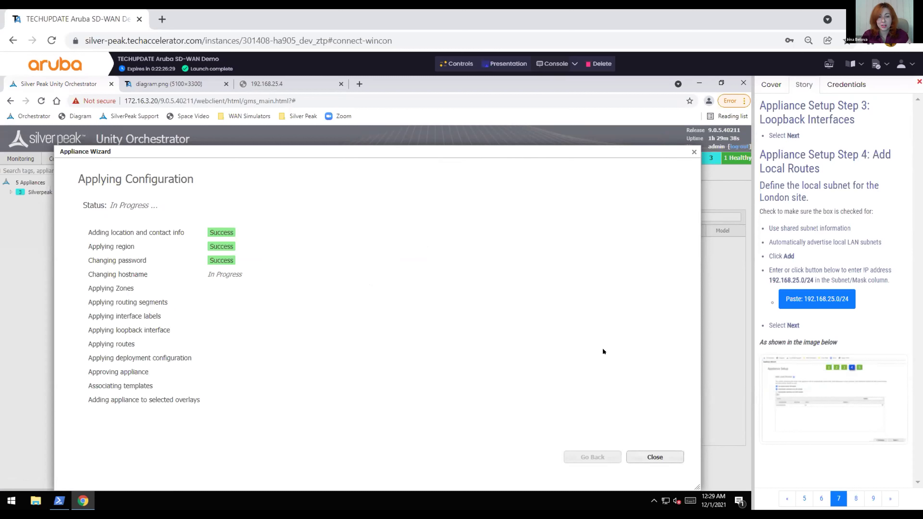
{"action": "left_click", "coordinate": [650, 456]}
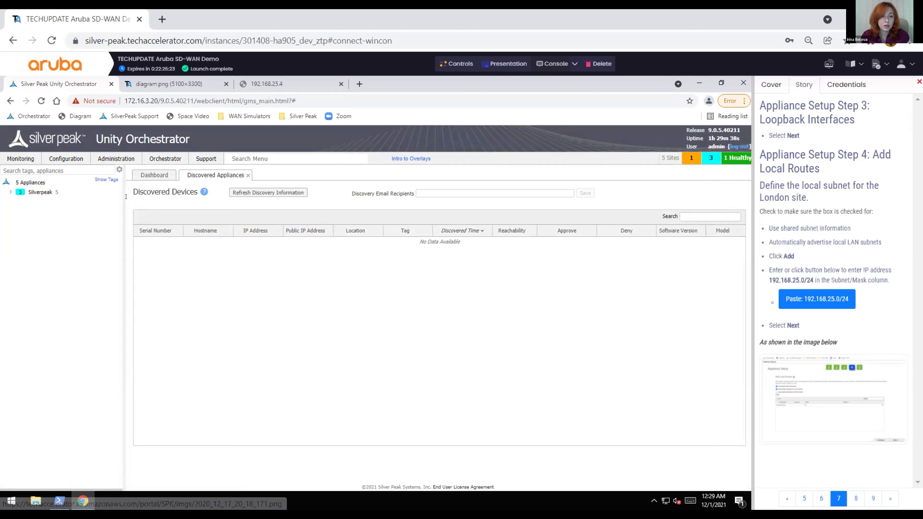
Open the topology map and examine all sites worldwide, including the new London appliance and its tunnels
{"action": "left_click", "coordinate": [27, 159]}
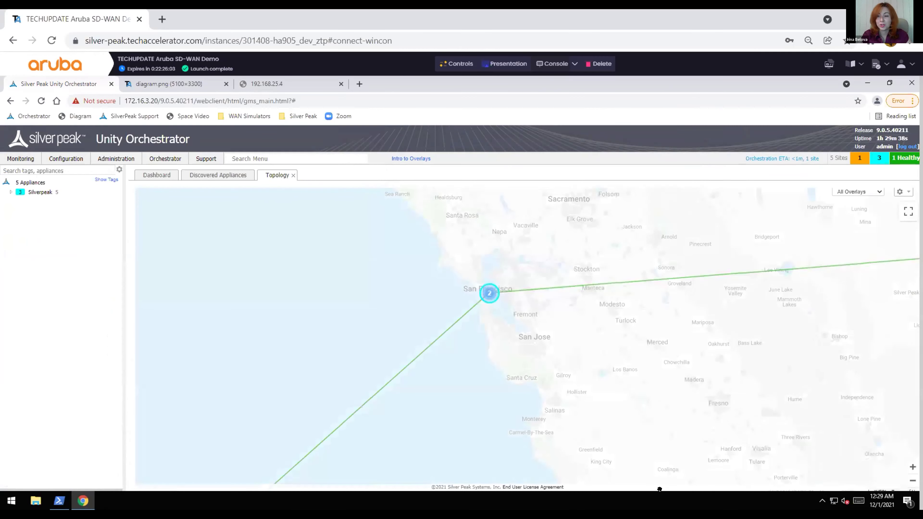
{"action": "left_click", "coordinate": [912, 482]}
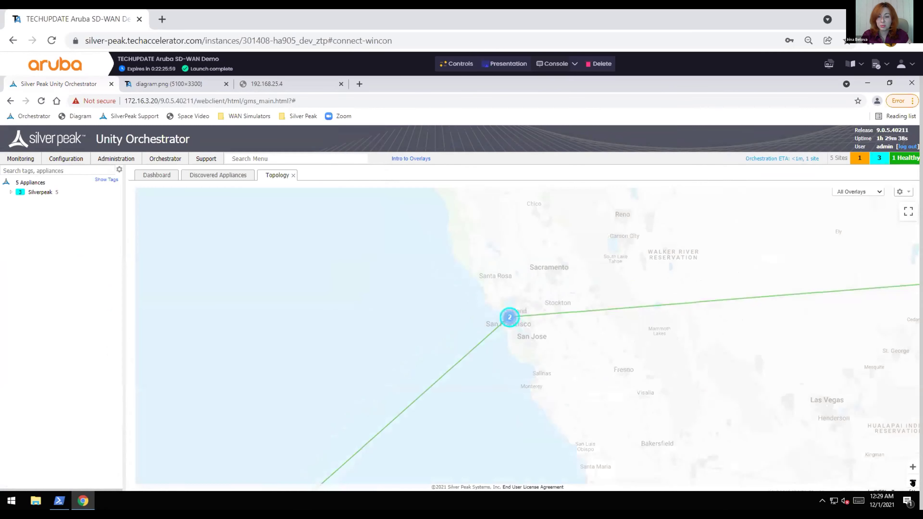
{"action": "left_click", "coordinate": [912, 482]}
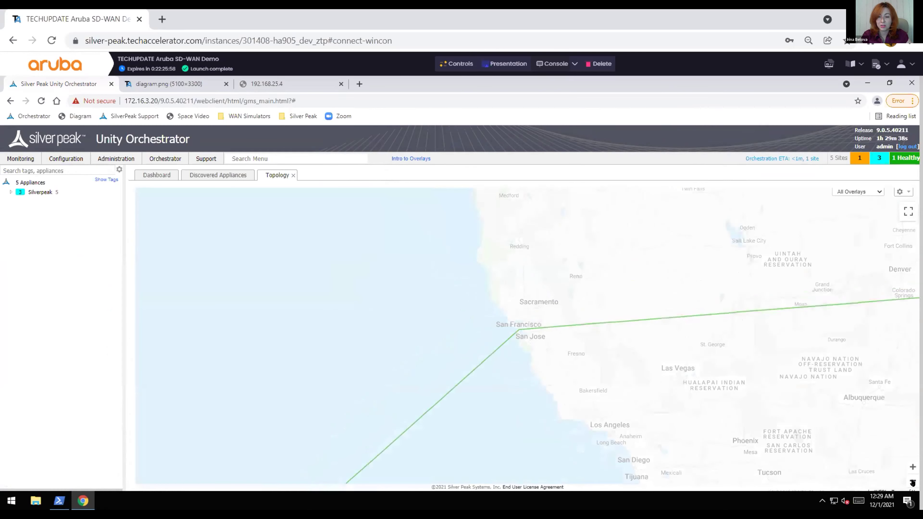
{"action": "left_click", "coordinate": [912, 483]}
{"action": "left_click", "coordinate": [912, 483]}
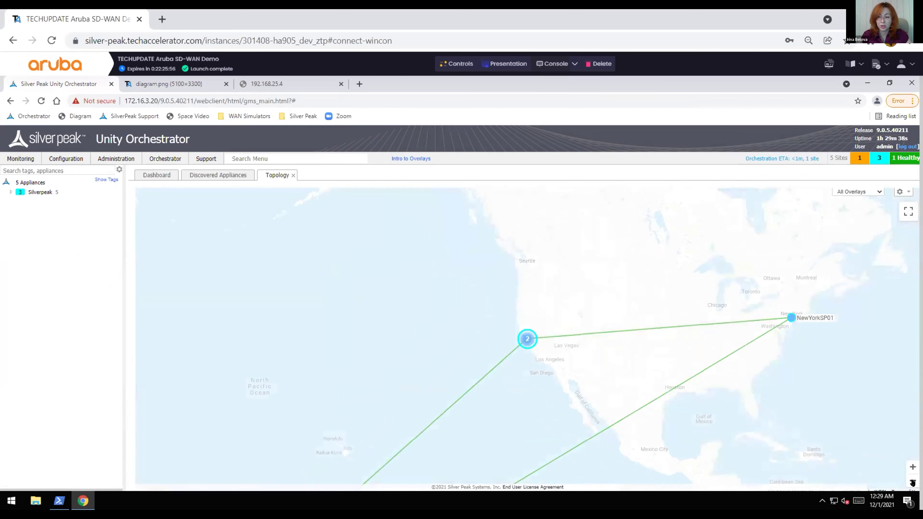
{"action": "left_click", "coordinate": [912, 482]}
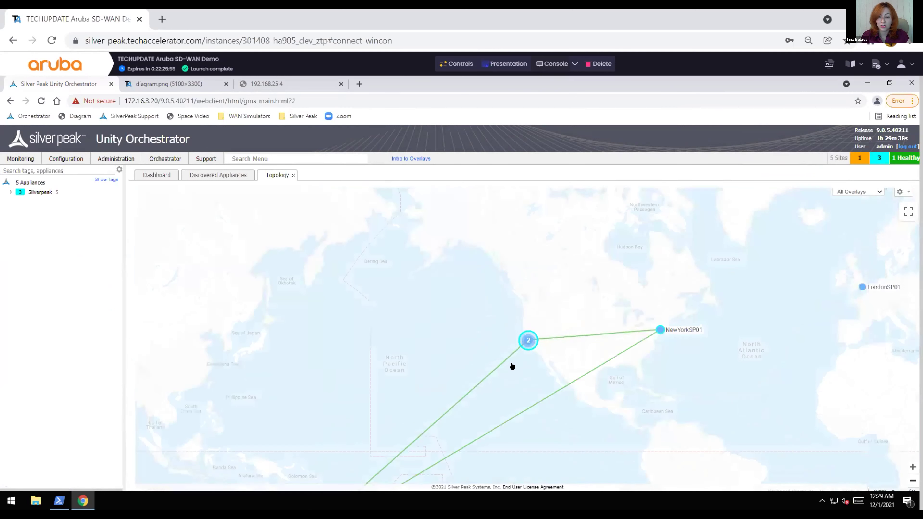
{"action": "scroll", "coordinate": [511, 366], "scroll_direction": "down", "scroll_amount": 2}
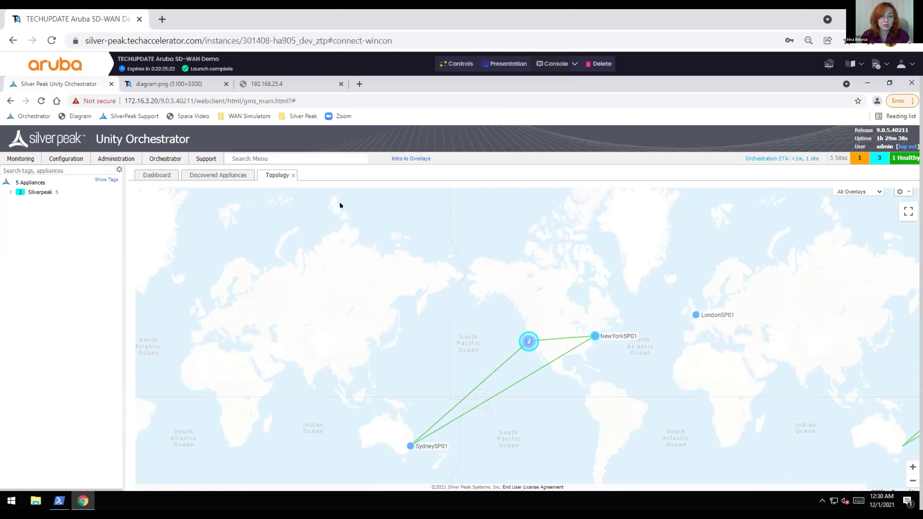
Check the Discovered Appliances list for remaining devices and close that page
{"action": "left_click", "coordinate": [212, 176]}
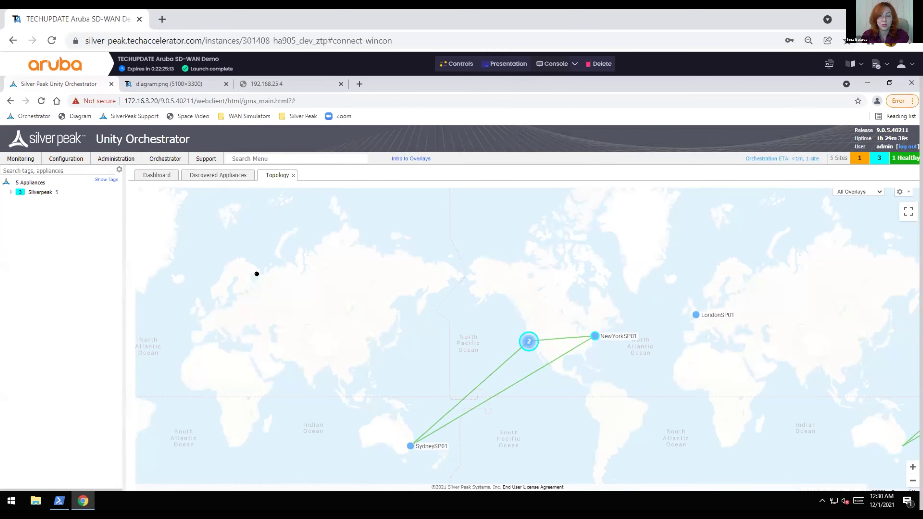
{"action": "left_click", "coordinate": [215, 175]}
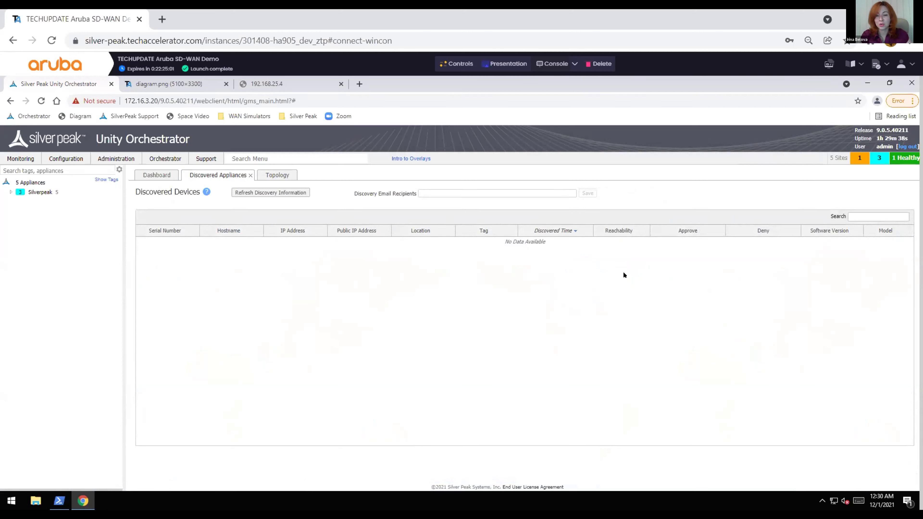
{"action": "left_click", "coordinate": [251, 175]}
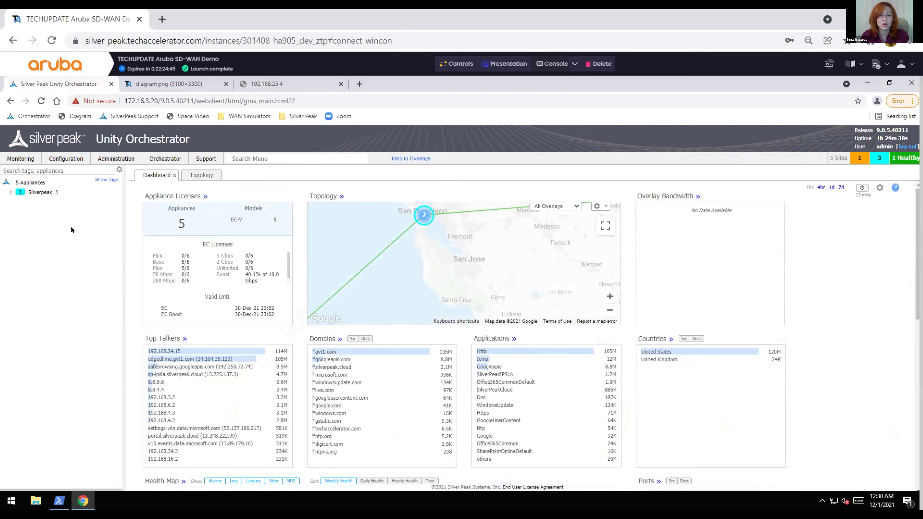
Expand the Silverpeak group in the appliance tree and examine the status details of its appliances
{"action": "left_click", "coordinate": [6, 192]}
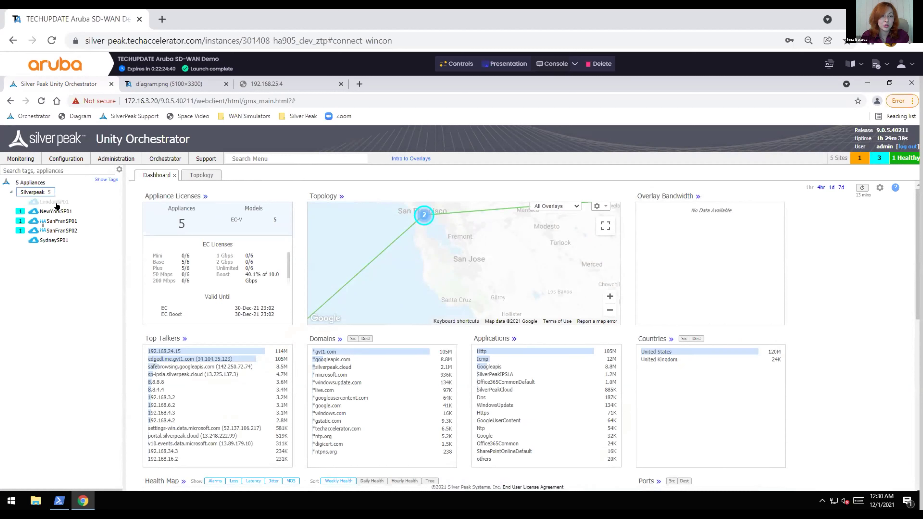
{"action": "mouse_move", "coordinate": [67, 205]}
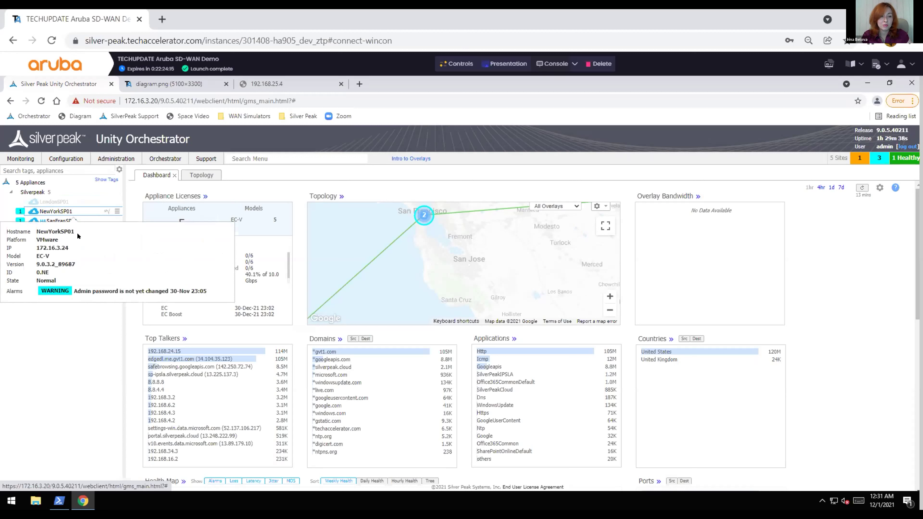
{"action": "mouse_move", "coordinate": [58, 243]}
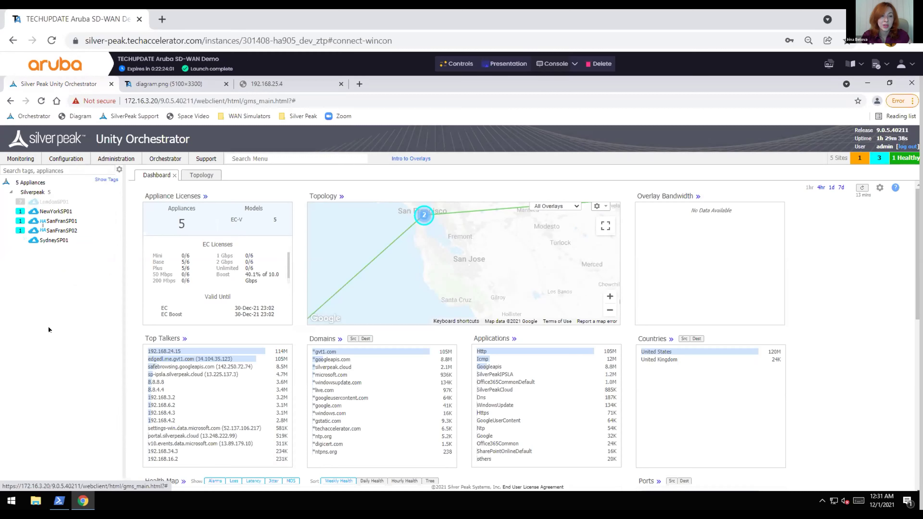
{"action": "mouse_move", "coordinate": [86, 228]}
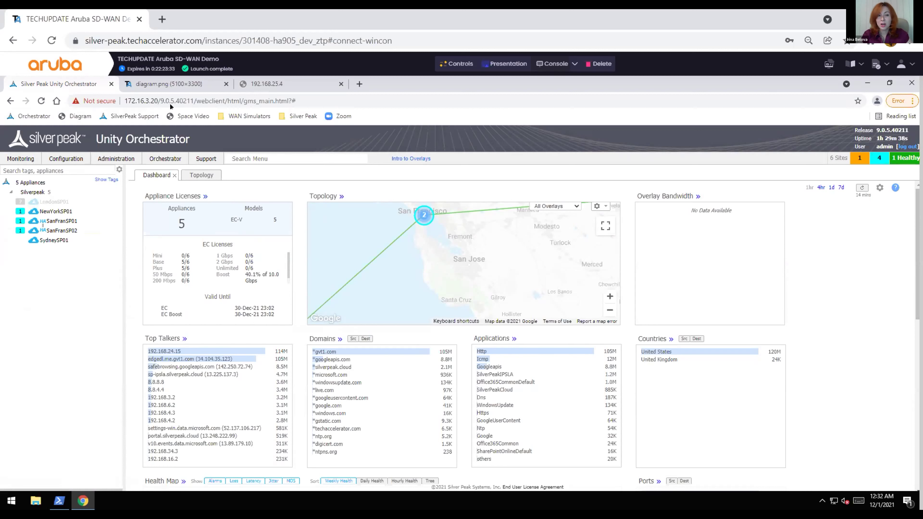
{"action": "left_click", "coordinate": [213, 160]}
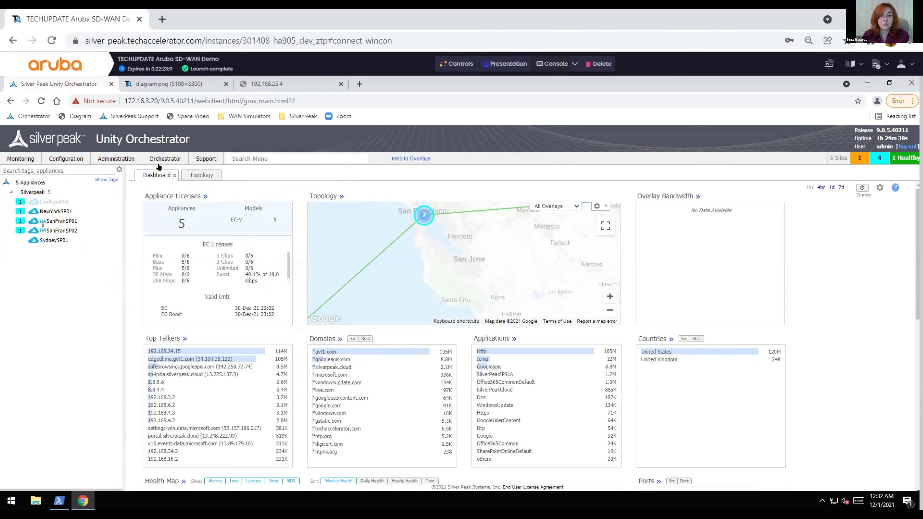
{"action": "mouse_move", "coordinate": [164, 160]}
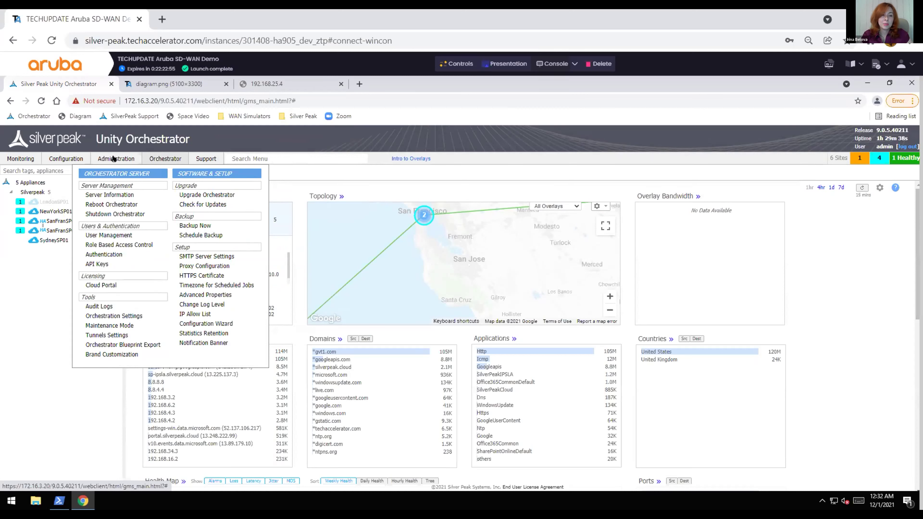
{"action": "mouse_move", "coordinate": [113, 159]}
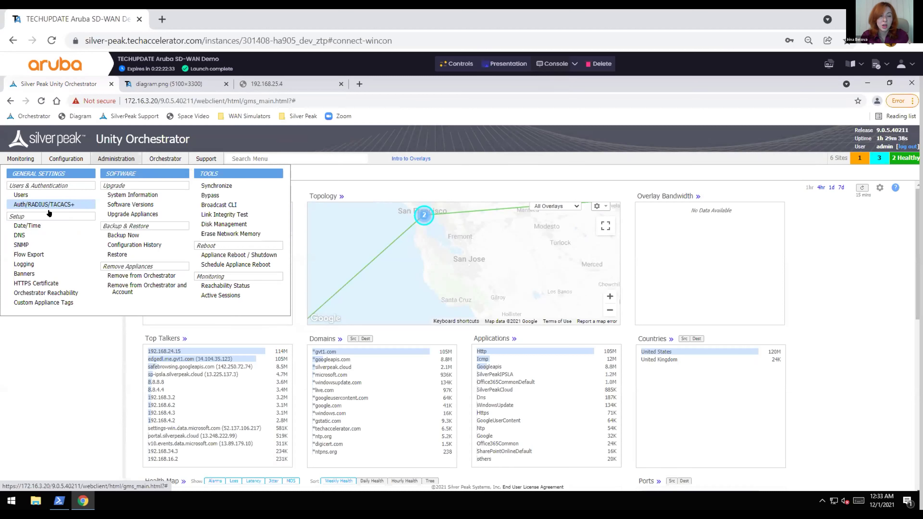
{"action": "left_click", "coordinate": [20, 159]}
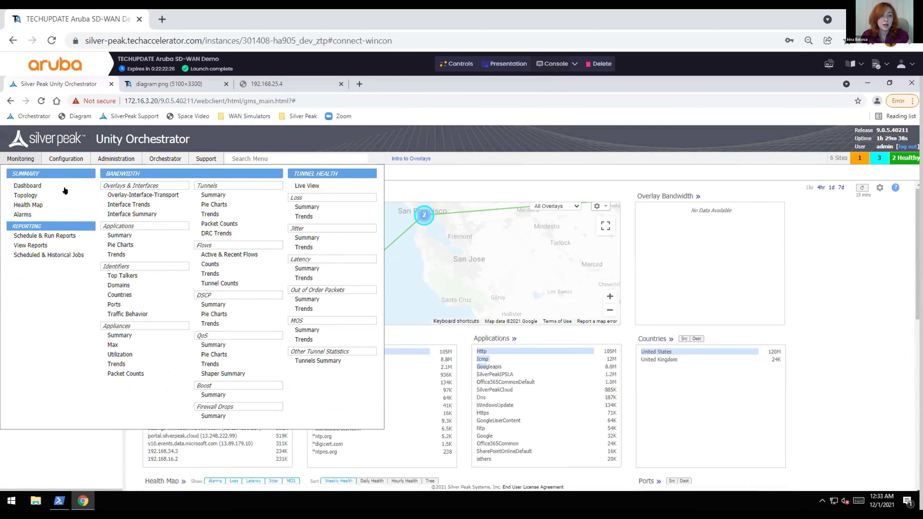
{"action": "left_click", "coordinate": [65, 160]}
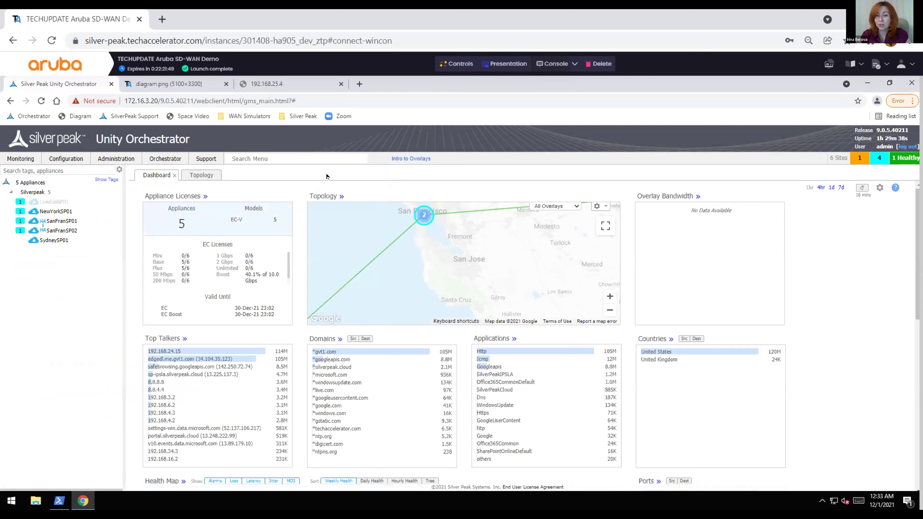
Search the menu for "bgp" and open the BGP routing page to review the peers of all appliances
{"action": "left_click", "coordinate": [290, 150]}
{"action": "type", "text": "bgp"}
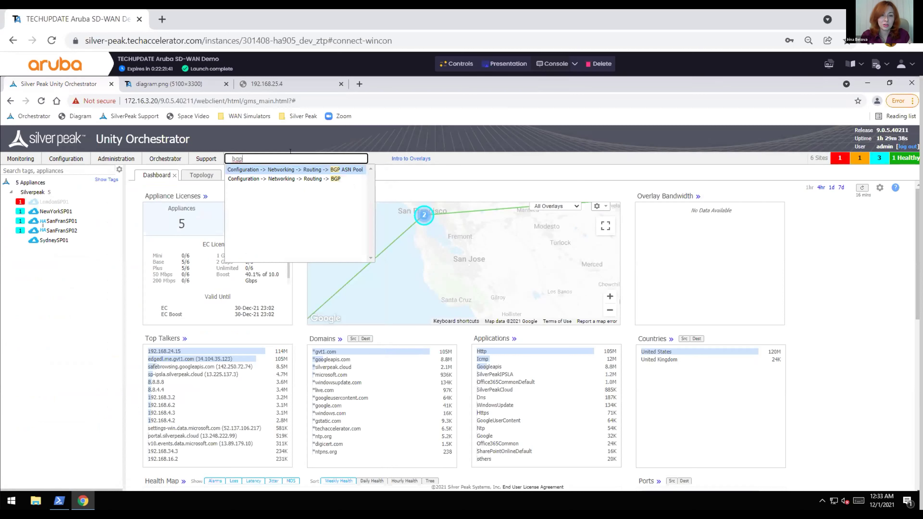
{"action": "left_click", "coordinate": [288, 179]}
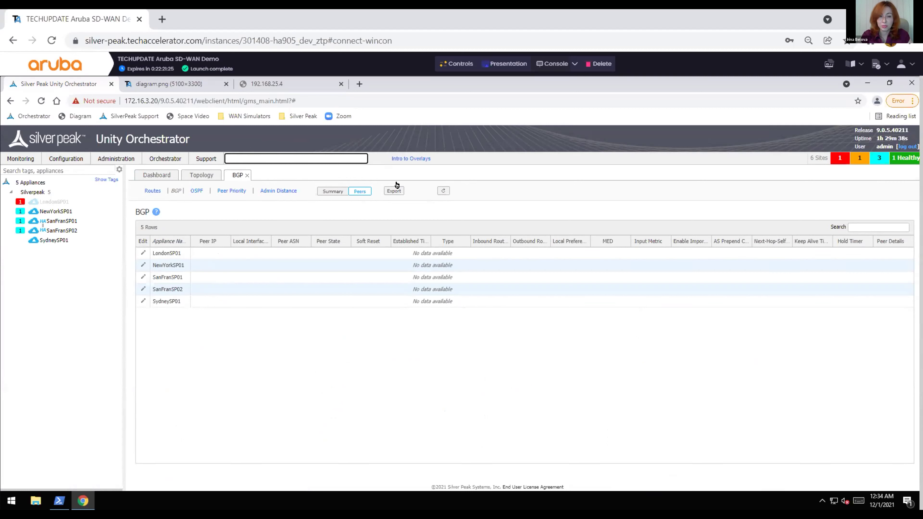
Open the Business Intent Overlays page and view the form for creating an overlay, cancelling without adding one
{"action": "left_click", "coordinate": [60, 159]}
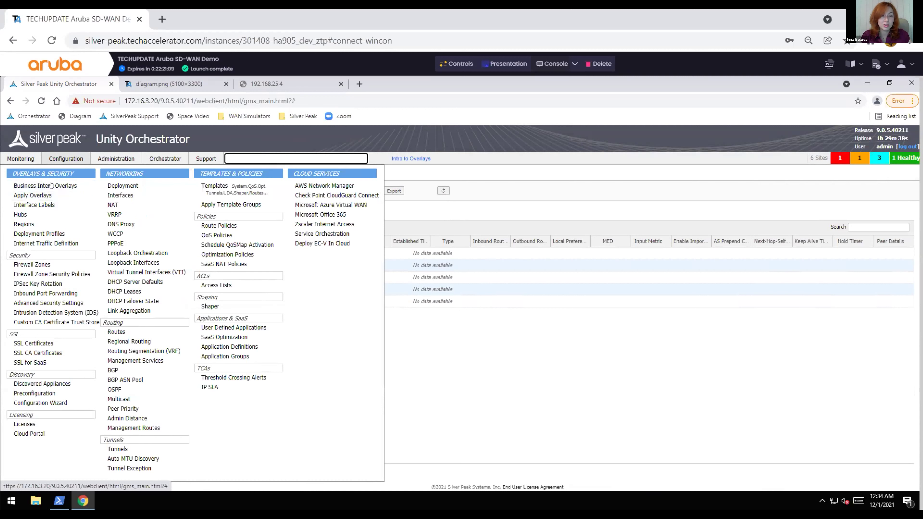
{"action": "left_click", "coordinate": [80, 184]}
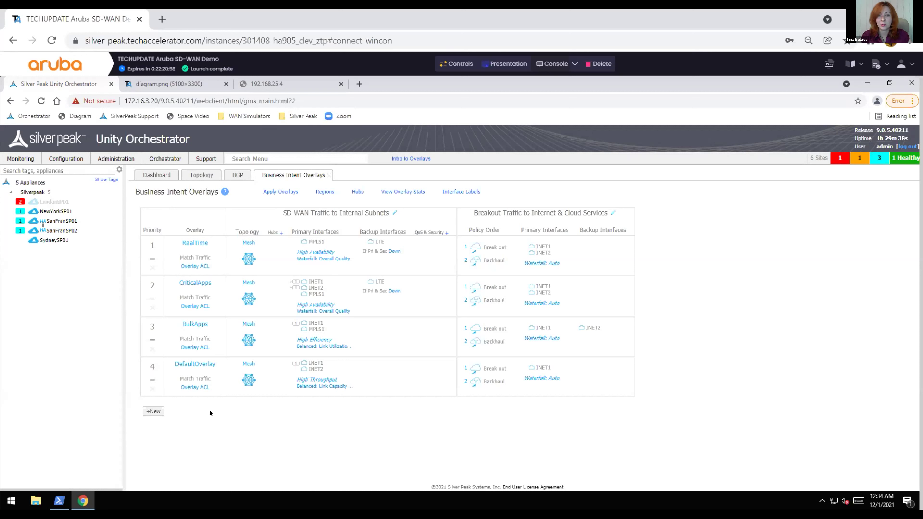
{"action": "left_click", "coordinate": [152, 412]}
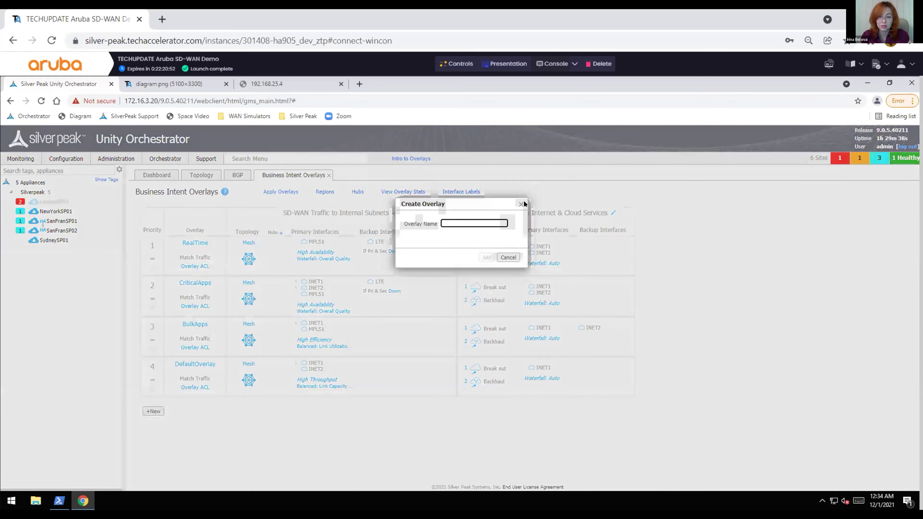
{"action": "left_click", "coordinate": [509, 258]}
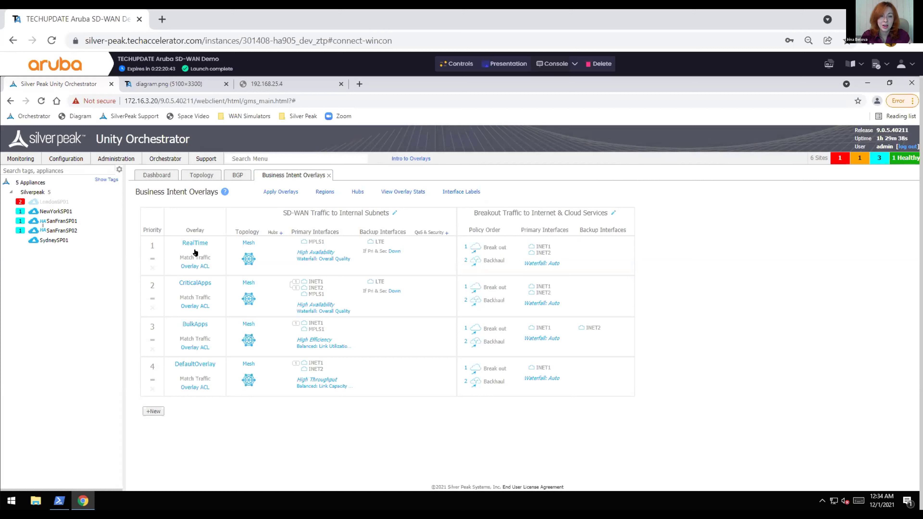
Open the RealTime overlay's configuration and examine the available topology types, keeping Mesh
{"action": "left_click", "coordinate": [212, 253]}
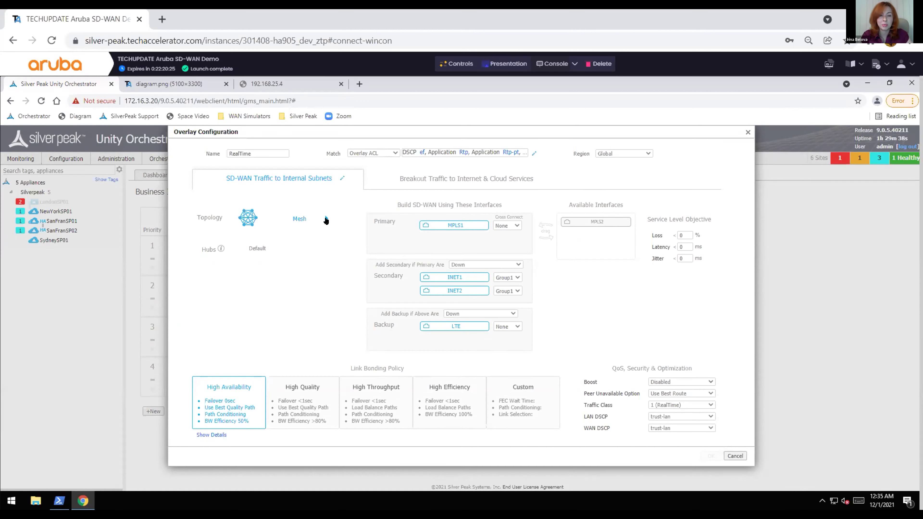
{"action": "left_click", "coordinate": [326, 219]}
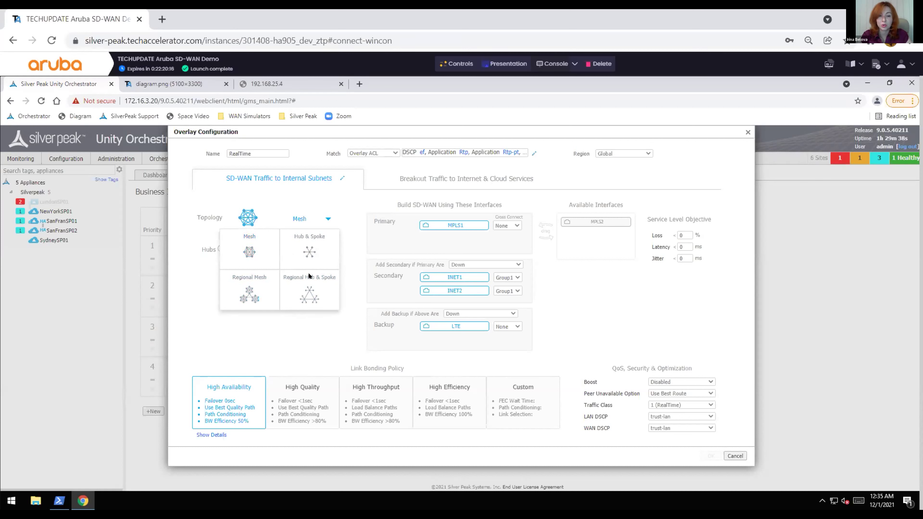
{"action": "left_click", "coordinate": [328, 220]}
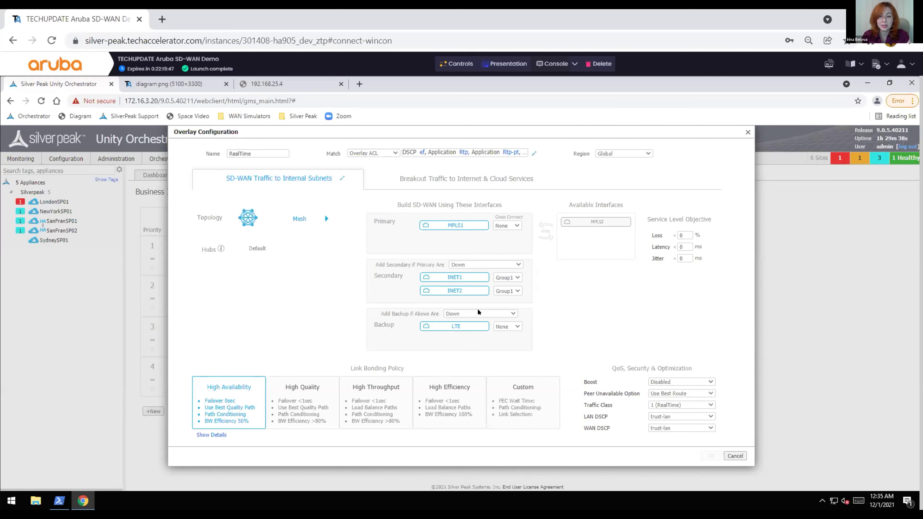
Set the RealTime overlay to add secondary interfaces if primary are Not Meeting Service Levels, and review the backup condition
{"action": "left_click_drag", "start_coordinate": [373, 259], "coordinate": [446, 265]}
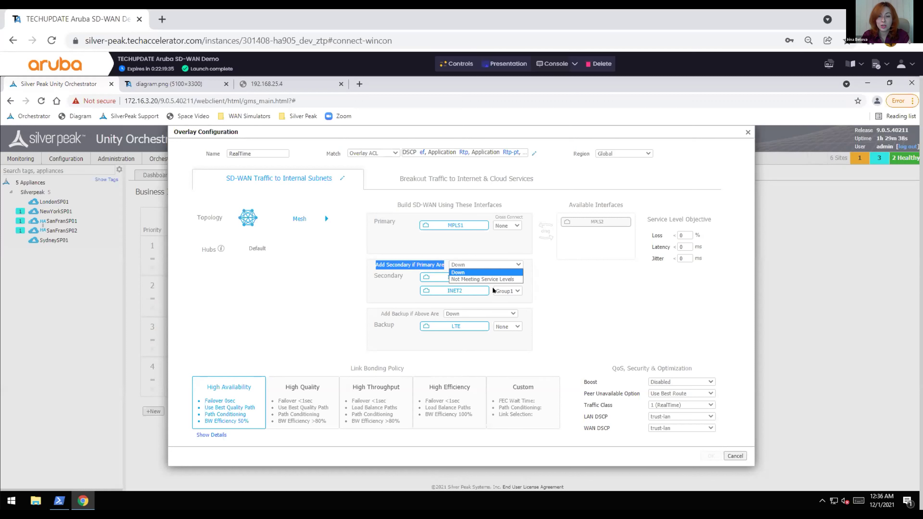
{"action": "left_click", "coordinate": [517, 280]}
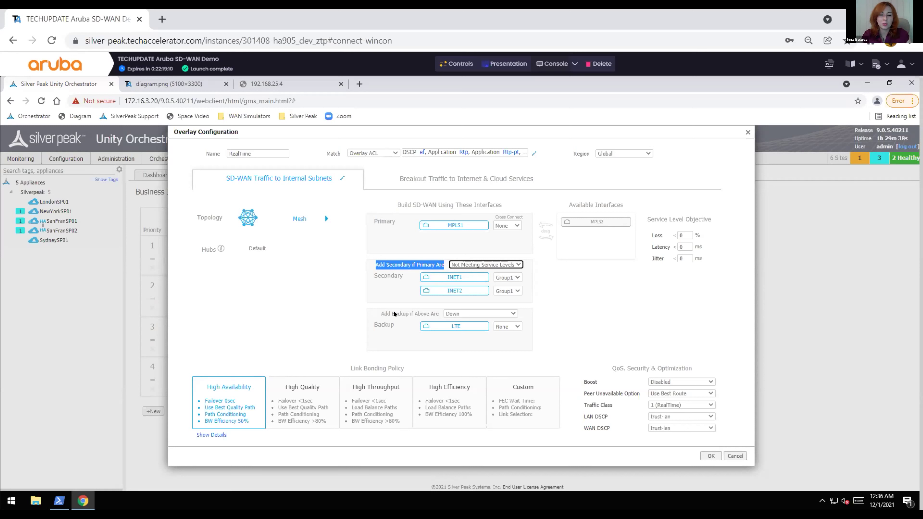
{"action": "left_click", "coordinate": [434, 308]}
{"action": "left_click_drag", "start_coordinate": [434, 307], "coordinate": [379, 314]}
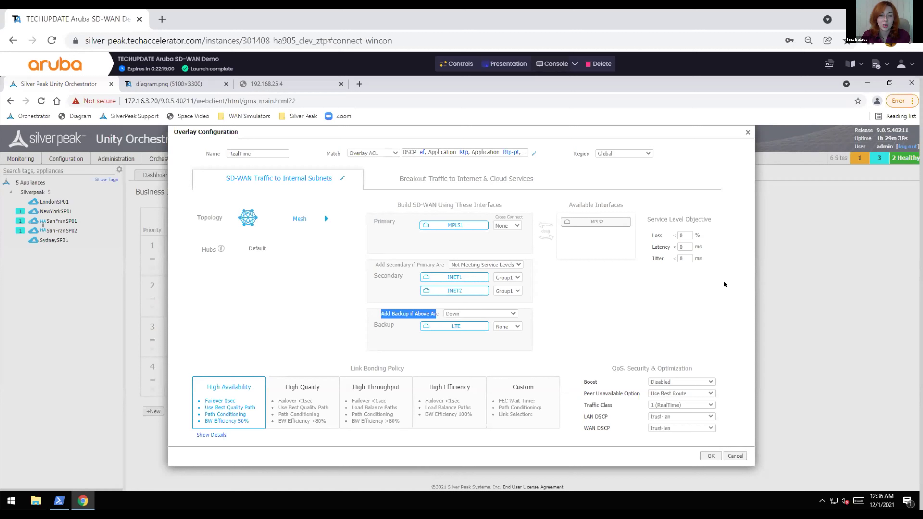
{"action": "double_click", "coordinate": [380, 273]}
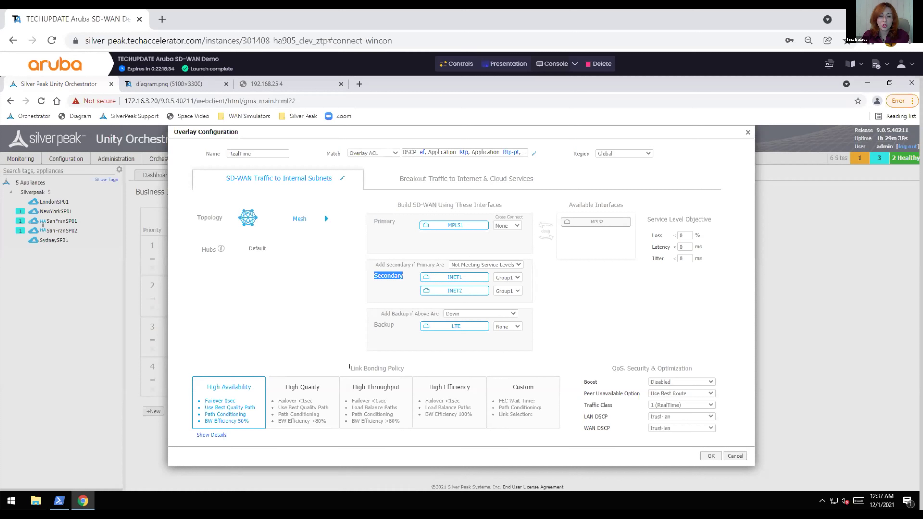
Try the Custom link bonding policy for the RealTime overlay, switch back to High Availability, and close the configuration without saving
{"action": "left_click_drag", "start_coordinate": [410, 368], "coordinate": [353, 368]}
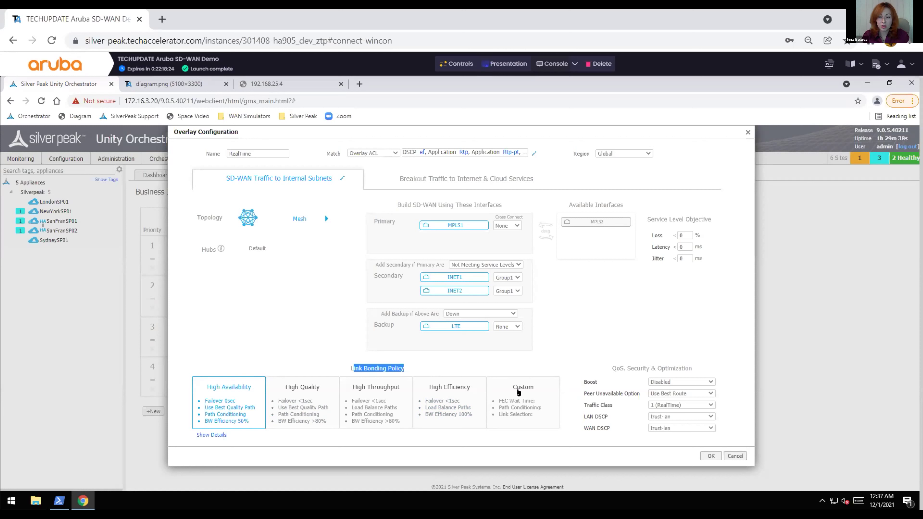
{"action": "left_click", "coordinate": [575, 335]}
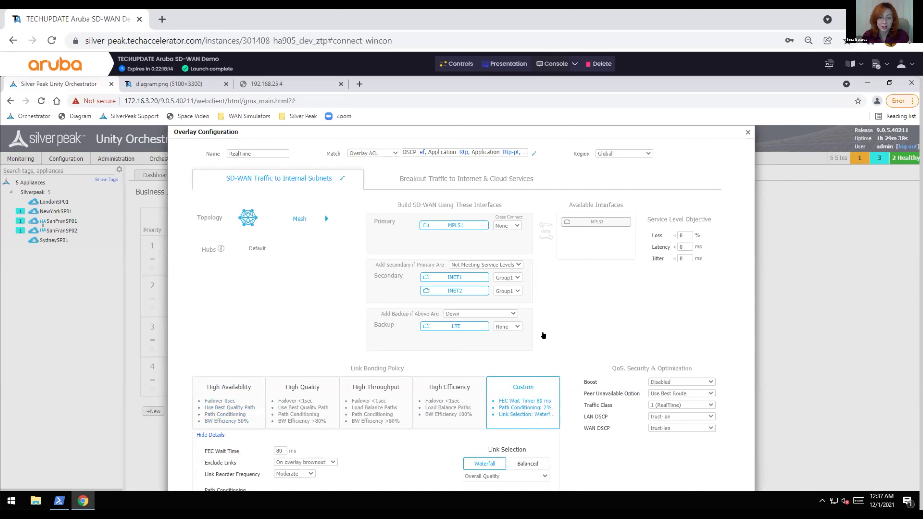
{"action": "left_click", "coordinate": [226, 398]}
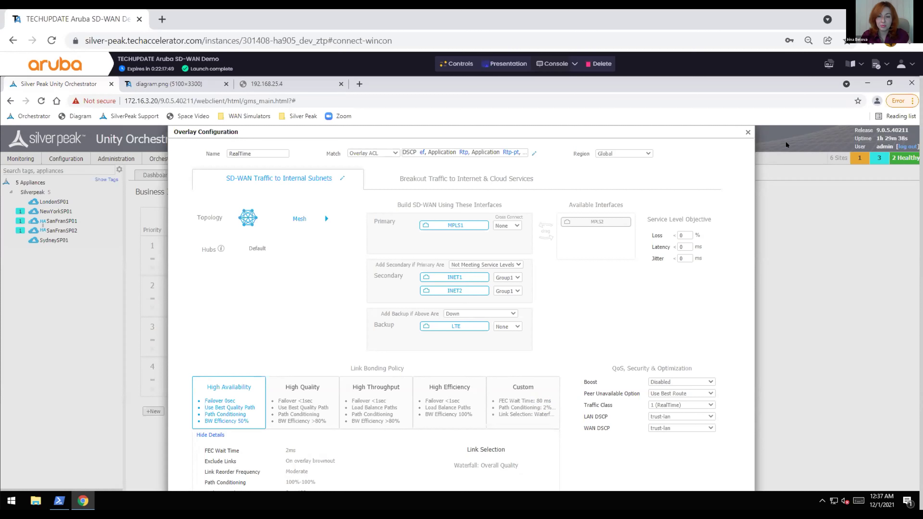
{"action": "left_click", "coordinate": [747, 132]}
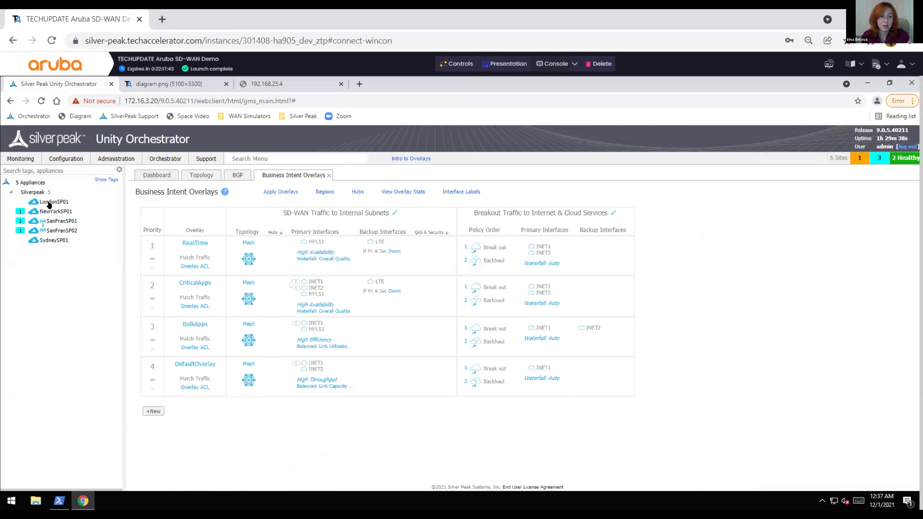
Check the LondonSP01 appliance's details and view its tunnels on the topology map
{"action": "mouse_move", "coordinate": [49, 204]}
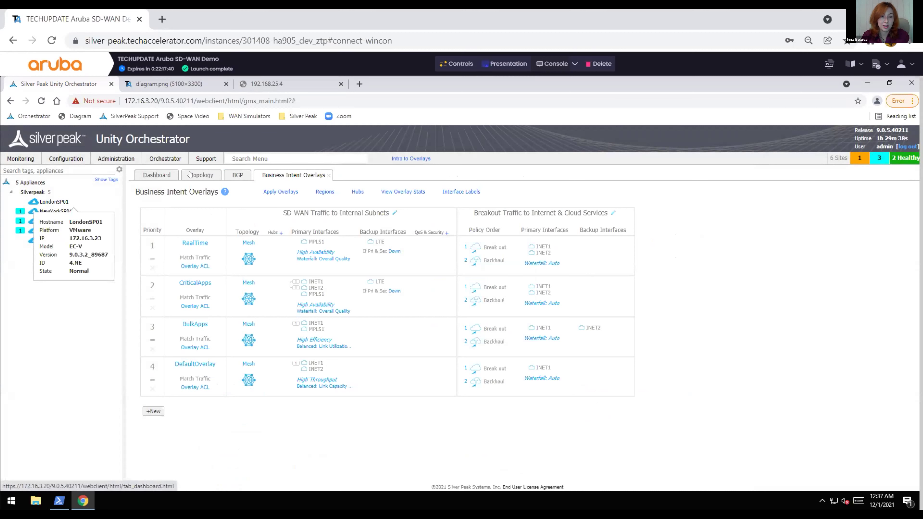
{"action": "left_click", "coordinate": [198, 175]}
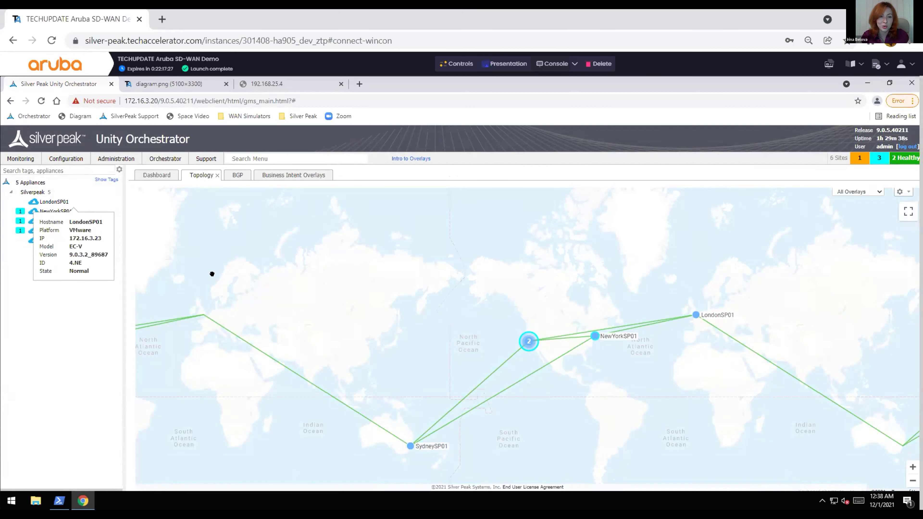
Test access to the London server through the desktop's Share folder and the space.mp4 video page, and view the lab diagram
{"action": "left_click", "coordinate": [84, 500]}
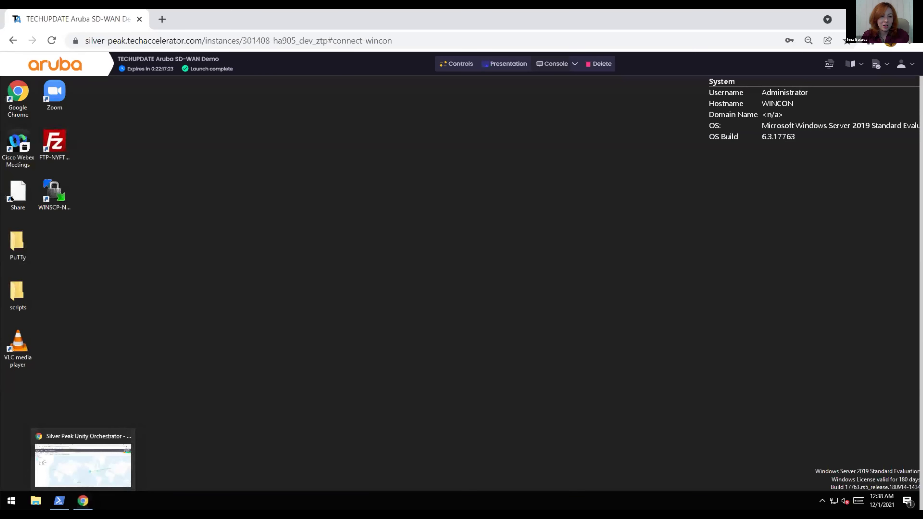
{"action": "double_click", "coordinate": [16, 196]}
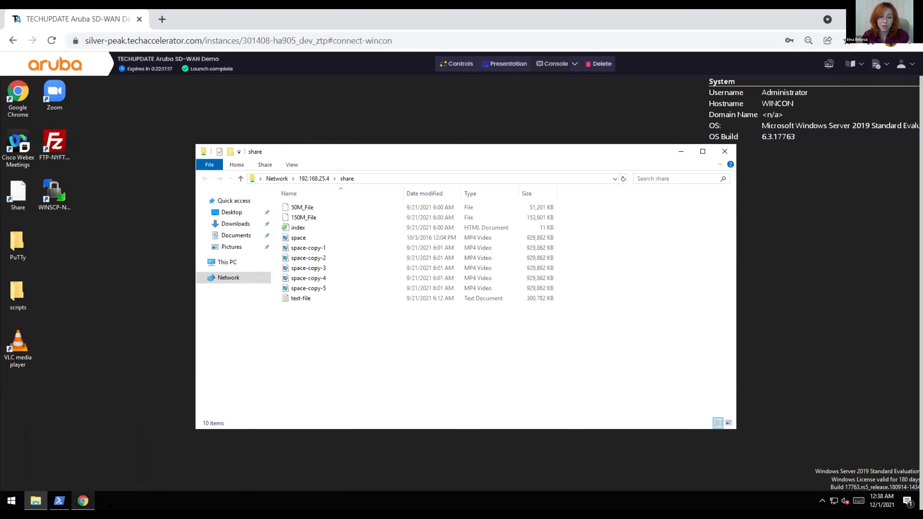
{"action": "left_click", "coordinate": [83, 501]}
{"action": "left_click", "coordinate": [263, 83]}
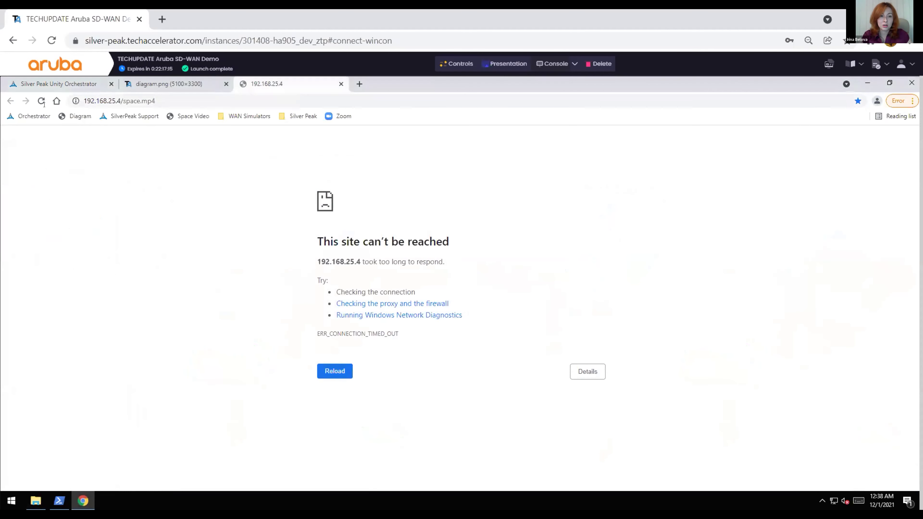
{"action": "left_click", "coordinate": [41, 100]}
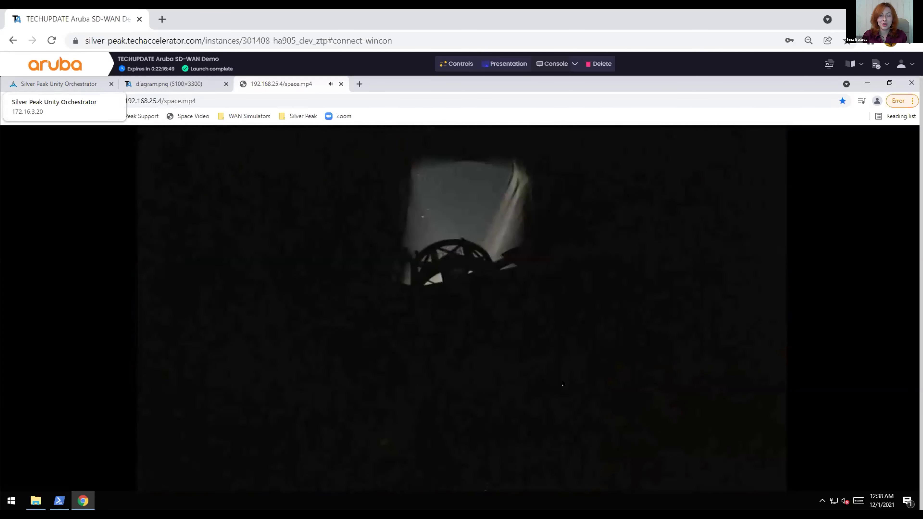
{"action": "left_click", "coordinate": [169, 84]}
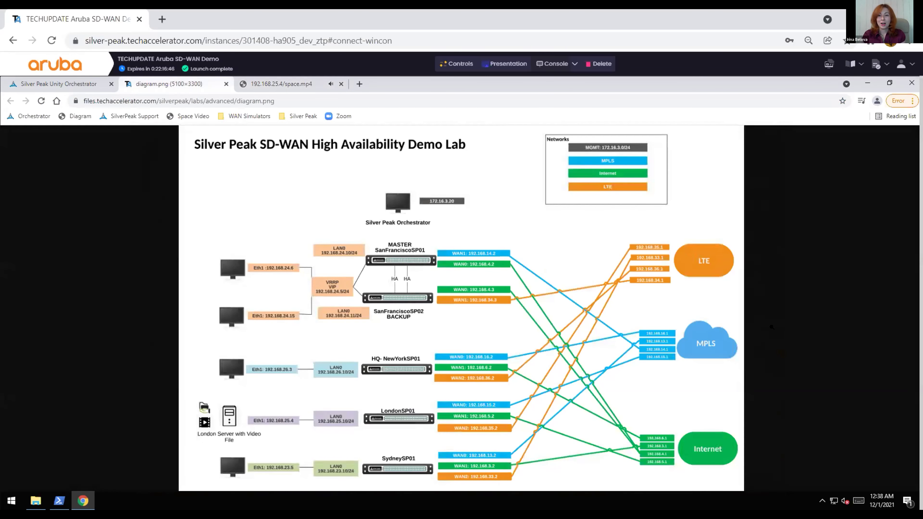
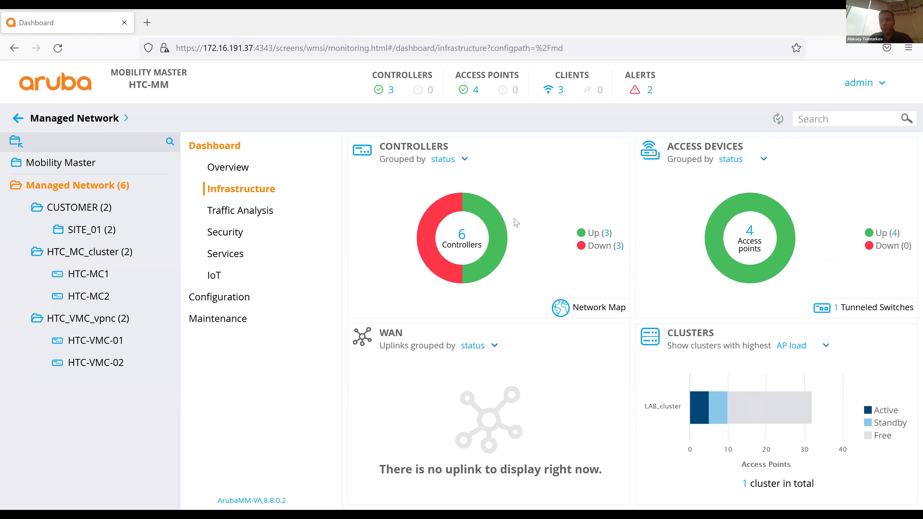
Examine controller status on the Mobility Master infrastructure dashboard and inspect the Moscow controllers on the network map
{"action": "mouse_move", "coordinate": [764, 206]}
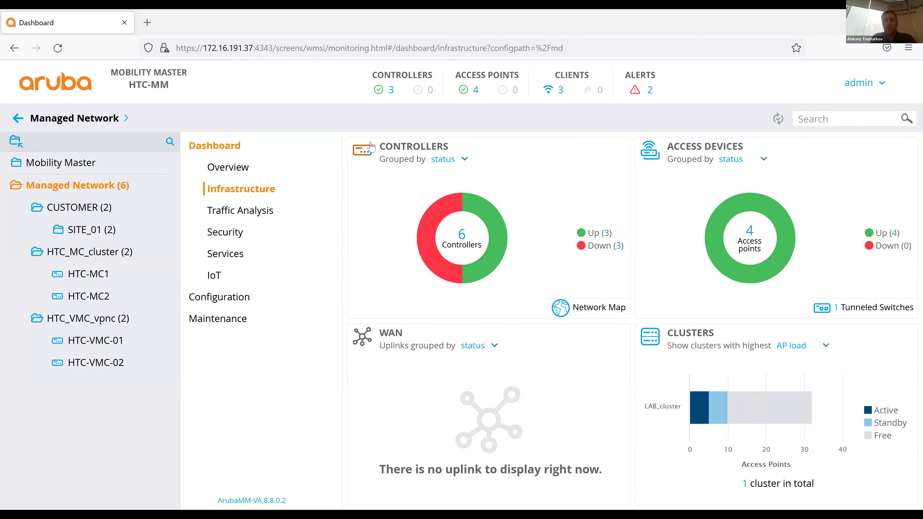
{"action": "mouse_move", "coordinate": [447, 241]}
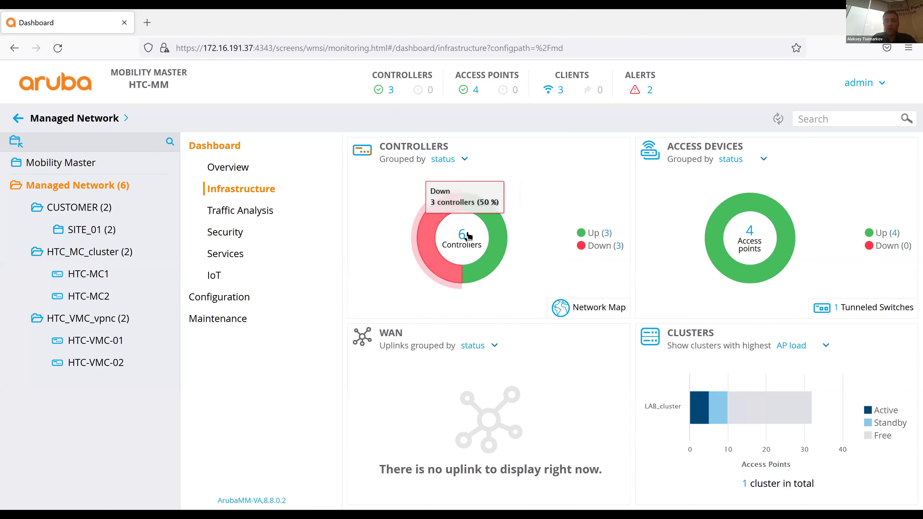
{"action": "left_click", "coordinate": [586, 313]}
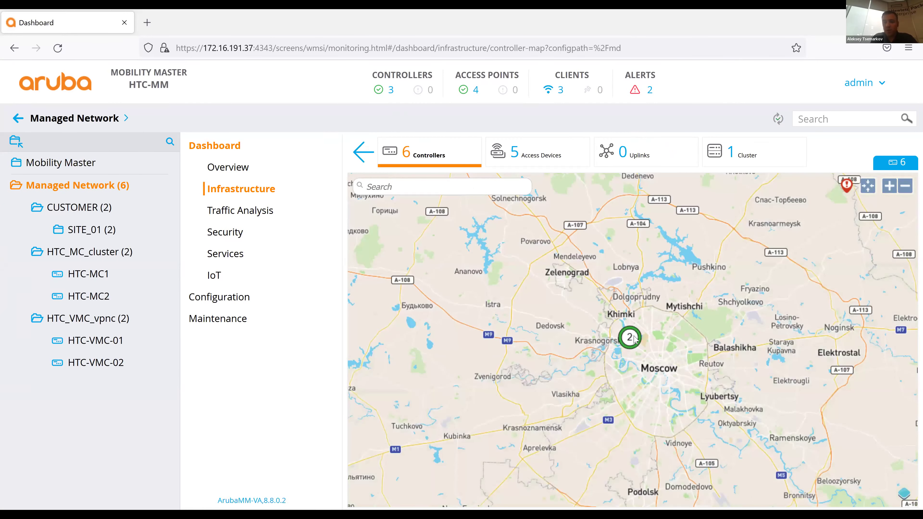
{"action": "left_click", "coordinate": [631, 338]}
Open the cluster list, expand LAB_cluster and show its controllers by client load to examine HTC-MC1
{"action": "left_click", "coordinate": [739, 153]}
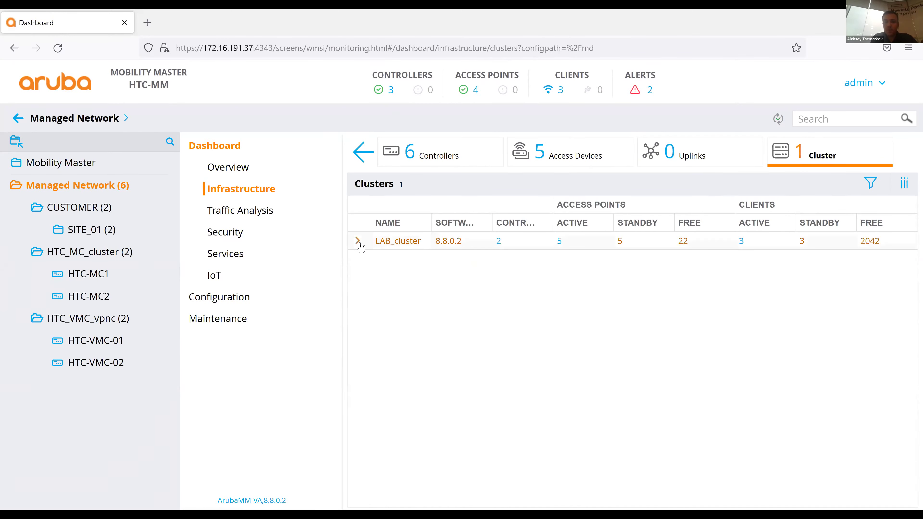
{"action": "left_click", "coordinate": [402, 240]}
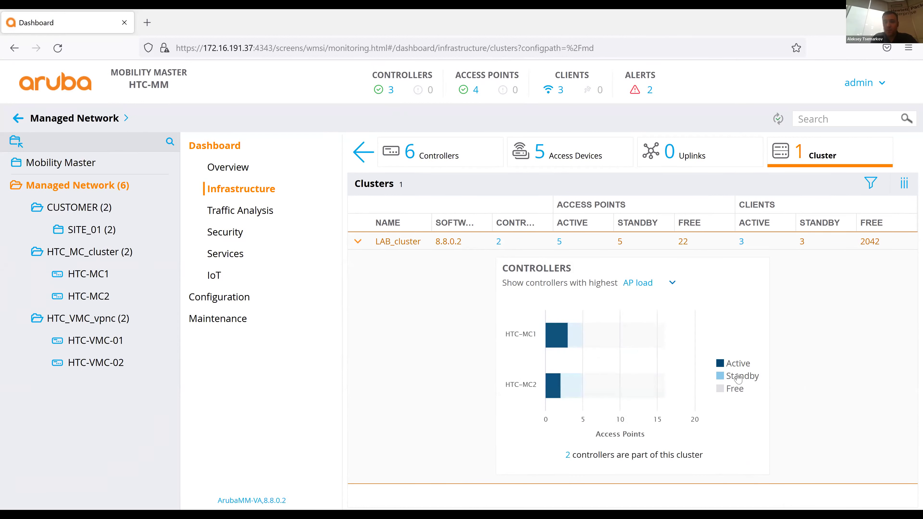
{"action": "left_click", "coordinate": [645, 281]}
{"action": "left_click", "coordinate": [651, 319]}
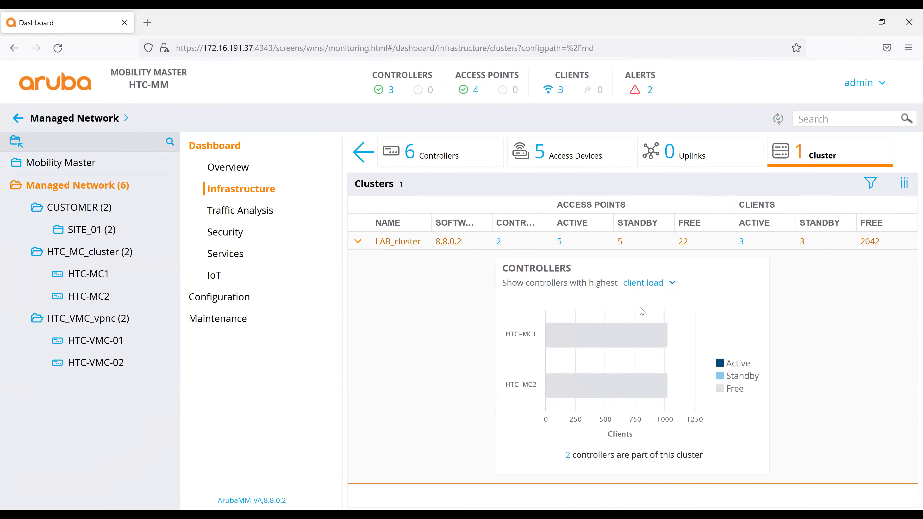
{"action": "mouse_move", "coordinate": [600, 334]}
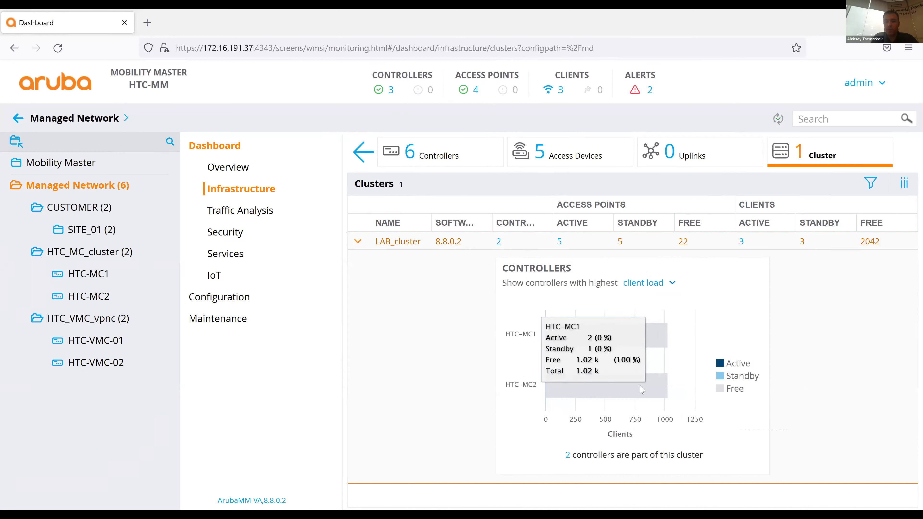
Review the access points and the tunneled switches among the access devices, and return to the access point list
{"action": "left_click", "coordinate": [549, 162]}
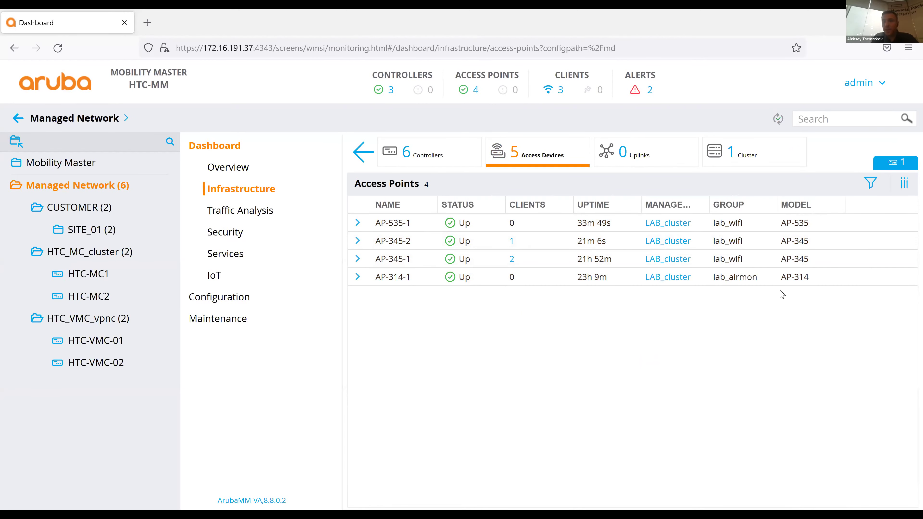
{"action": "left_click", "coordinate": [908, 160]}
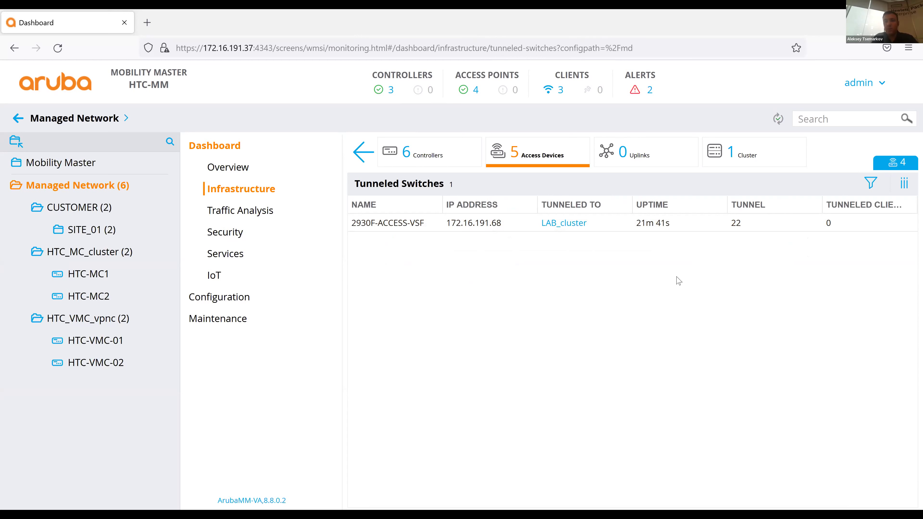
{"action": "left_click", "coordinate": [516, 165]}
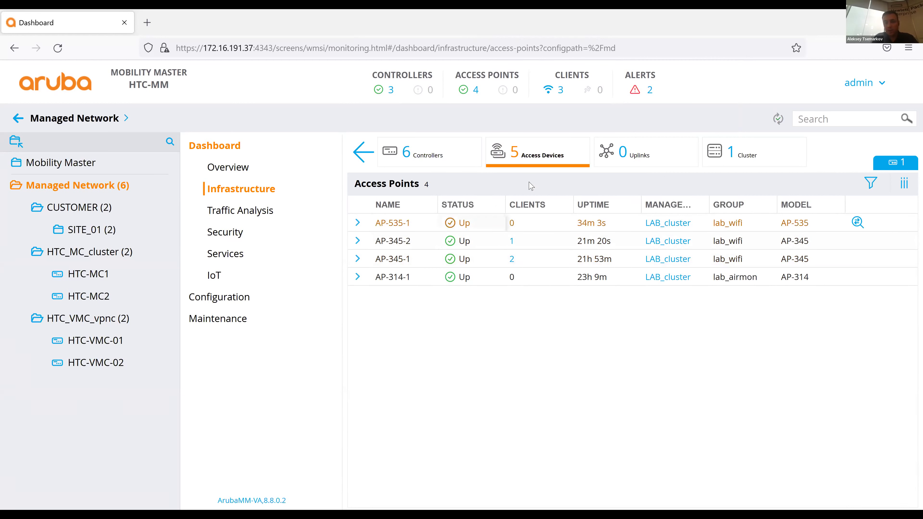
List the wireless clients, and run ipconfig in Command Prompt to compare the Wi-Fi adapter's IPv4 address with the client list
{"action": "left_click", "coordinate": [560, 90]}
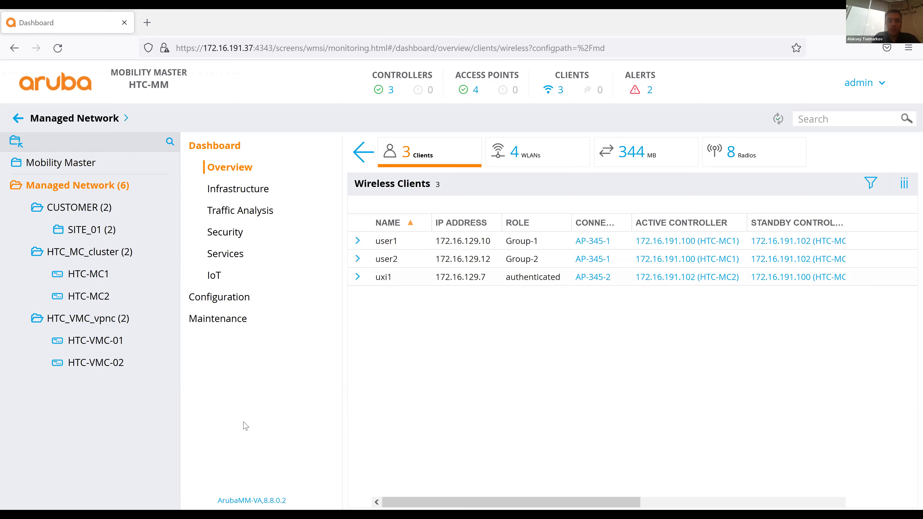
{"action": "mouse_move", "coordinate": [234, 509]}
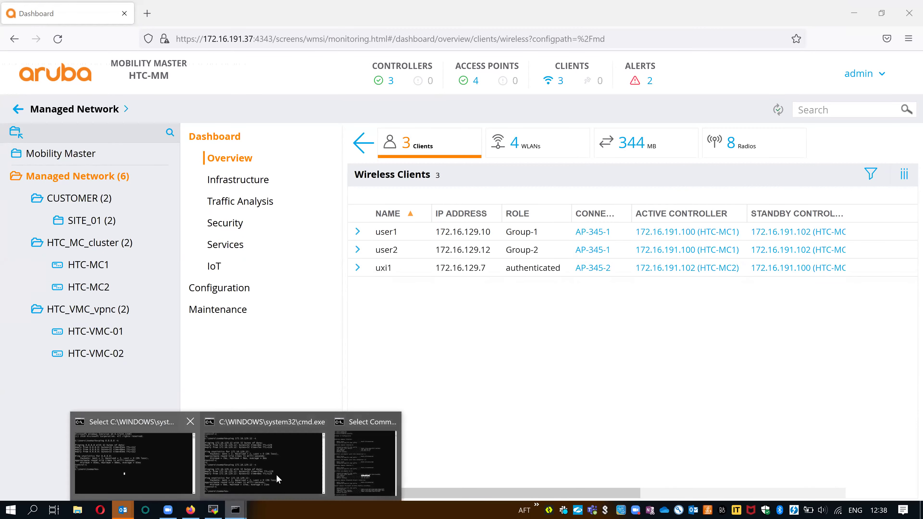
{"action": "left_click", "coordinate": [377, 465]}
{"action": "key", "text": "Return"}
{"action": "key", "text": "Return"}
{"action": "key", "text": "Return"}
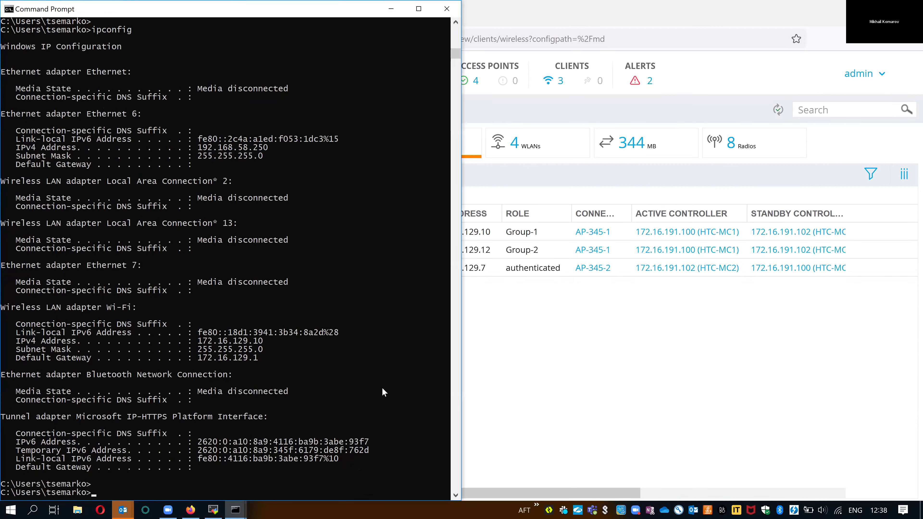
{"action": "key", "text": "Up"}
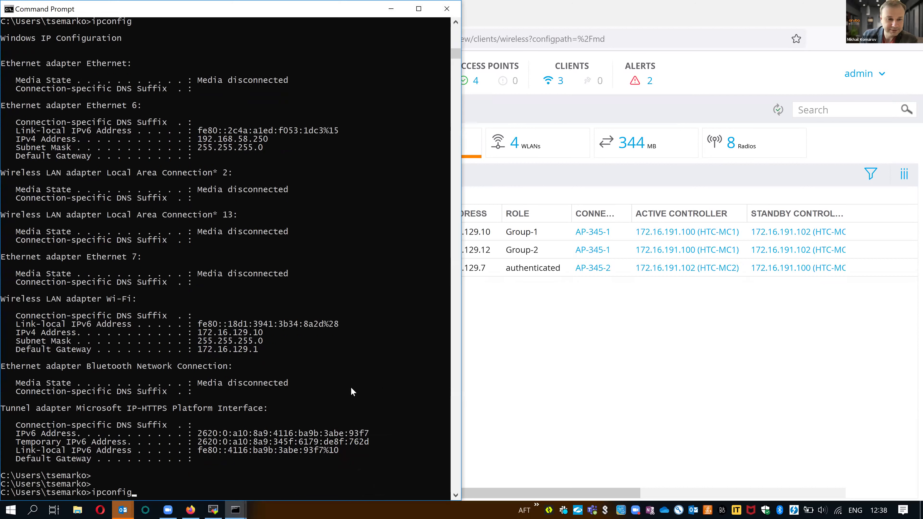
{"action": "key", "text": "Return"}
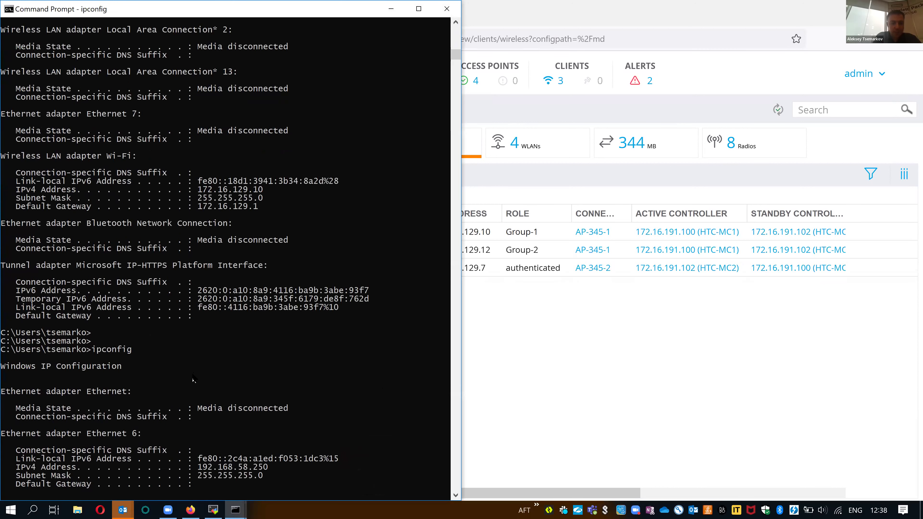
{"action": "left_click_drag", "start_coordinate": [198, 349], "coordinate": [263, 349]}
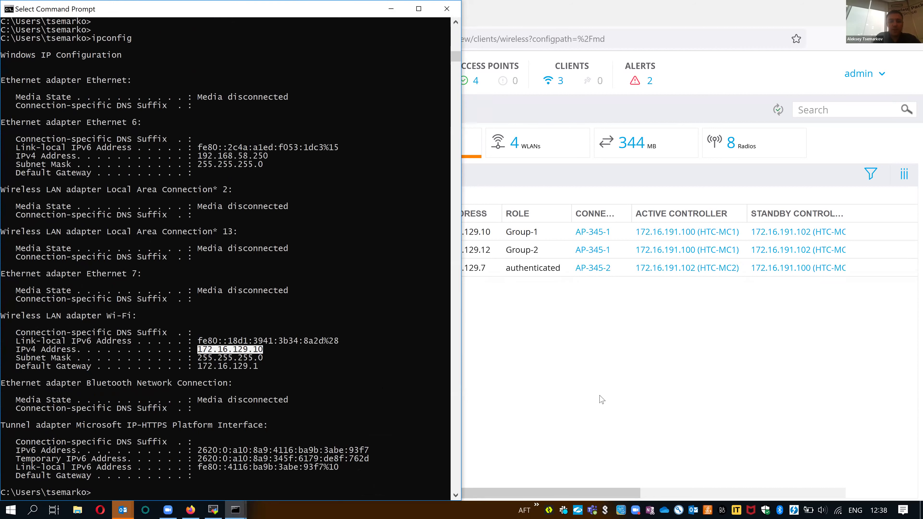
{"action": "left_click", "coordinate": [501, 247]}
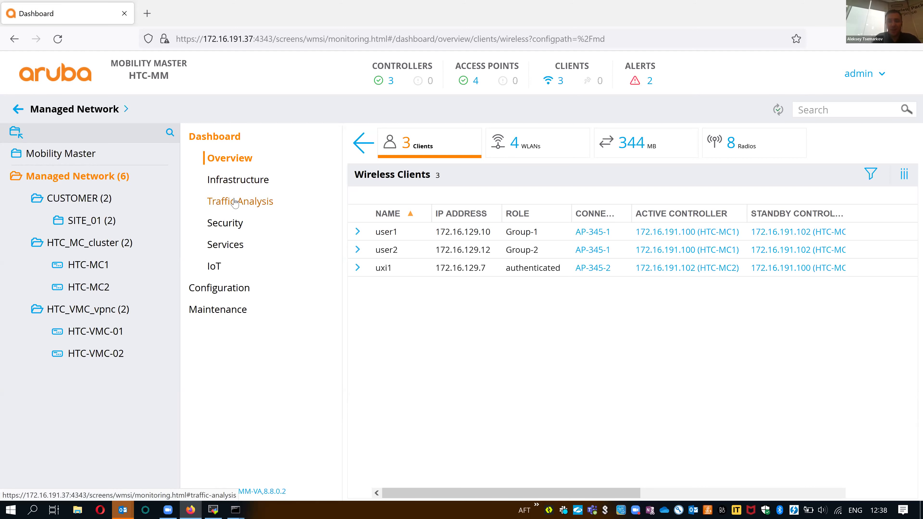
{"action": "mouse_move", "coordinate": [535, 251]}
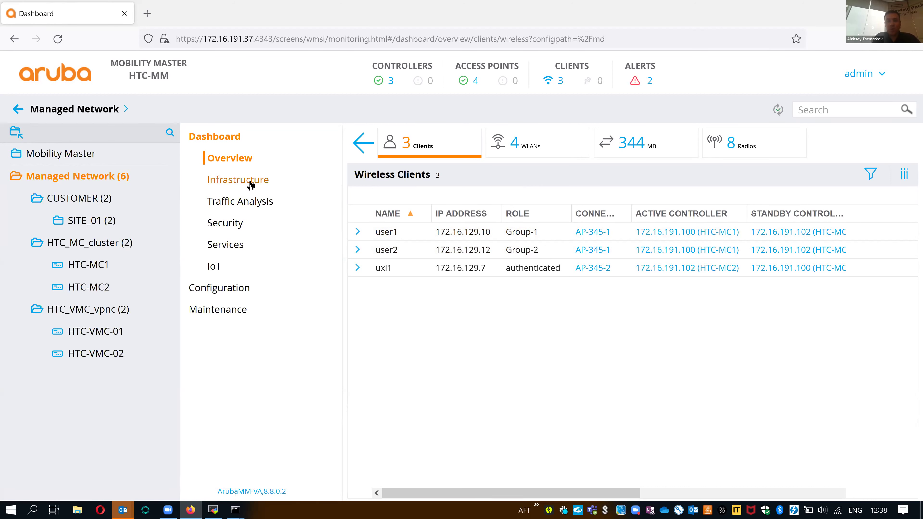
Open the managed network's traffic analysis and review the applications in use and the visited websites with their reputation
{"action": "left_click", "coordinate": [236, 203]}
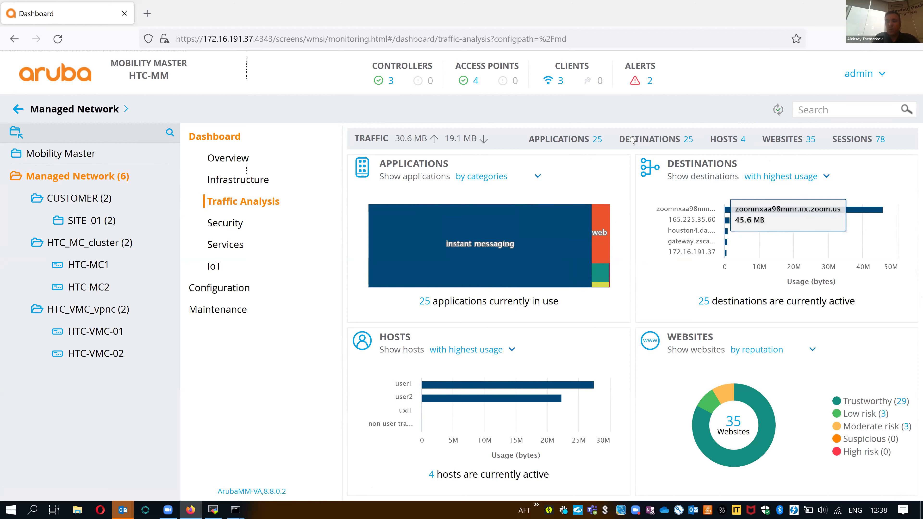
{"action": "left_click", "coordinate": [601, 143]}
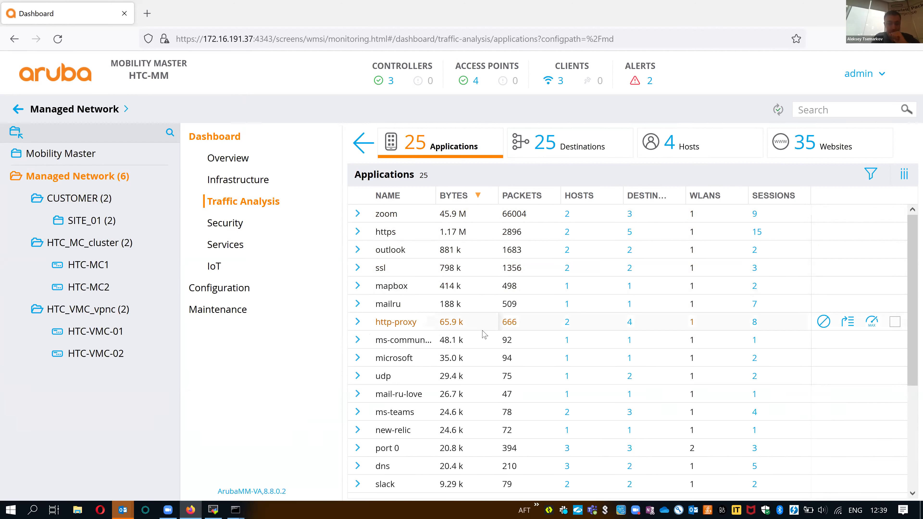
{"action": "scroll", "coordinate": [406, 414], "scroll_direction": "down", "scroll_amount": 2}
{"action": "scroll", "coordinate": [418, 364], "scroll_direction": "up", "scroll_amount": 3}
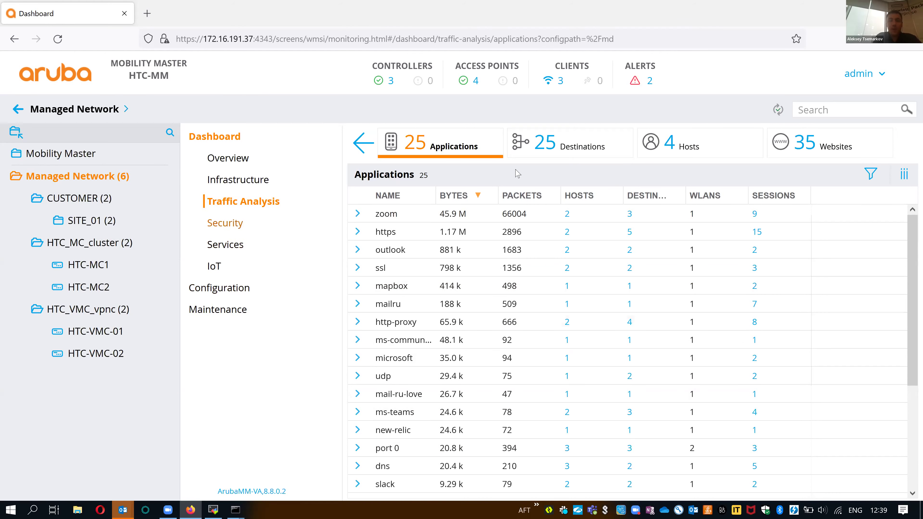
{"action": "left_click", "coordinate": [793, 141]}
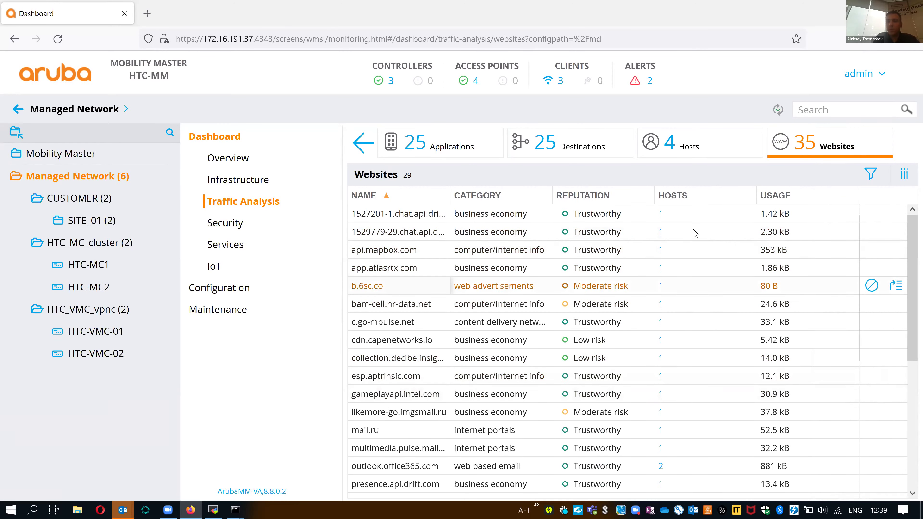
{"action": "scroll", "coordinate": [694, 233], "scroll_direction": "down", "scroll_amount": 3}
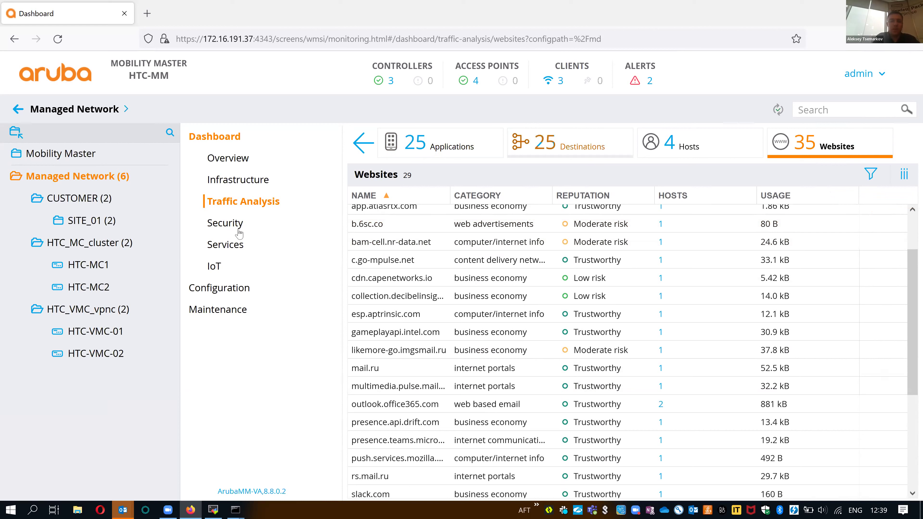
Return to the wireless clients list and run a continuous ping to user2 at 172.16.129.12 from the command prompt
{"action": "left_click", "coordinate": [216, 288]}
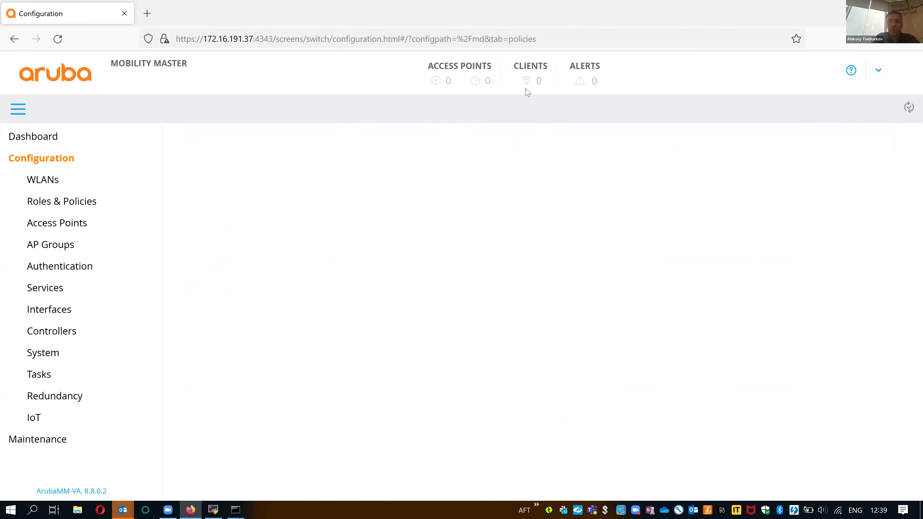
{"action": "left_click", "coordinate": [546, 82]}
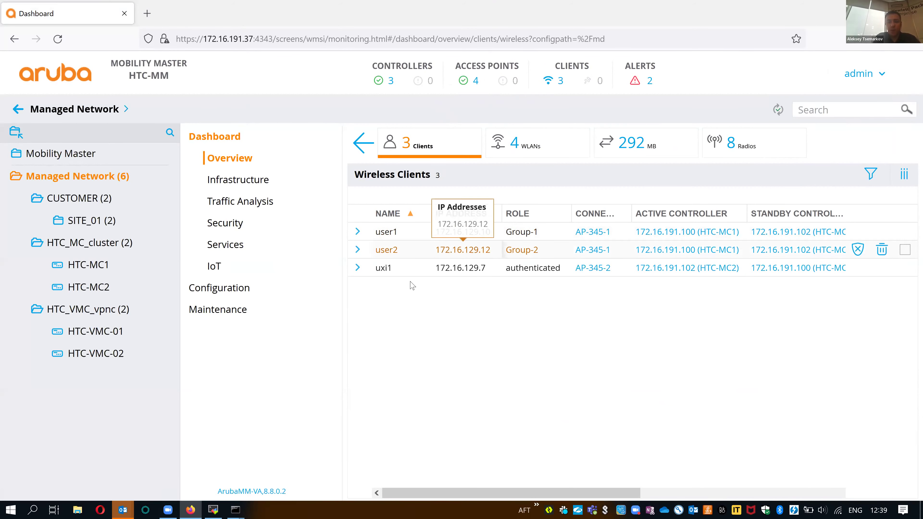
{"action": "mouse_move", "coordinate": [237, 510]}
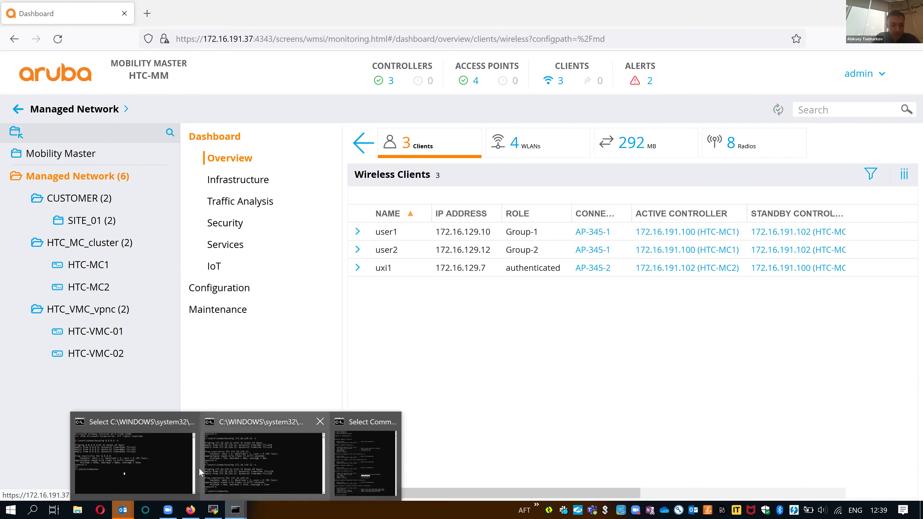
{"action": "left_click", "coordinate": [273, 468]}
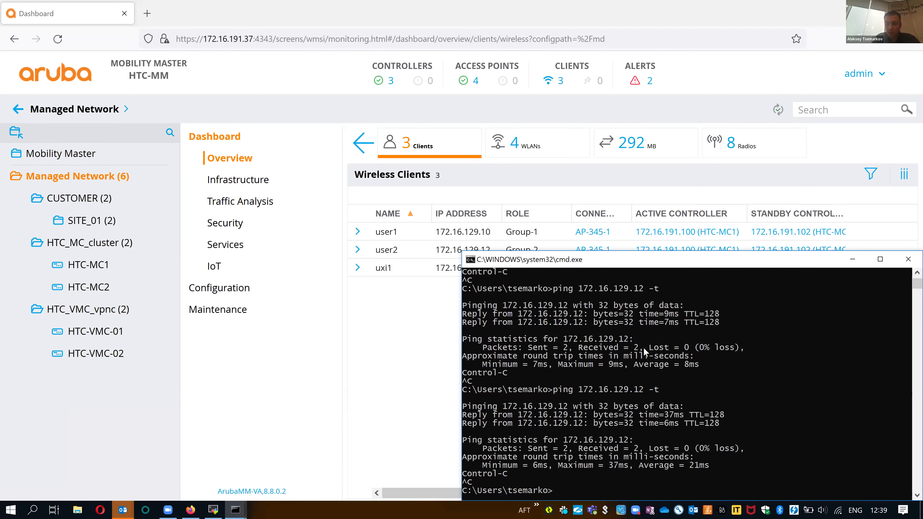
{"action": "key", "text": "Up"}
{"action": "key", "text": "Return"}
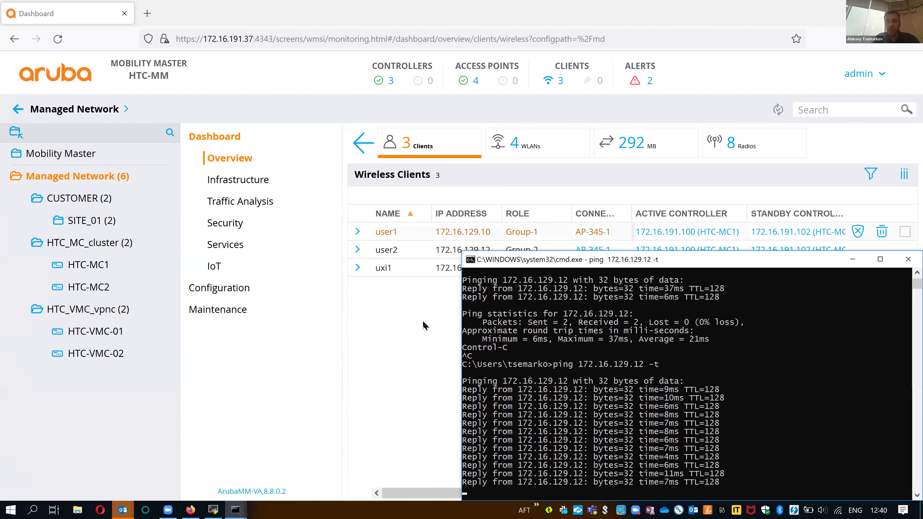
Show the roles of HTC_MC_cluster sorted by name and examine the rules of the Group-1 role
{"action": "left_click", "coordinate": [399, 348]}
{"action": "left_click", "coordinate": [104, 241]}
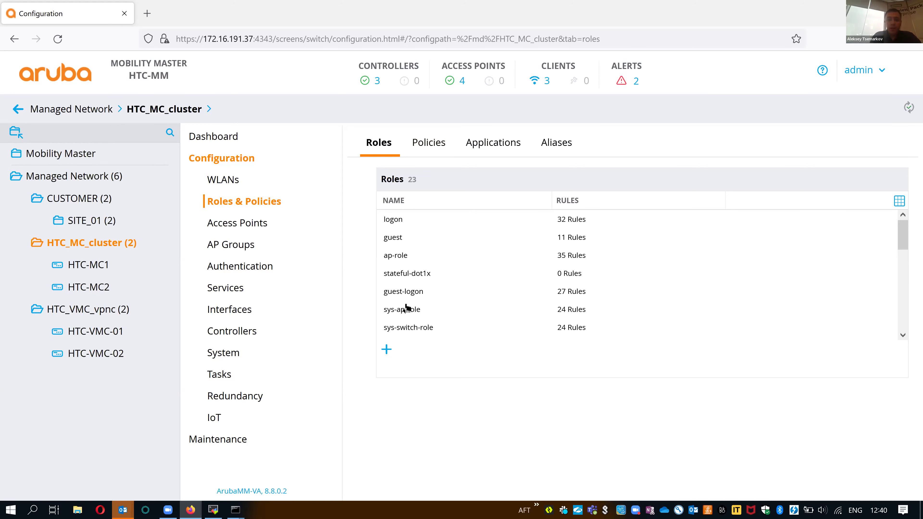
{"action": "left_click", "coordinate": [396, 208]}
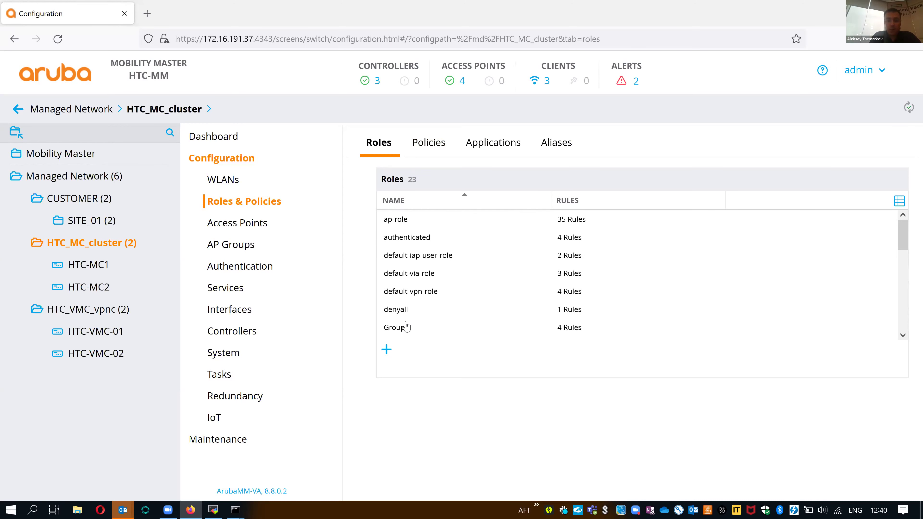
{"action": "left_click", "coordinate": [469, 329]}
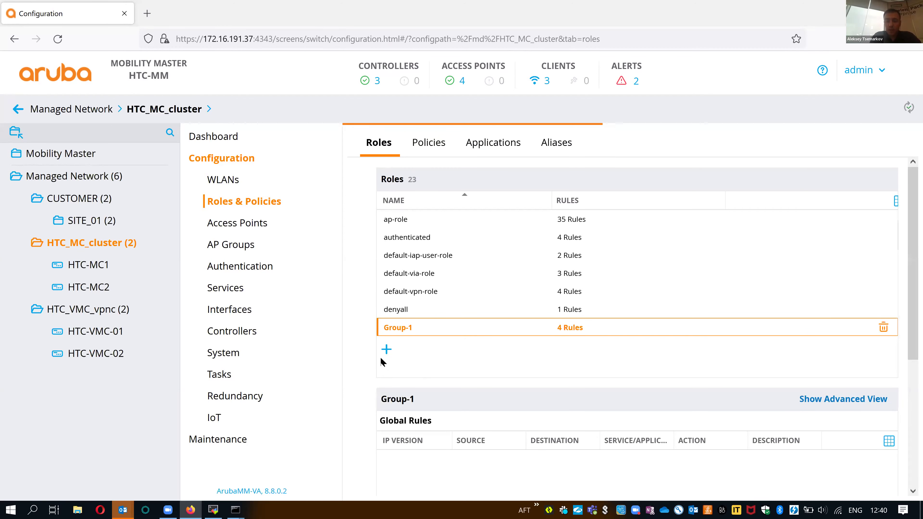
{"action": "scroll", "coordinate": [381, 362], "scroll_direction": "down", "scroll_amount": 4}
{"action": "scroll", "coordinate": [692, 341], "scroll_direction": "down", "scroll_amount": 1}
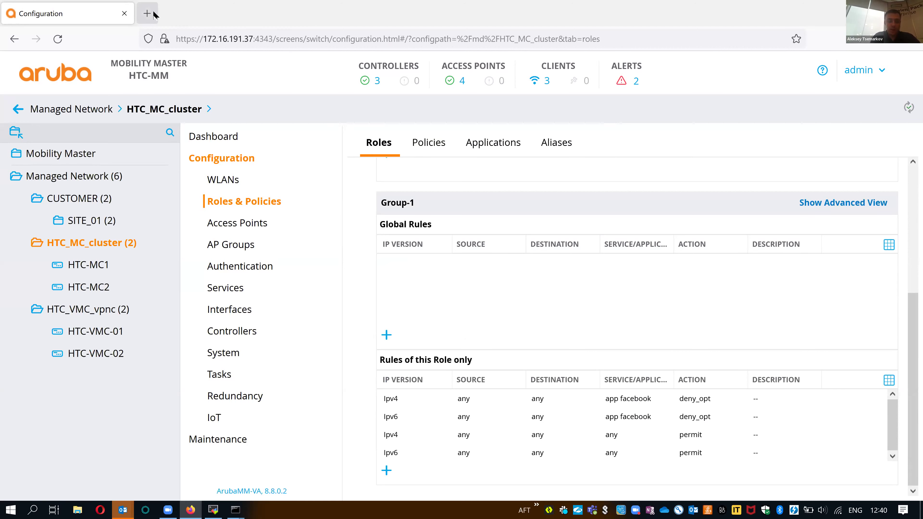
Search for facebook in a new browser tab, try to open the site, and check the running ping to 172.16.129.12
{"action": "left_click", "coordinate": [161, 15]}
{"action": "type", "text": "fac"}
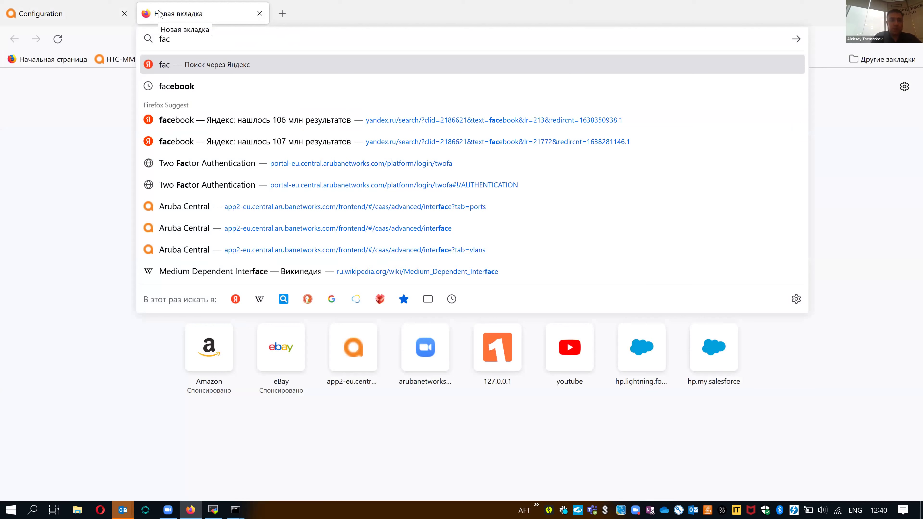
{"action": "key", "text": "Down"}
{"action": "key", "text": "Return"}
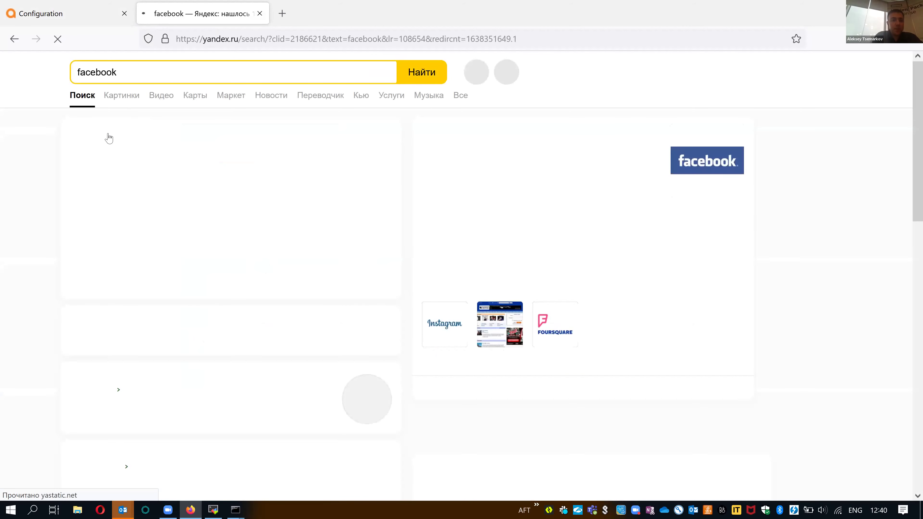
{"action": "key", "text": "ctrl+t"}
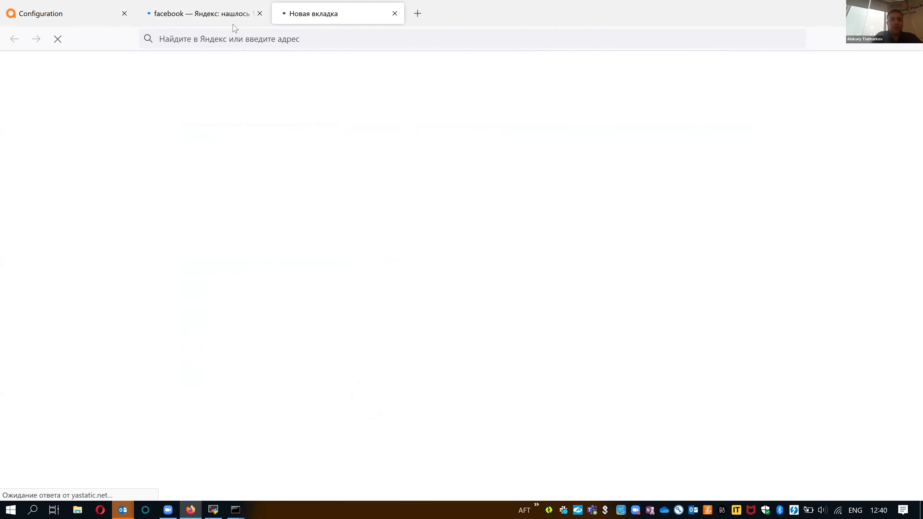
{"action": "left_click", "coordinate": [260, 13]}
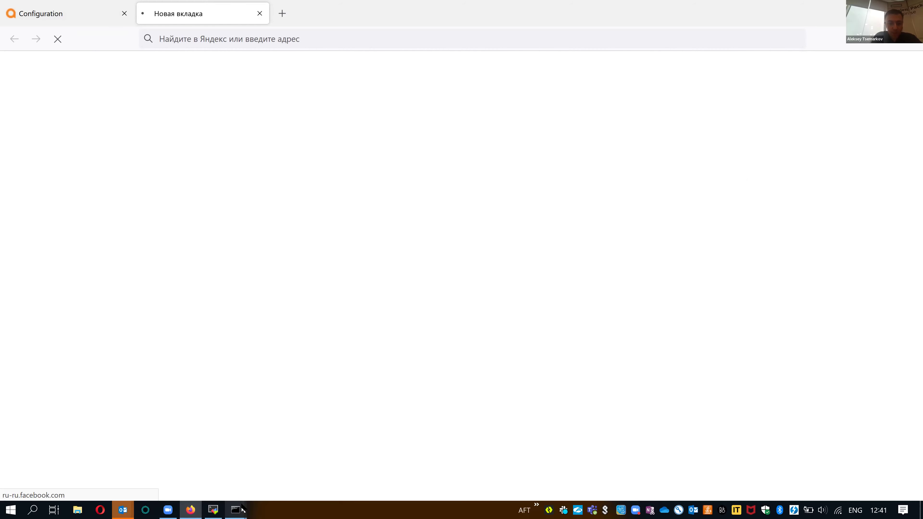
{"action": "key", "text": "alt+Tab"}
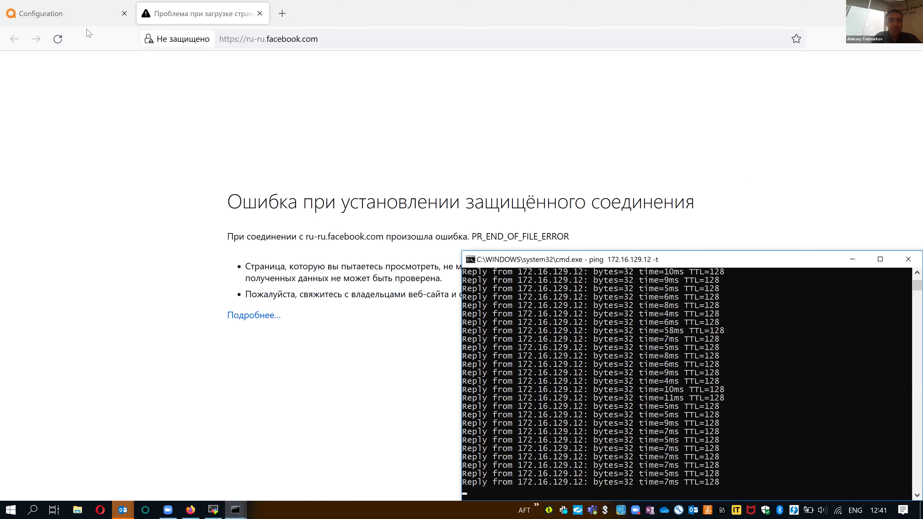
Return to the Group-1 role, switch it to the advanced view and examine the rules of its group-1 policy
{"action": "left_click", "coordinate": [72, 14]}
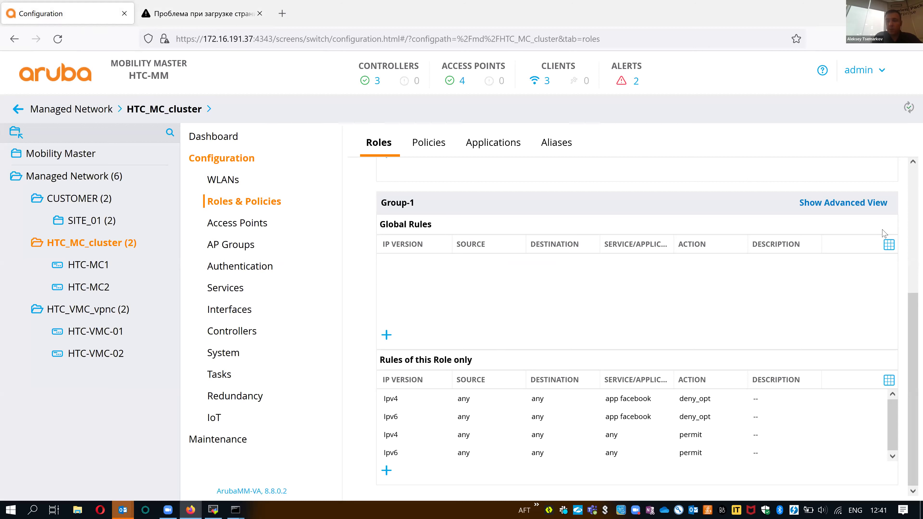
{"action": "left_click", "coordinate": [848, 206]}
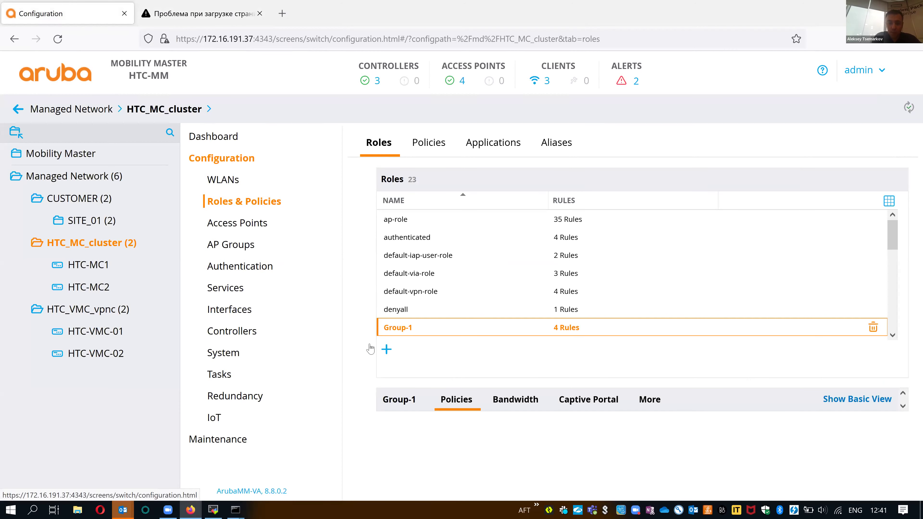
{"action": "scroll", "coordinate": [552, 374], "scroll_direction": "down", "scroll_amount": 2}
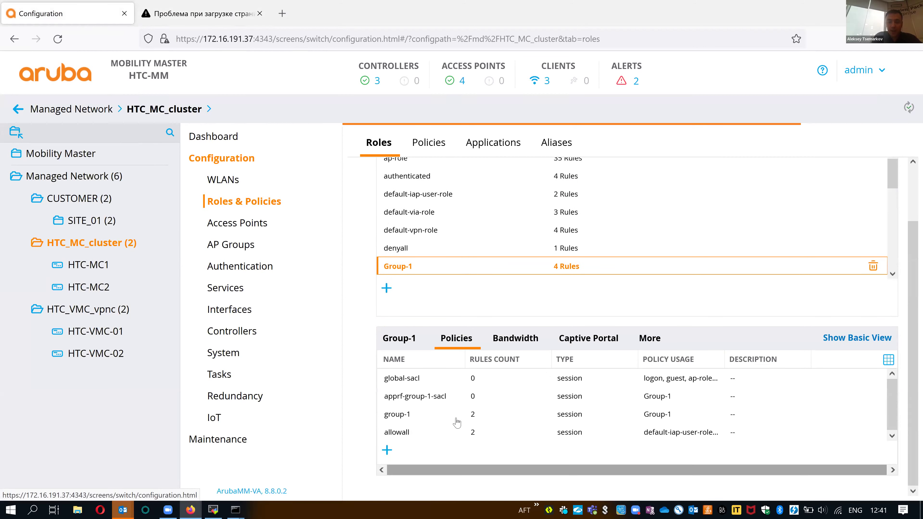
{"action": "left_click", "coordinate": [437, 422]}
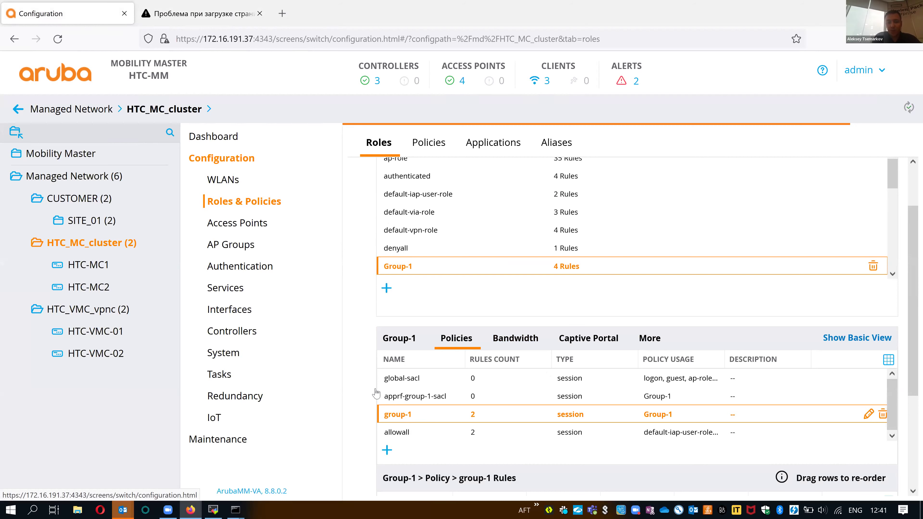
{"action": "scroll", "coordinate": [459, 405], "scroll_direction": "down", "scroll_amount": 2}
{"action": "scroll", "coordinate": [798, 354], "scroll_direction": "down", "scroll_amount": 2}
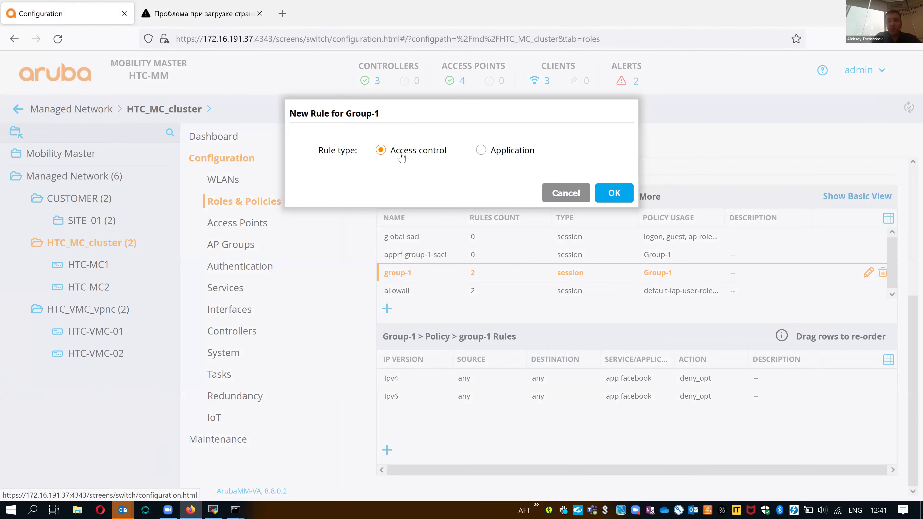
Start a new IPv4 access control rule in the group-1 policy with source user role Group-1 and destination user role Group-2
{"action": "left_click", "coordinate": [614, 192]}
{"action": "left_click", "coordinate": [552, 269]}
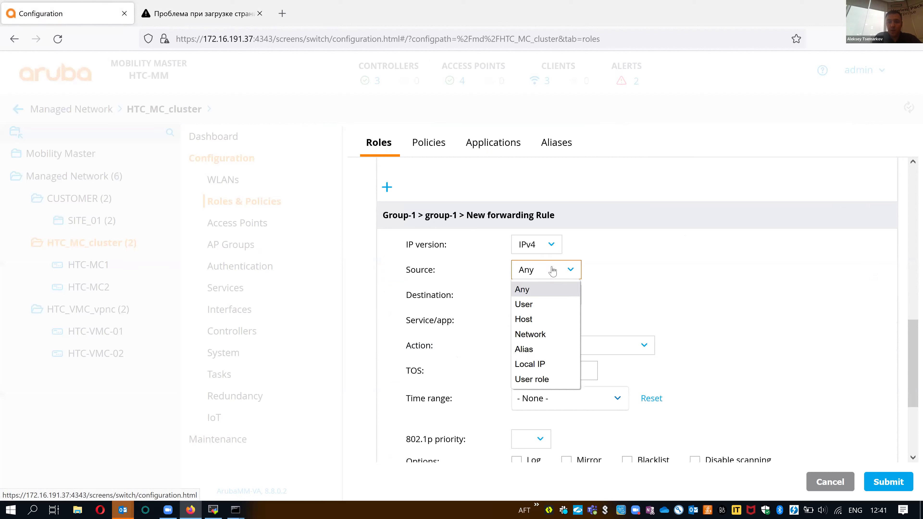
{"action": "left_click", "coordinate": [541, 379]}
{"action": "left_click", "coordinate": [544, 295]}
{"action": "left_click", "coordinate": [690, 296]}
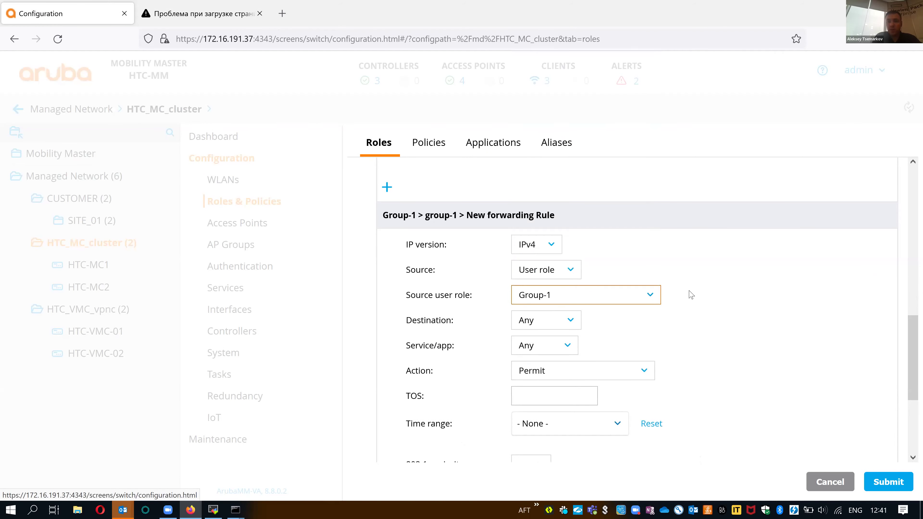
{"action": "left_click", "coordinate": [567, 320]}
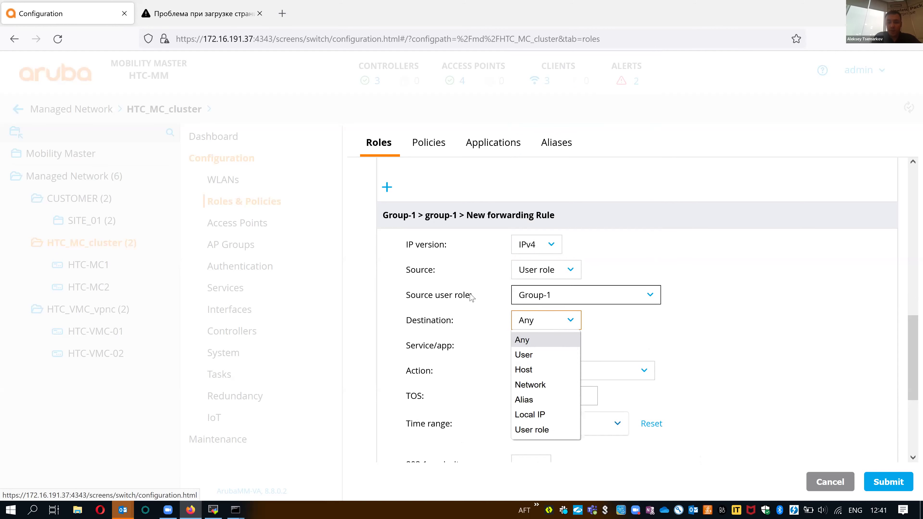
{"action": "left_click", "coordinate": [545, 430]}
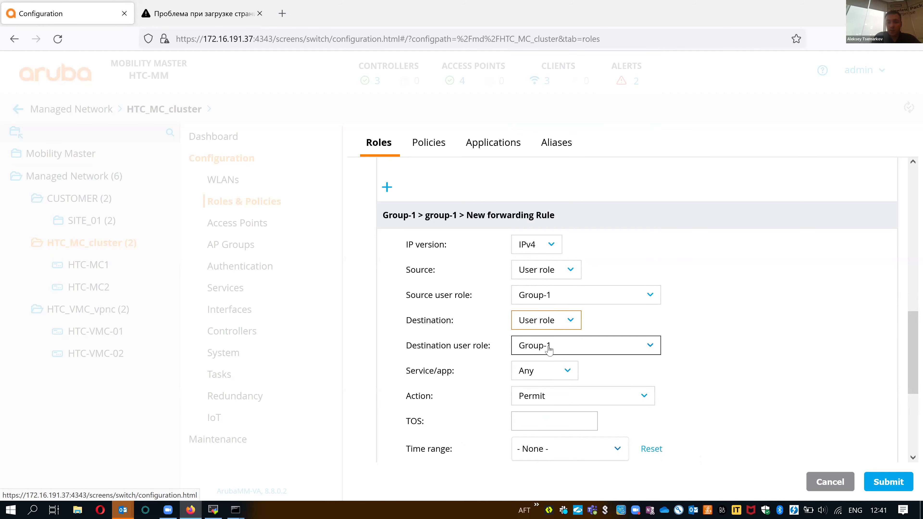
{"action": "left_click", "coordinate": [549, 349]}
{"action": "left_click", "coordinate": [545, 75]}
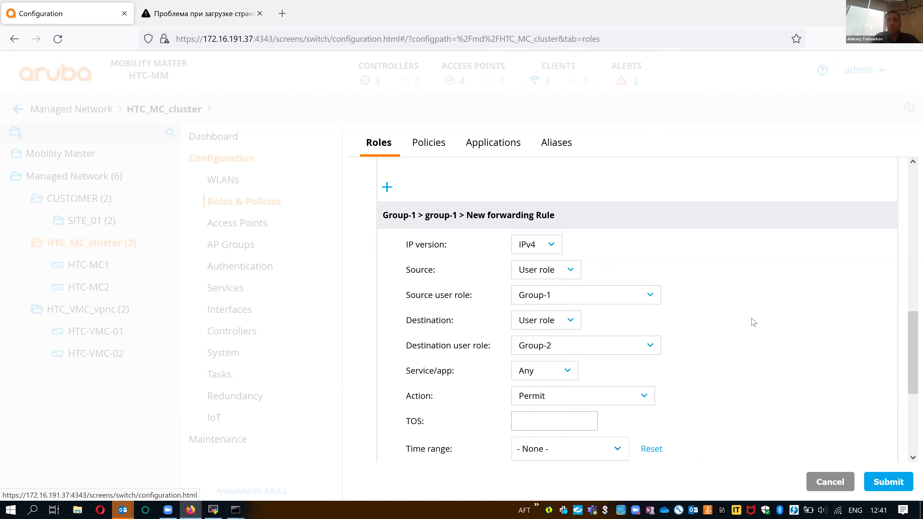
Set the new rule's action to Deny for any service and submit the rule
{"action": "scroll", "coordinate": [758, 327], "scroll_direction": "down", "scroll_amount": 2}
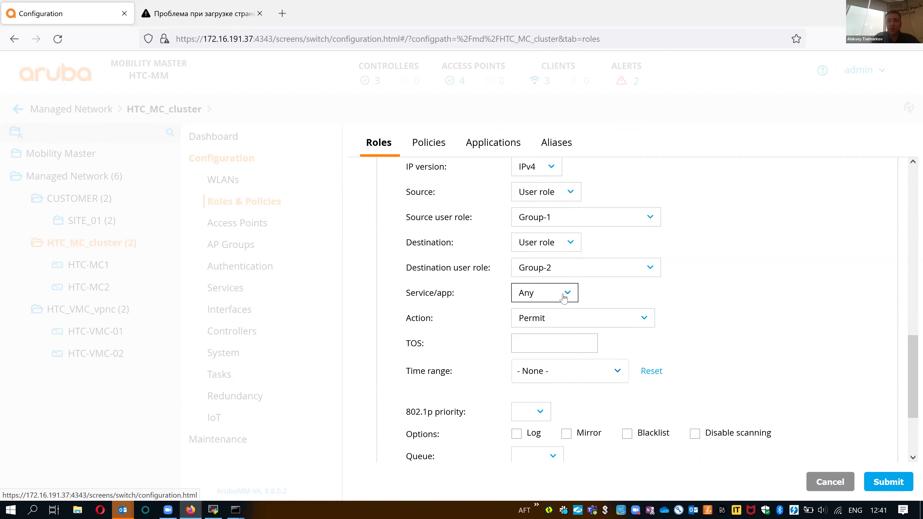
{"action": "left_click", "coordinate": [599, 323]}
{"action": "left_click", "coordinate": [575, 336]}
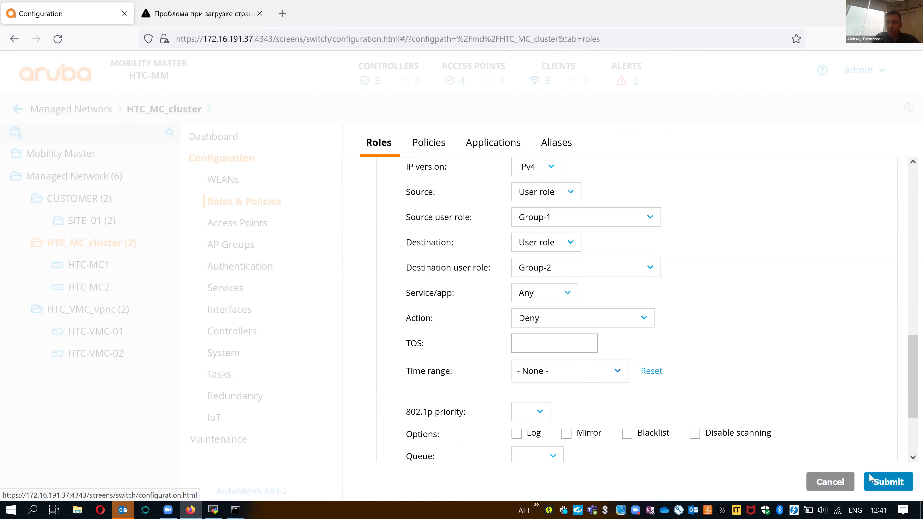
{"action": "scroll", "coordinate": [581, 353], "scroll_direction": "down", "scroll_amount": 2}
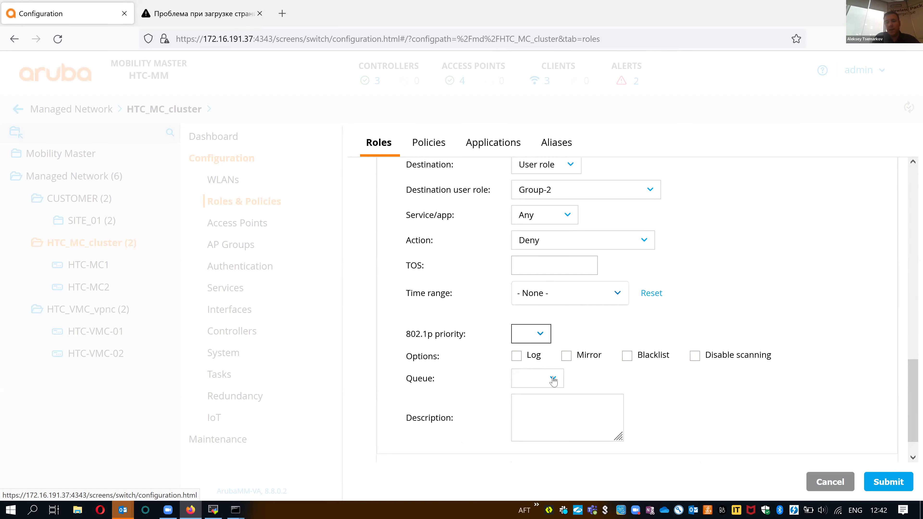
{"action": "left_click", "coordinate": [889, 482]}
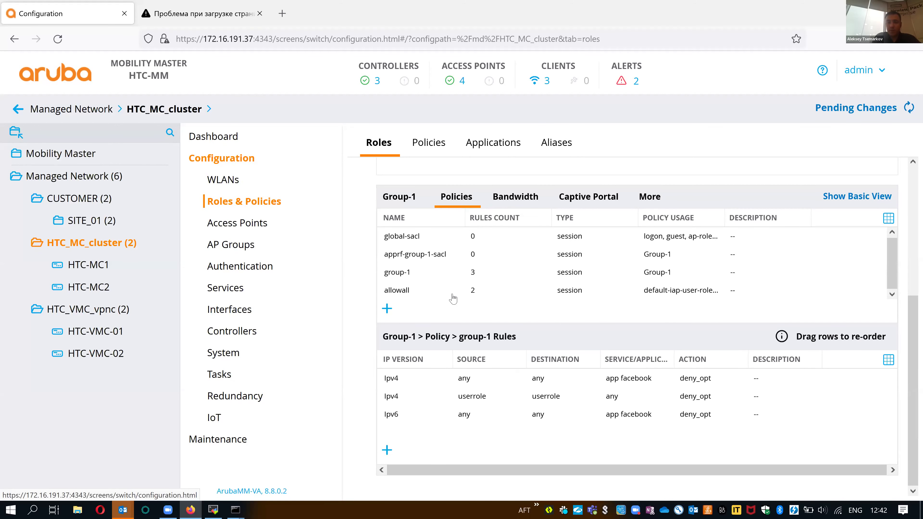
Review the pending changes for HTC_MC_cluster, deploy them to the controllers, and dismiss the deployment status
{"action": "left_click", "coordinate": [454, 274]}
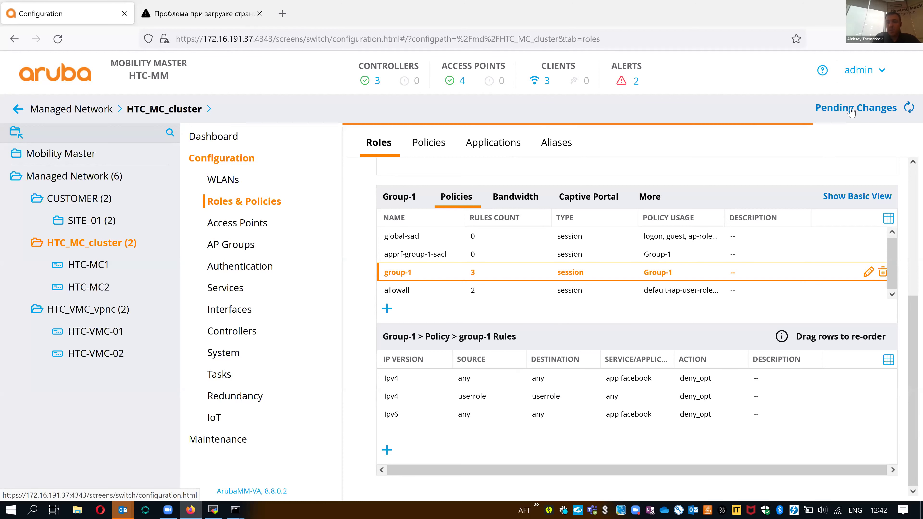
{"action": "left_click", "coordinate": [851, 112]}
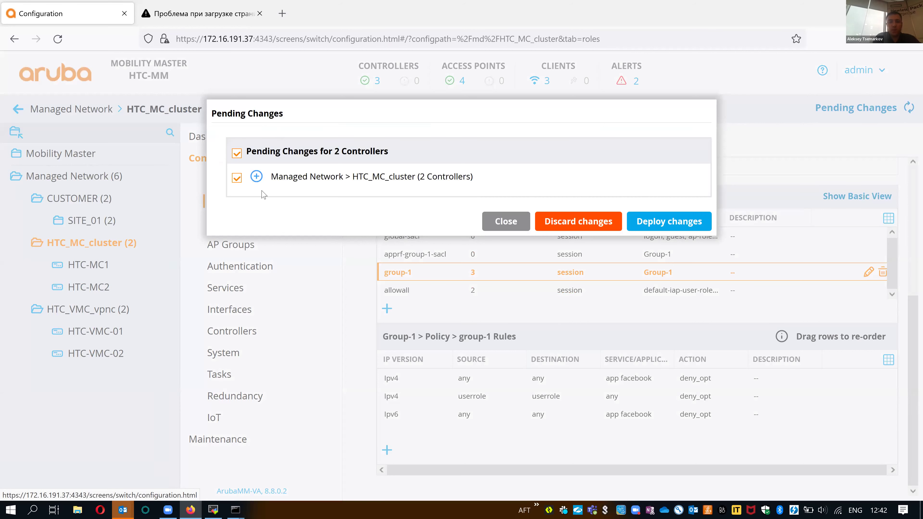
{"action": "left_click", "coordinate": [257, 178]}
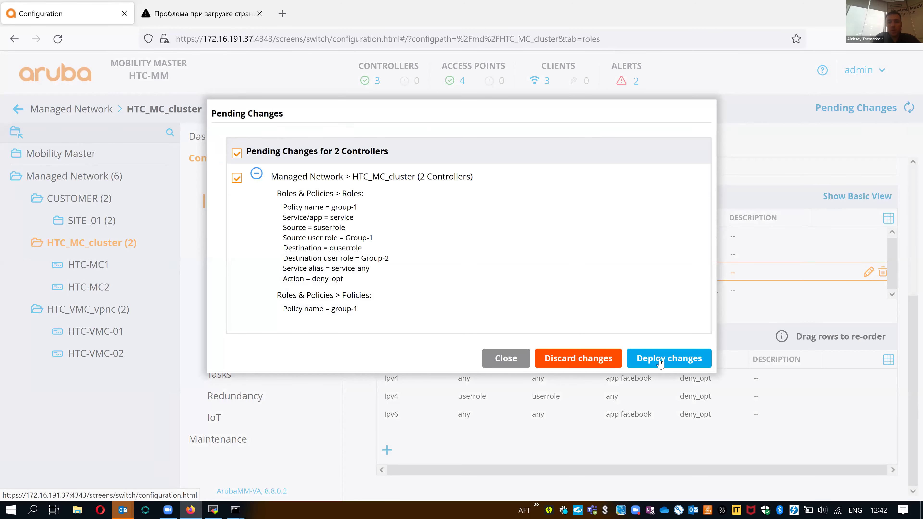
{"action": "left_click", "coordinate": [669, 360]}
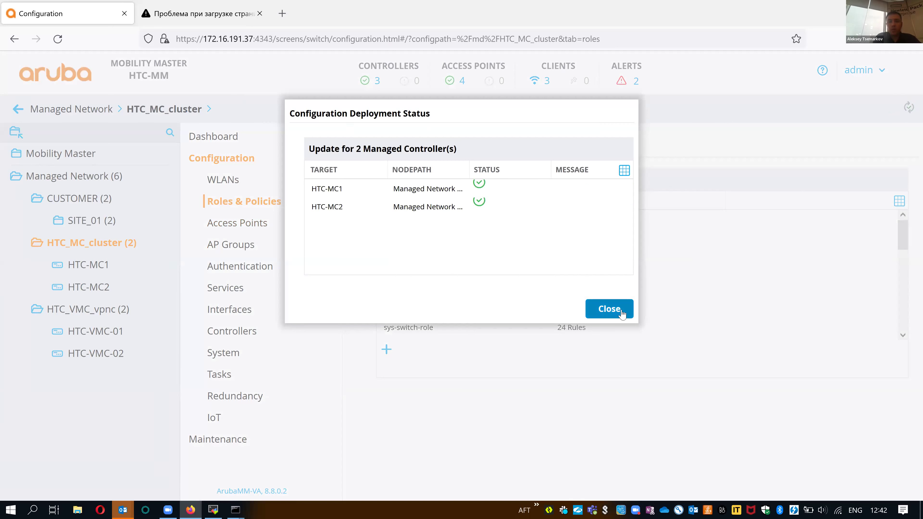
{"action": "left_click", "coordinate": [607, 310]}
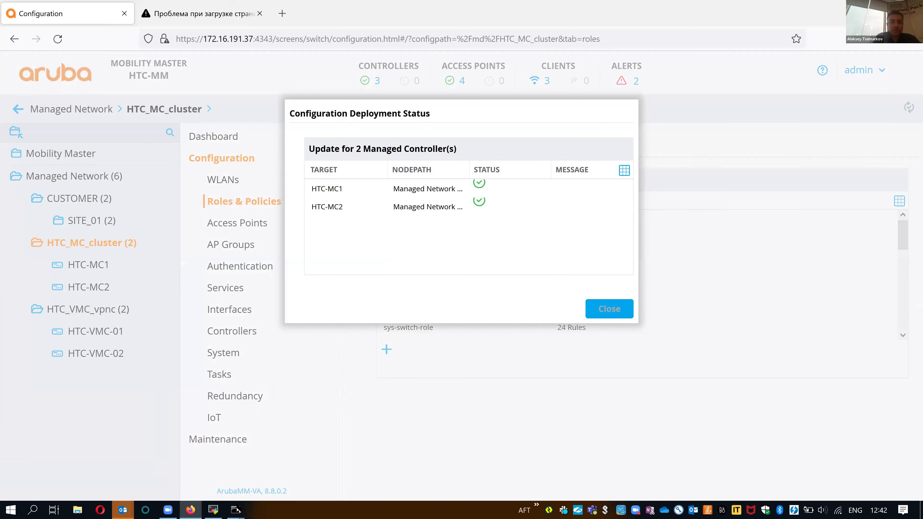
Check the running pings to 172.16.129.12 and 172.16.129.10 in the command prompt windows, and return to the roles page
{"action": "mouse_move", "coordinate": [241, 510]}
{"action": "left_click", "coordinate": [256, 472]}
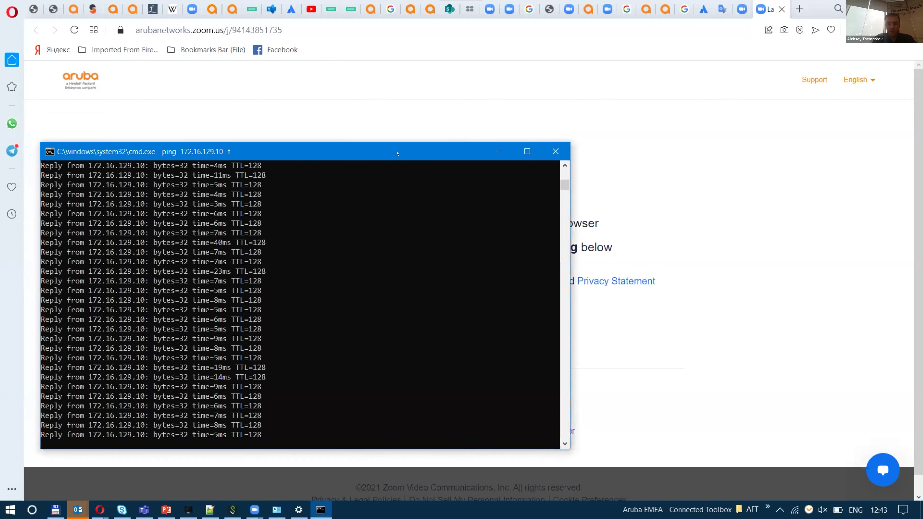
{"action": "left_click_drag", "start_coordinate": [397, 154], "coordinate": [459, 122]}
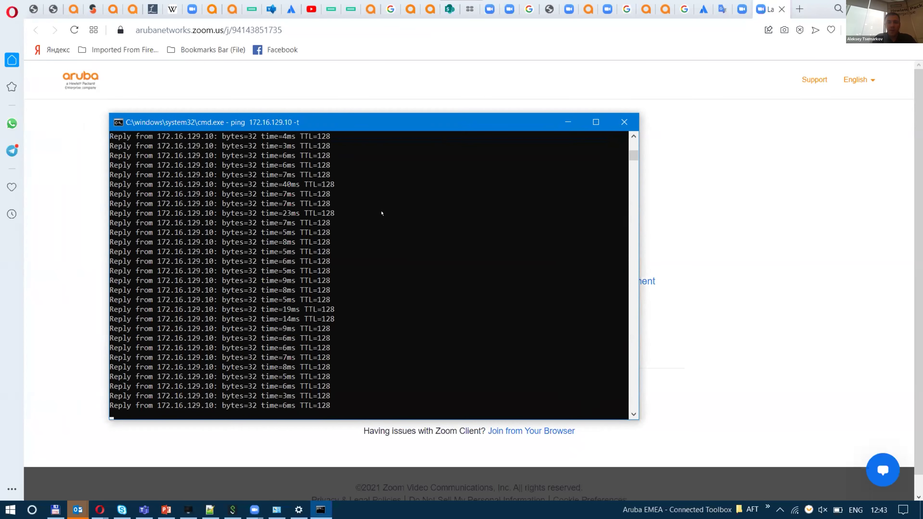
{"action": "left_click", "coordinate": [568, 122]}
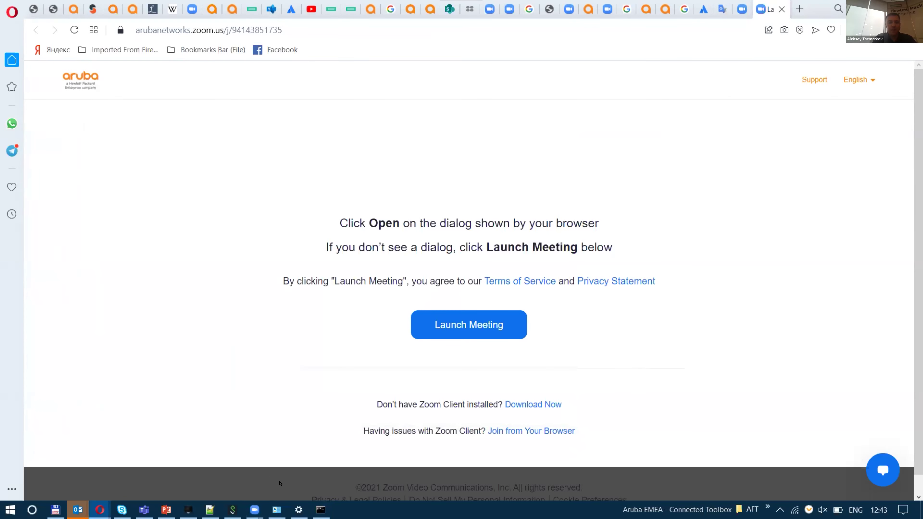
{"action": "left_click", "coordinate": [320, 510]}
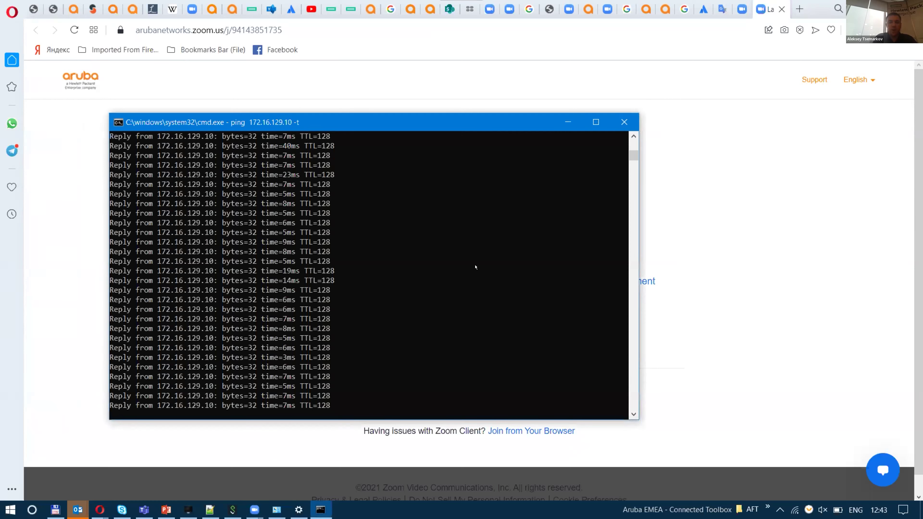
{"action": "mouse_move", "coordinate": [631, 154]}
{"action": "left_mouse_down"}
{"action": "mouse_move", "coordinate": [629, 143]}
{"action": "mouse_move", "coordinate": [628, 153]}
{"action": "left_mouse_up"}
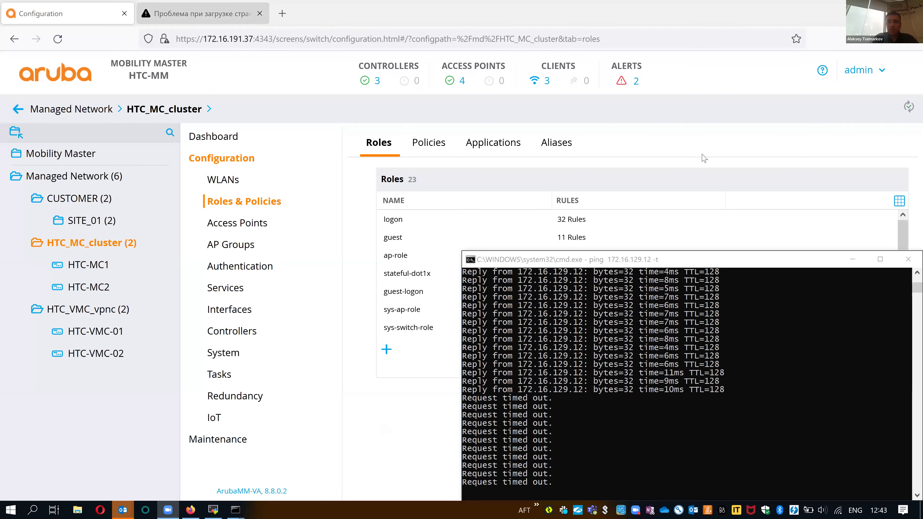
{"action": "left_click", "coordinate": [315, 314]}
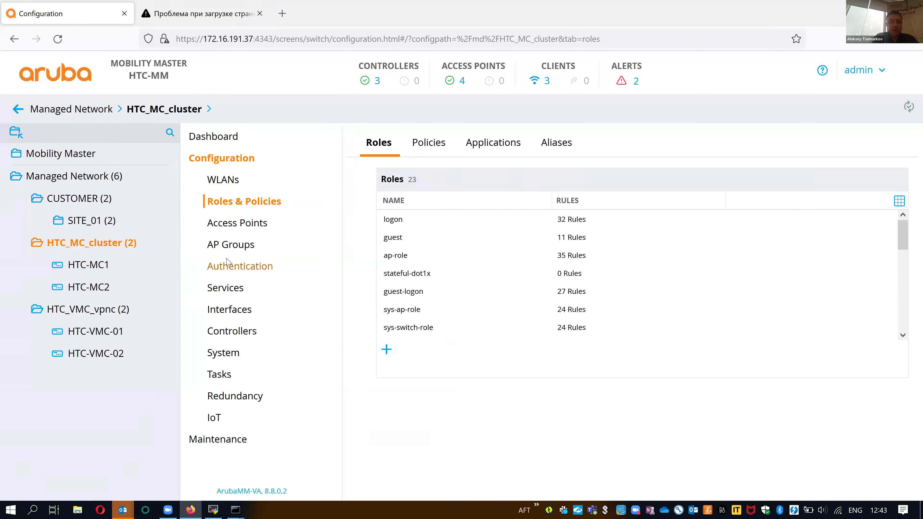
Show the services dashboard of Managed Network and examine the caller and call details of the wireless UCC call
{"action": "left_click", "coordinate": [83, 176]}
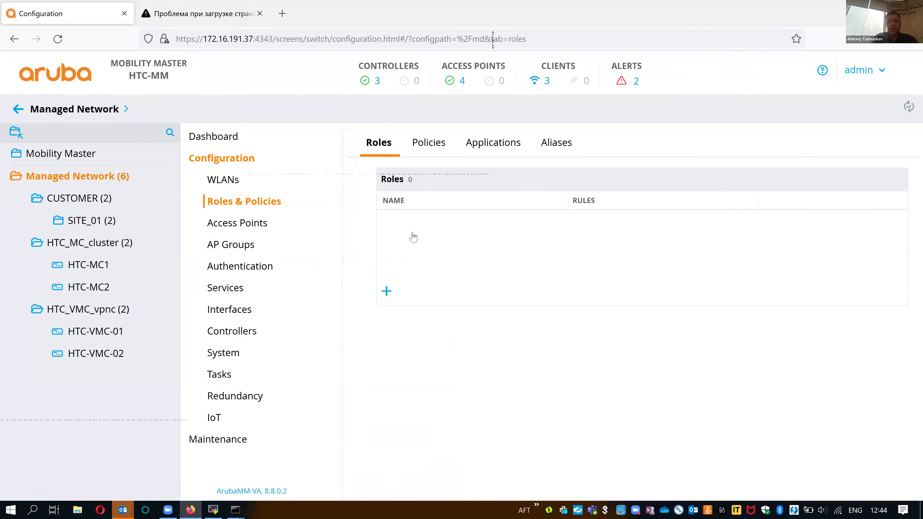
{"action": "left_click", "coordinate": [231, 143]}
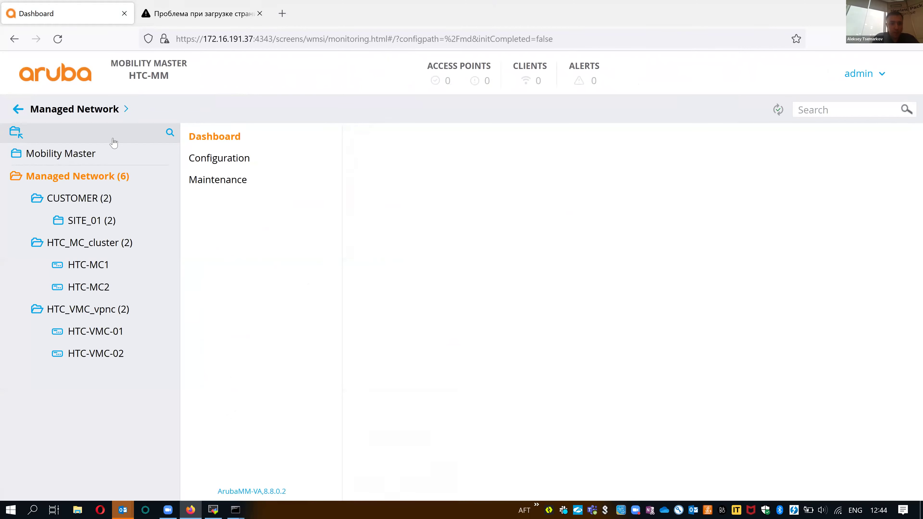
{"action": "left_click", "coordinate": [226, 244]}
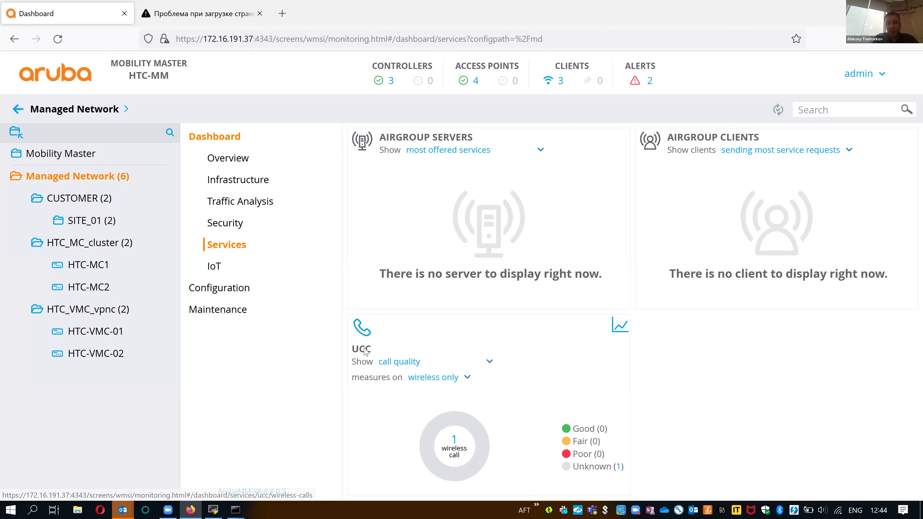
{"action": "left_click", "coordinate": [459, 442]}
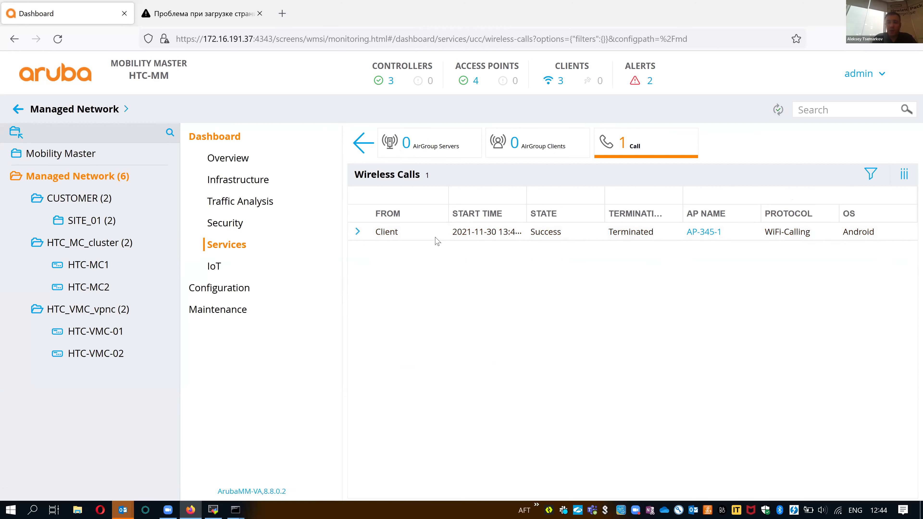
{"action": "left_click", "coordinate": [359, 234]}
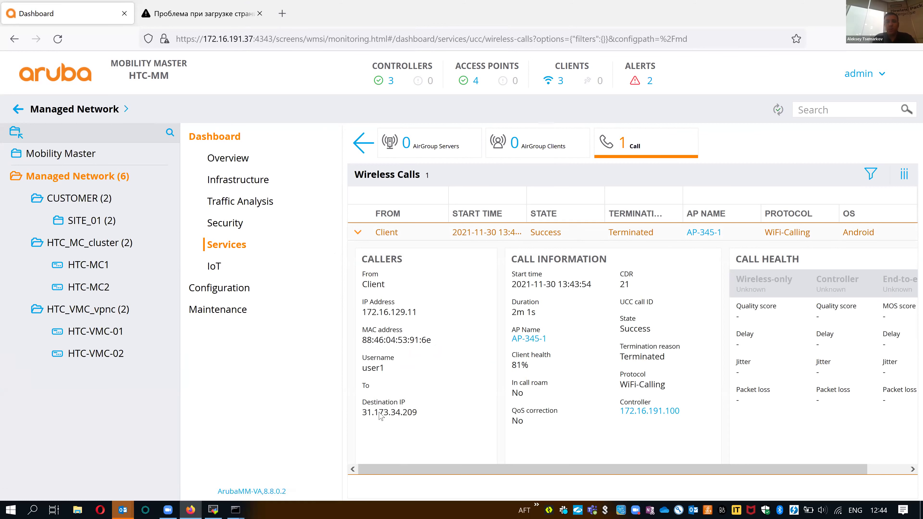
{"action": "mouse_move", "coordinate": [364, 416]}
{"action": "left_mouse_down"}
{"action": "mouse_move", "coordinate": [424, 419]}
{"action": "mouse_move", "coordinate": [360, 414]}
{"action": "left_mouse_up"}
{"action": "left_click", "coordinate": [406, 437]}
List the IoT devices sorted by battery level, examine the details of beacon 20:c3:8f:f1:c5:e1, and view the IoT transport streams
{"action": "left_click", "coordinate": [217, 273]}
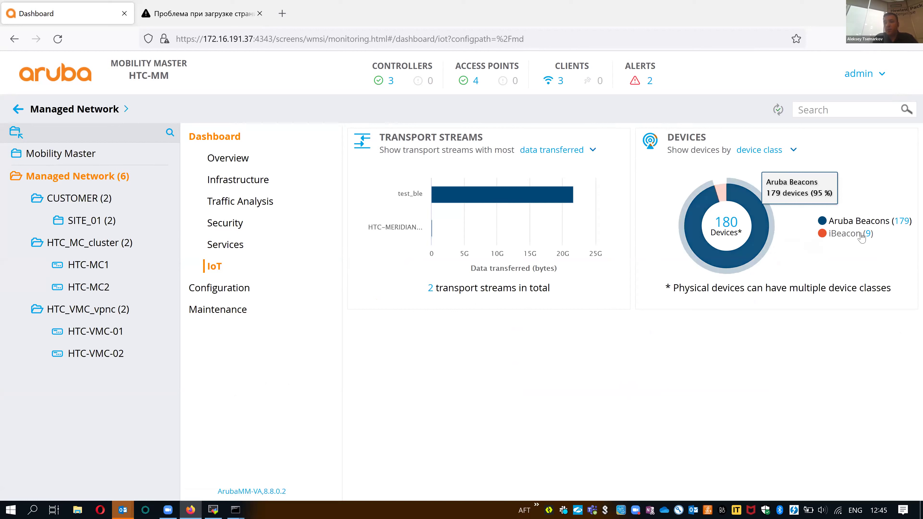
{"action": "left_click", "coordinate": [650, 142]}
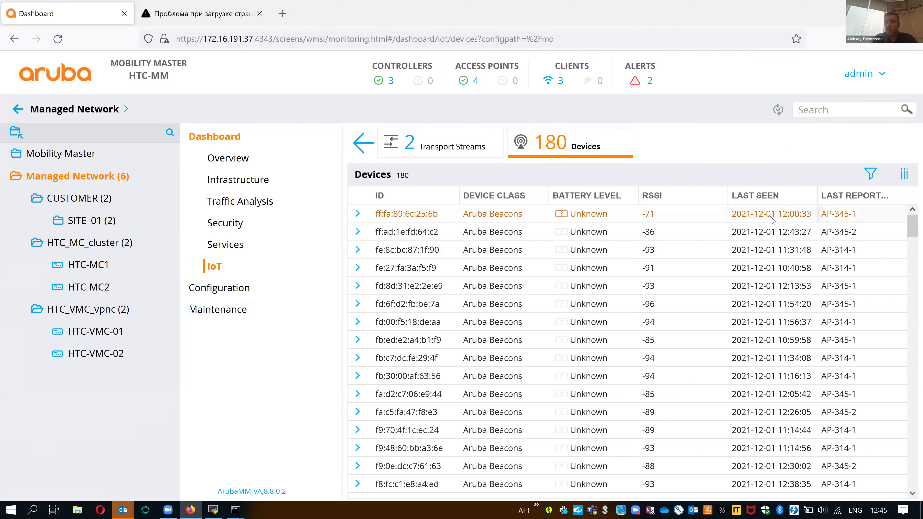
{"action": "scroll", "coordinate": [545, 269], "scroll_direction": "down", "scroll_amount": 3}
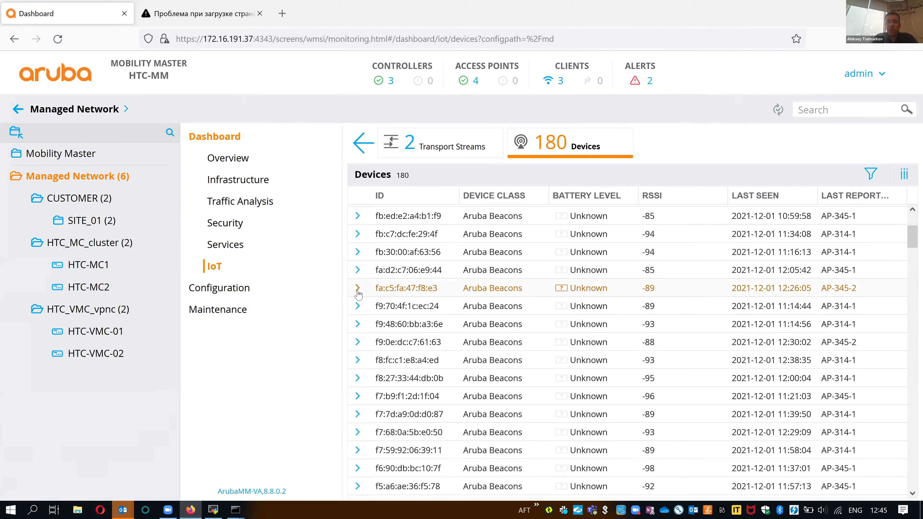
{"action": "left_click", "coordinate": [358, 290]}
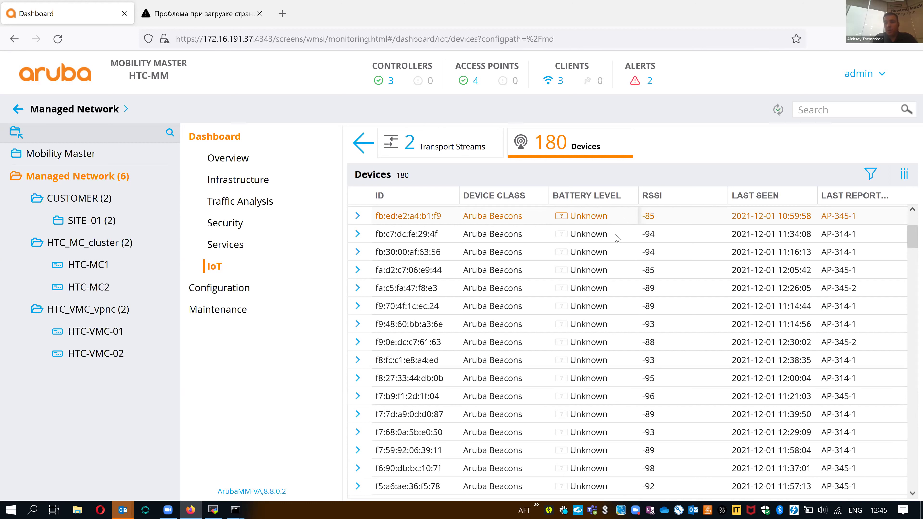
{"action": "left_click", "coordinate": [586, 198]}
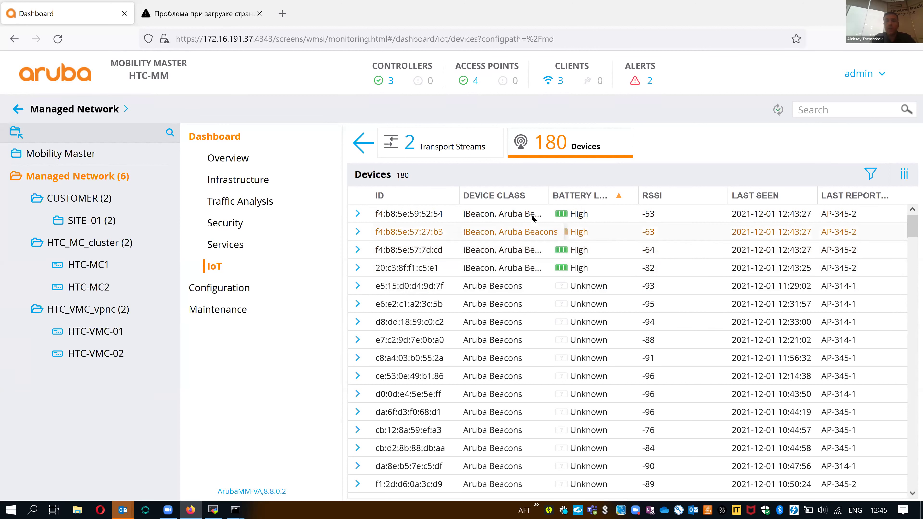
{"action": "left_click", "coordinate": [358, 268]}
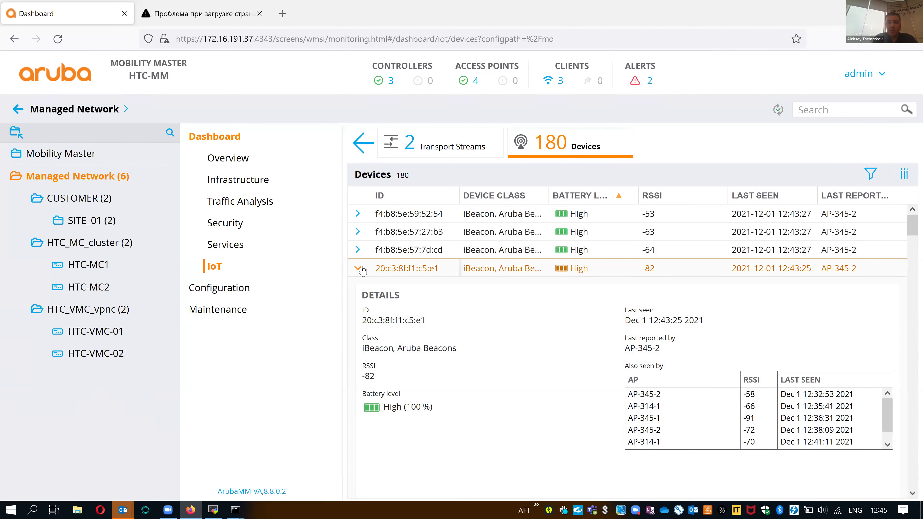
{"action": "left_click", "coordinate": [429, 148]}
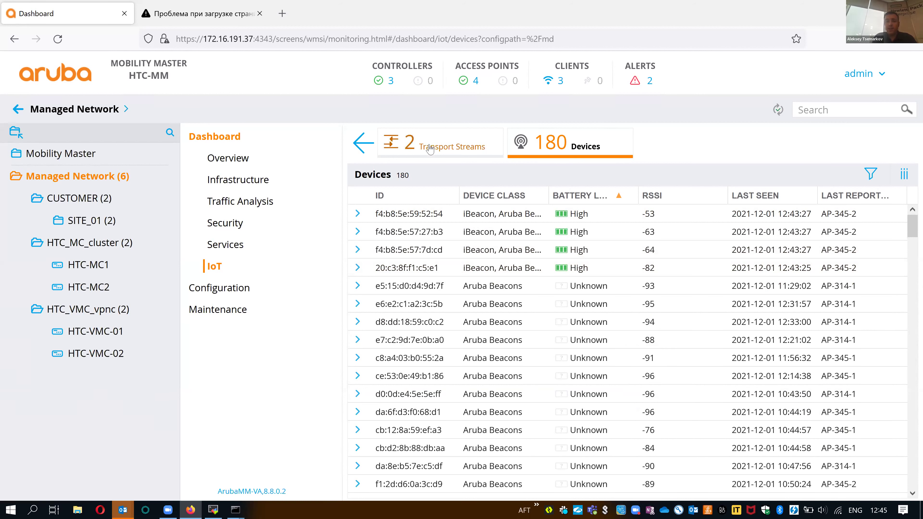
{"action": "left_click", "coordinate": [430, 149]}
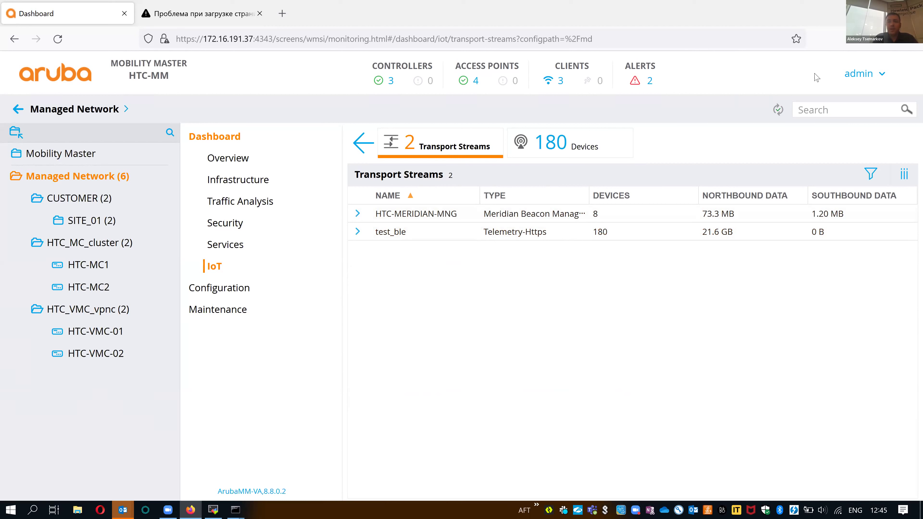
Switch to the MobaXterm Linux-server session, run python3 wss-tornado/websocket-server2.py to receive the IoT telemetry, and stop the script
{"action": "key", "text": "alt+Tab"}
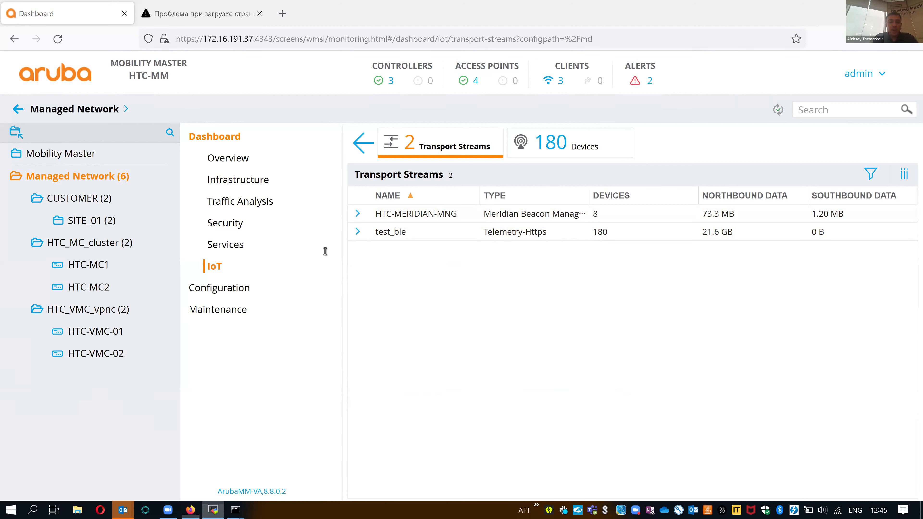
{"action": "key", "text": "Return"}
{"action": "key", "text": "Return"}
{"action": "key", "text": "Return"}
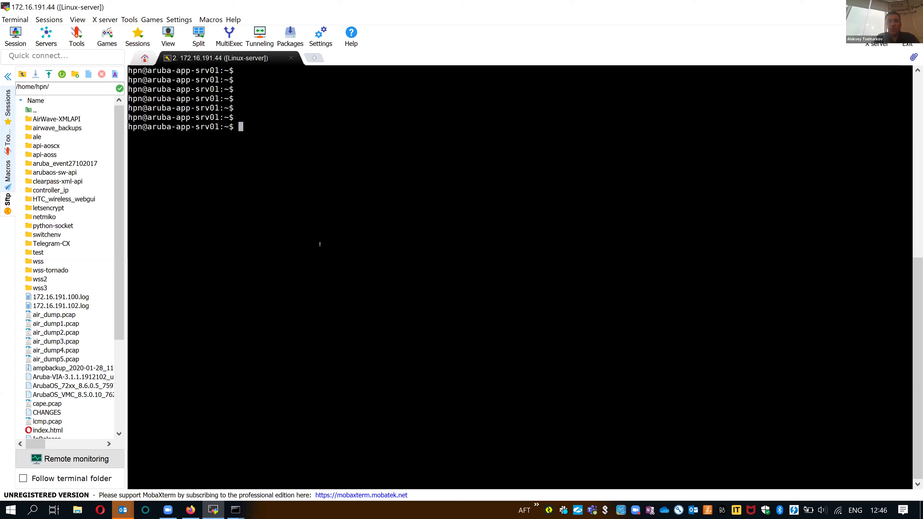
{"action": "key", "text": "Up"}
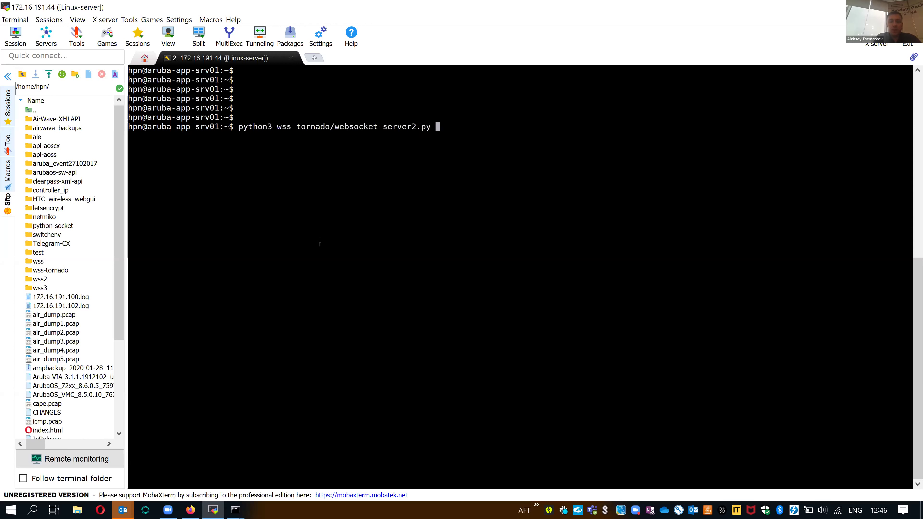
{"action": "key", "text": "Return"}
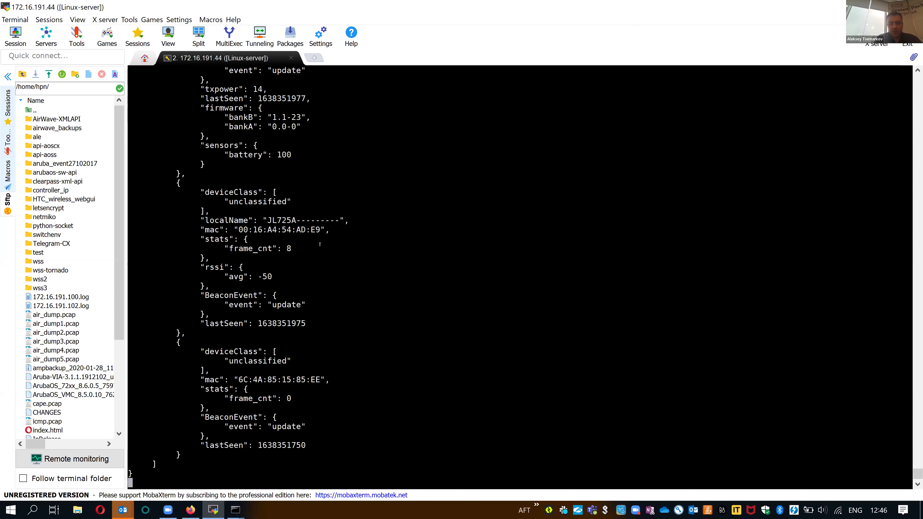
{"action": "key", "text": "ctrl+c"}
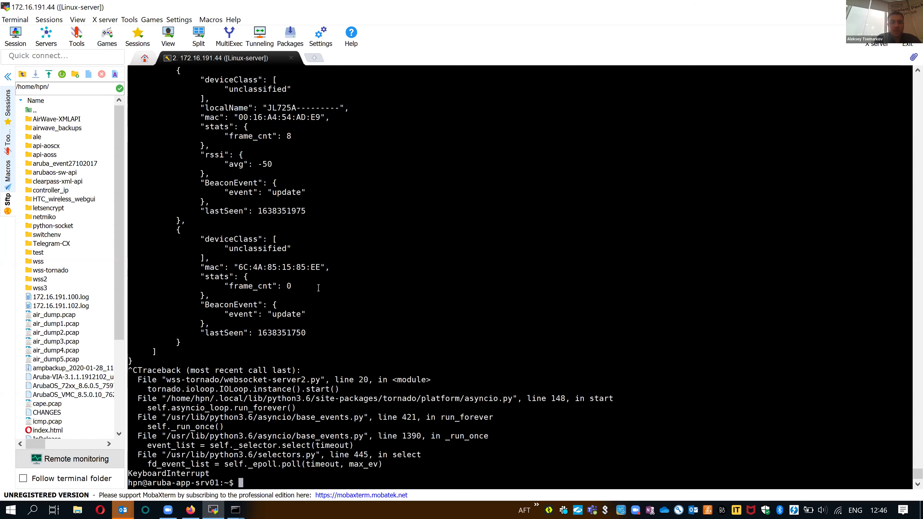
Examine the device class, model, vendor and stats of beacon 20:C3:8F:F1:C5:E1 in the telemetry output
{"action": "scroll", "coordinate": [319, 288], "scroll_direction": "up", "scroll_amount": 10}
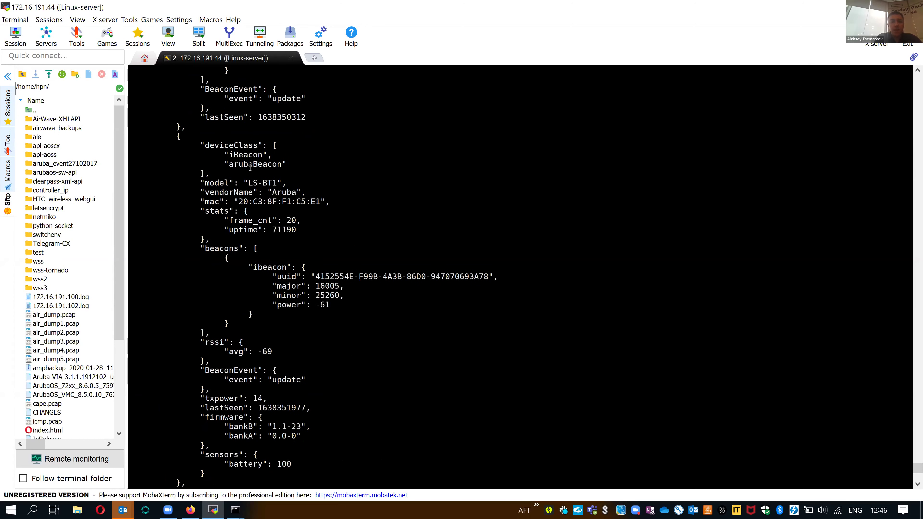
{"action": "left_click_drag", "start_coordinate": [249, 183], "coordinate": [286, 182]}
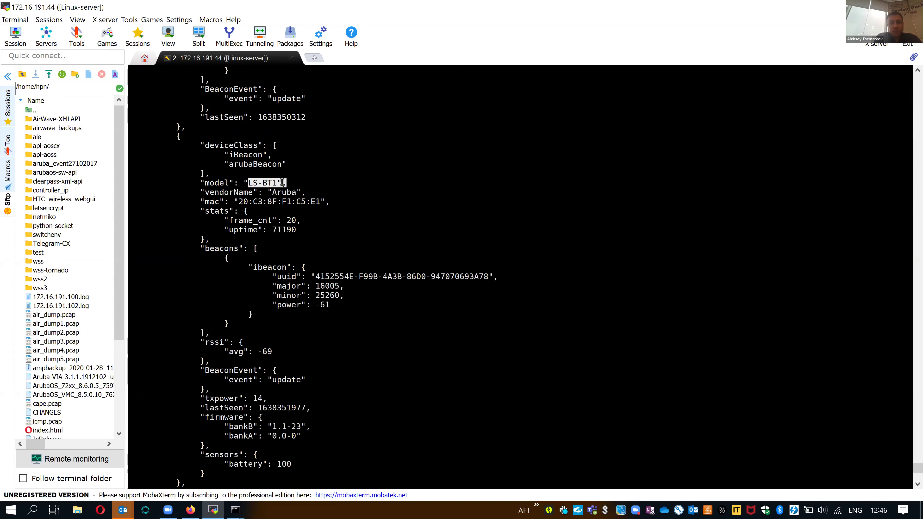
{"action": "left_click", "coordinate": [250, 141]}
{"action": "left_click_drag", "start_coordinate": [251, 141], "coordinate": [264, 165]}
{"action": "left_click", "coordinate": [255, 187]}
{"action": "left_click_drag", "start_coordinate": [301, 197], "coordinate": [225, 220]}
{"action": "left_click", "coordinate": [265, 228]}
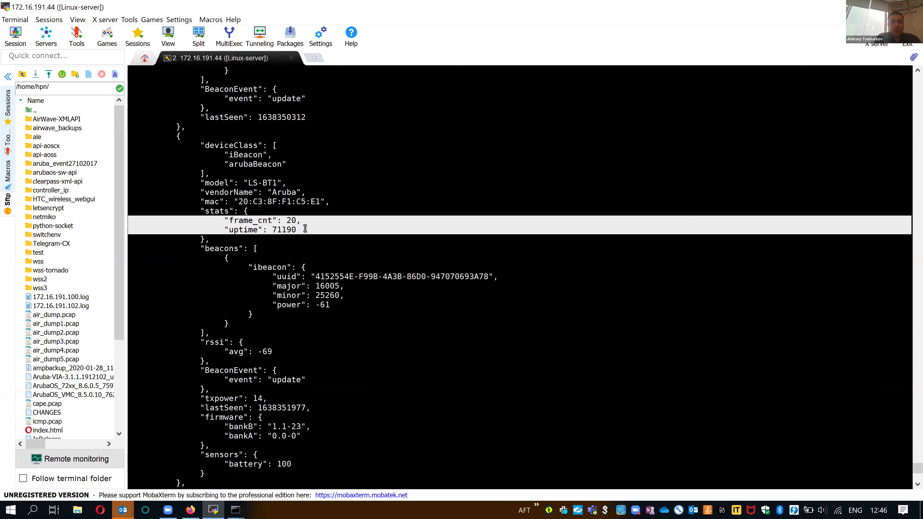
Examine the beacon's iBeacon data and average RSSI, and look through the entries of the other IoT devices in the output
{"action": "left_click", "coordinate": [303, 279]}
{"action": "left_click_drag", "start_coordinate": [248, 267], "coordinate": [196, 248]}
{"action": "left_click", "coordinate": [342, 306]}
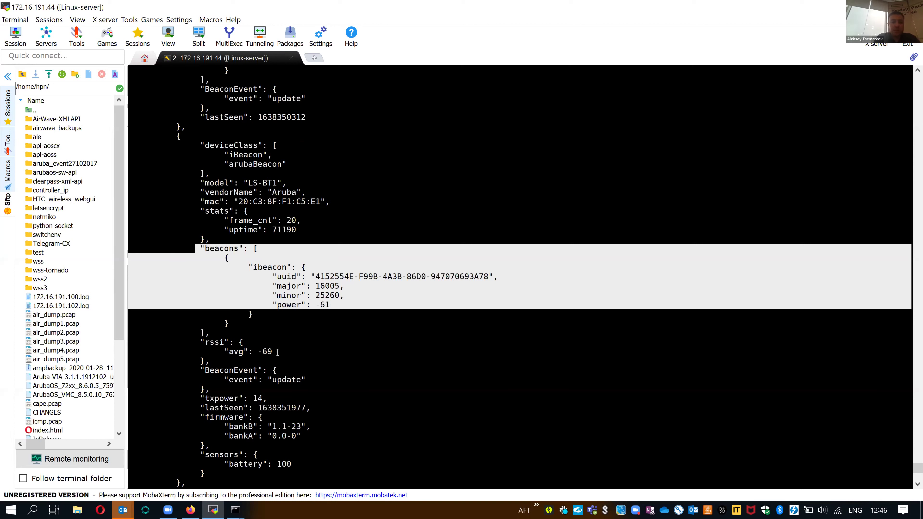
{"action": "left_click_drag", "start_coordinate": [277, 352], "coordinate": [202, 342]}
{"action": "left_click", "coordinate": [214, 343]}
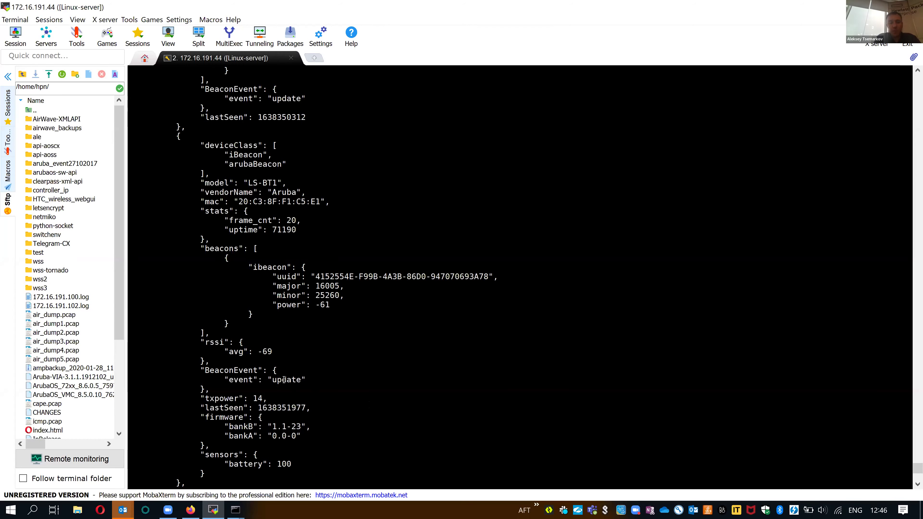
{"action": "scroll", "coordinate": [315, 415], "scroll_direction": "up", "scroll_amount": 9}
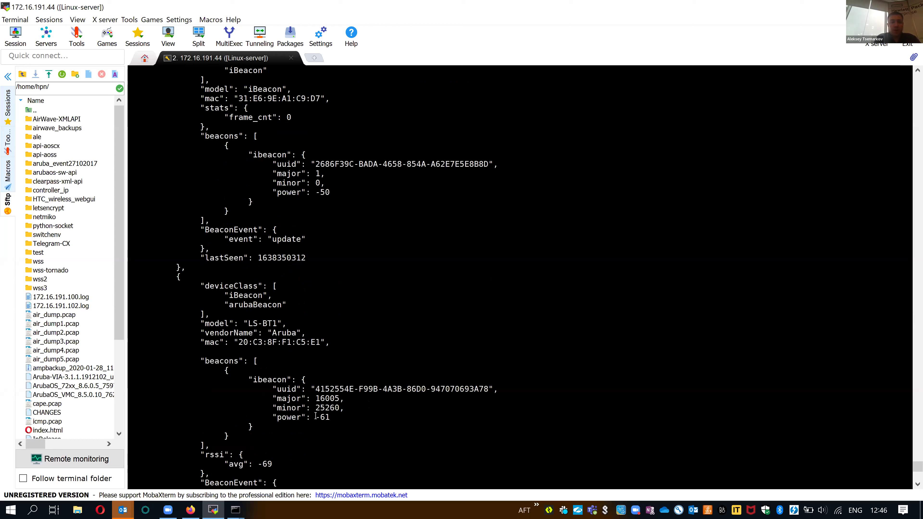
{"action": "scroll", "coordinate": [315, 415], "scroll_direction": "up", "scroll_amount": 20}
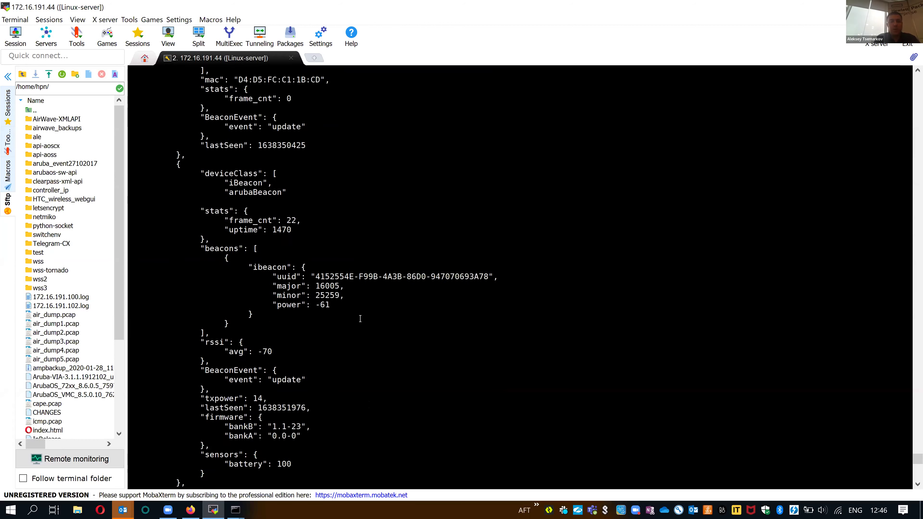
{"action": "scroll", "coordinate": [416, 309], "scroll_direction": "up", "scroll_amount": 11}
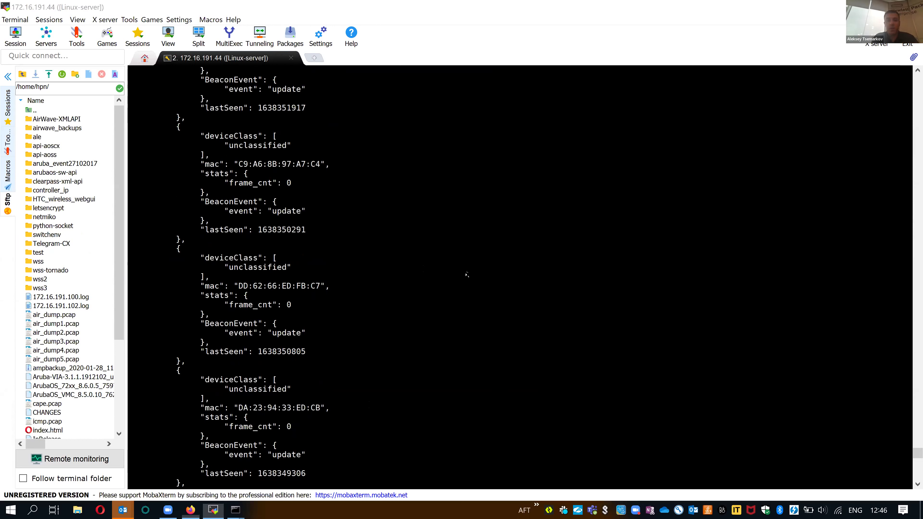
Switch back to the Mobility Master dashboard in the browser and list the wireless clients of Managed Network
{"action": "key", "text": "alt+Tab"}
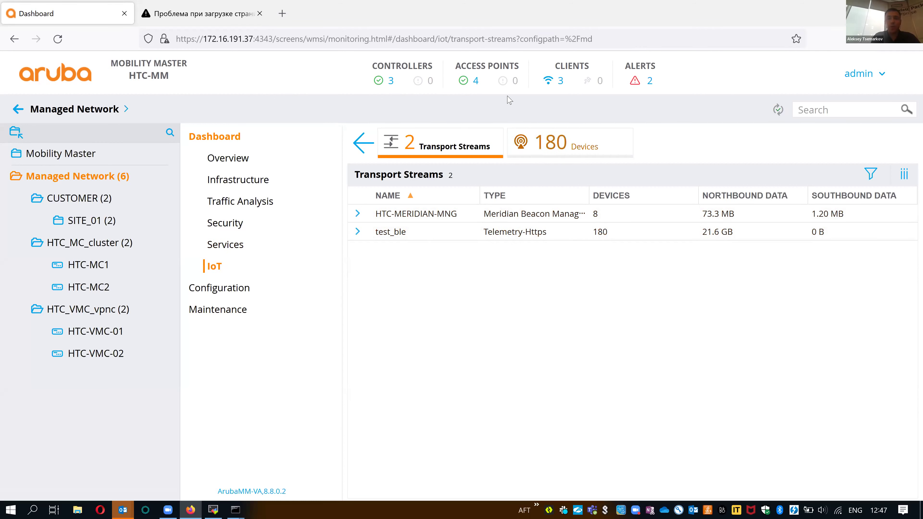
{"action": "left_click", "coordinate": [228, 158]}
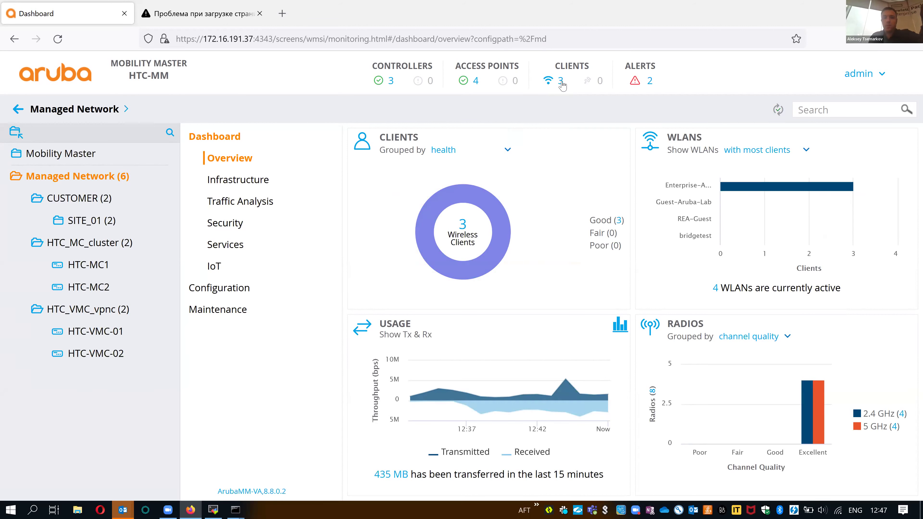
{"action": "left_click", "coordinate": [561, 81]}
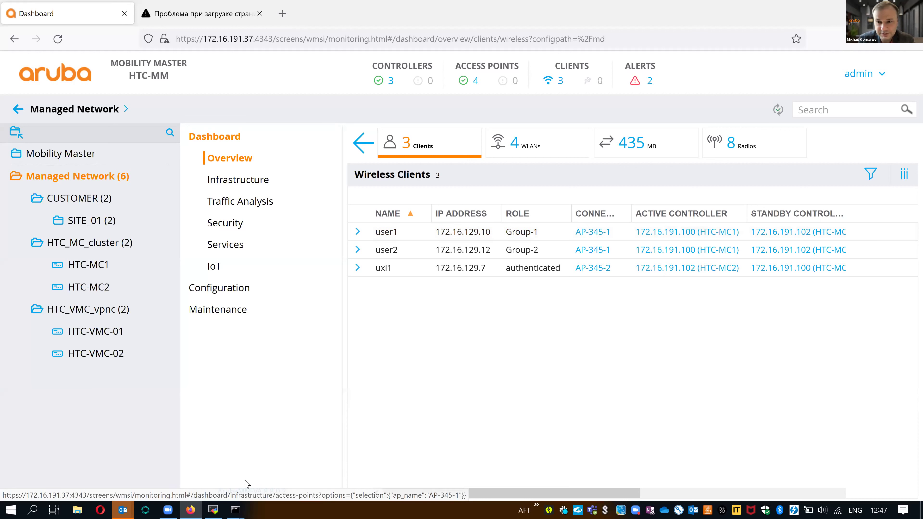
Start a continuous ping to 8.8.8.8 in the first command prompt window
{"action": "mouse_move", "coordinate": [240, 506]}
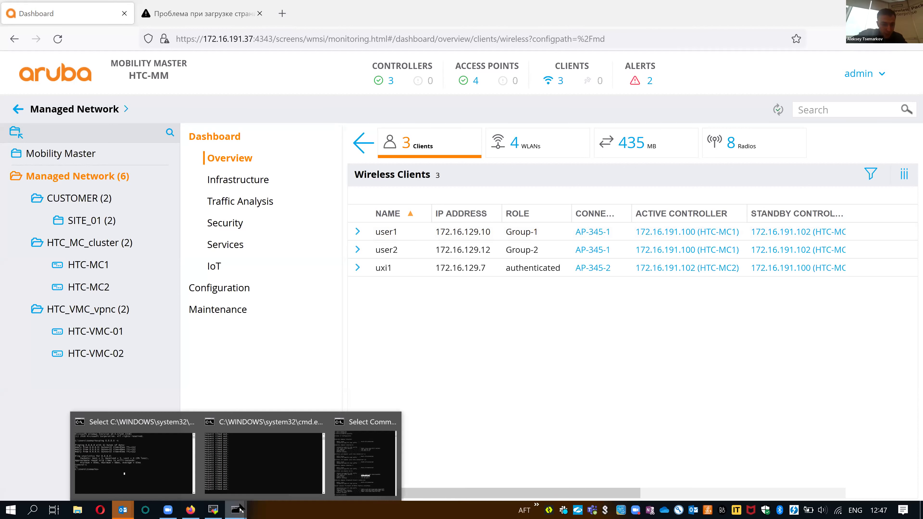
{"action": "left_click", "coordinate": [96, 464]}
{"action": "key", "text": "Up"}
{"action": "key", "text": "Return"}
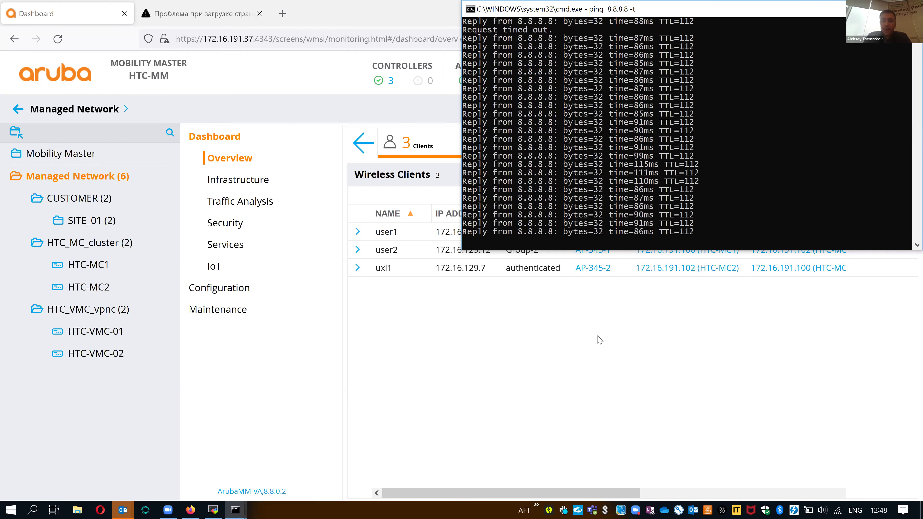
Return to the dashboard, reload the wireless clients list, and check each client's connected access point, controllers, health, band and SNR
{"action": "key", "text": "alt+Tab"}
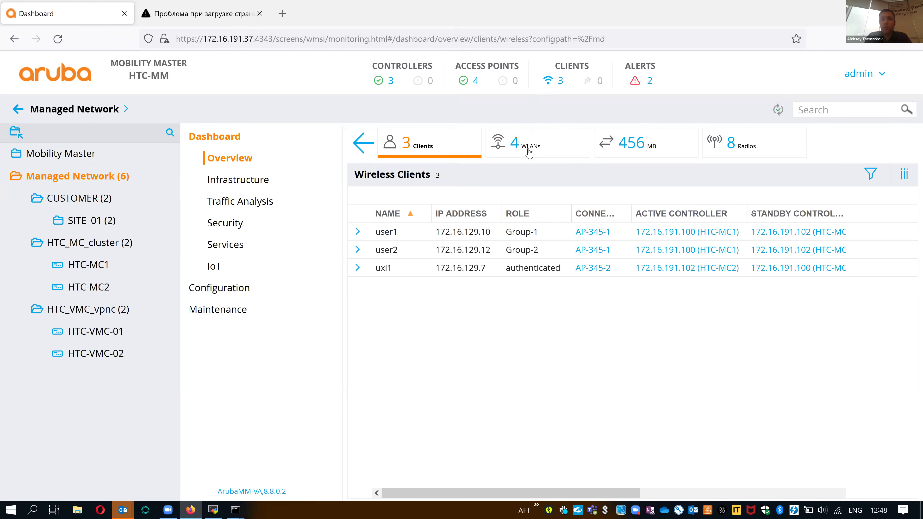
{"action": "left_click", "coordinate": [248, 179]}
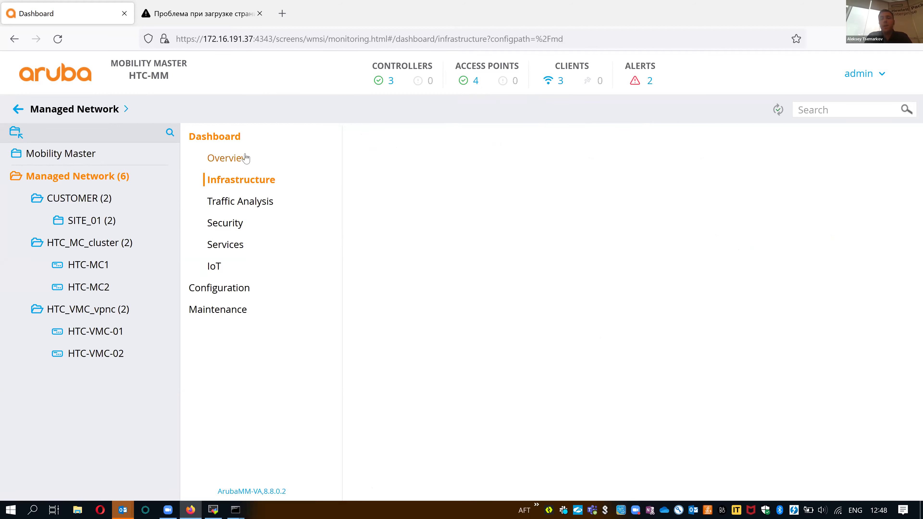
{"action": "left_click", "coordinate": [234, 163]}
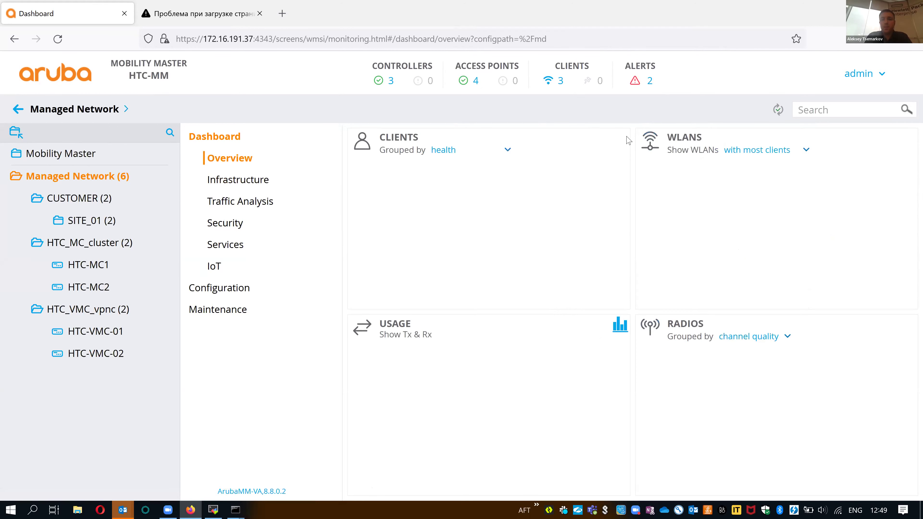
{"action": "left_click", "coordinate": [558, 81]}
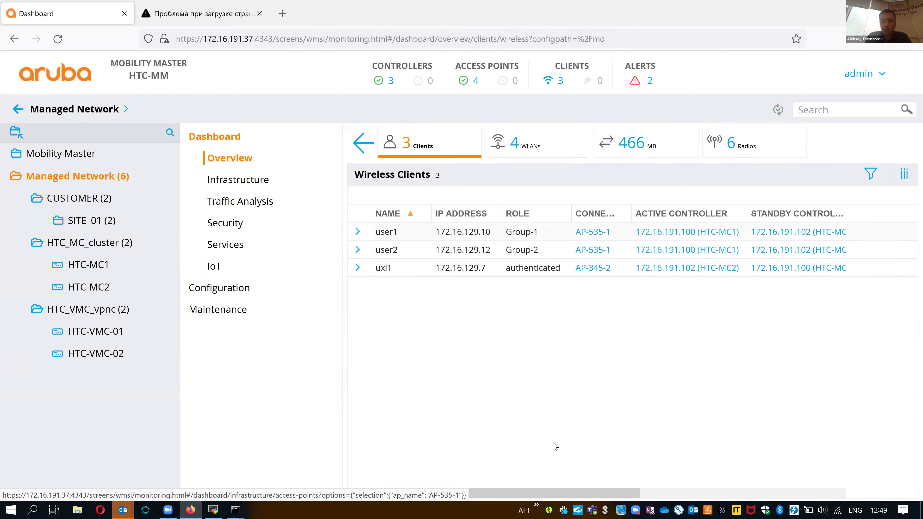
{"action": "left_click_drag", "start_coordinate": [516, 493], "coordinate": [636, 494]}
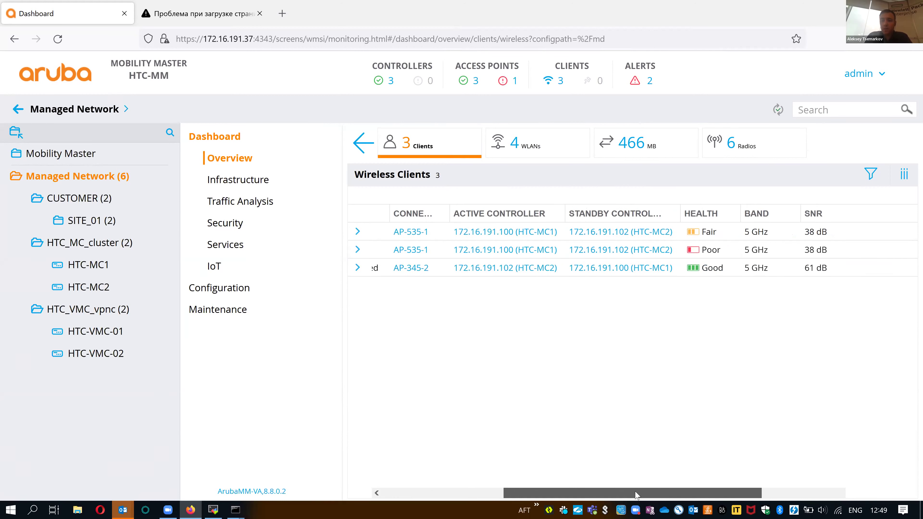
{"action": "mouse_move", "coordinate": [688, 252]}
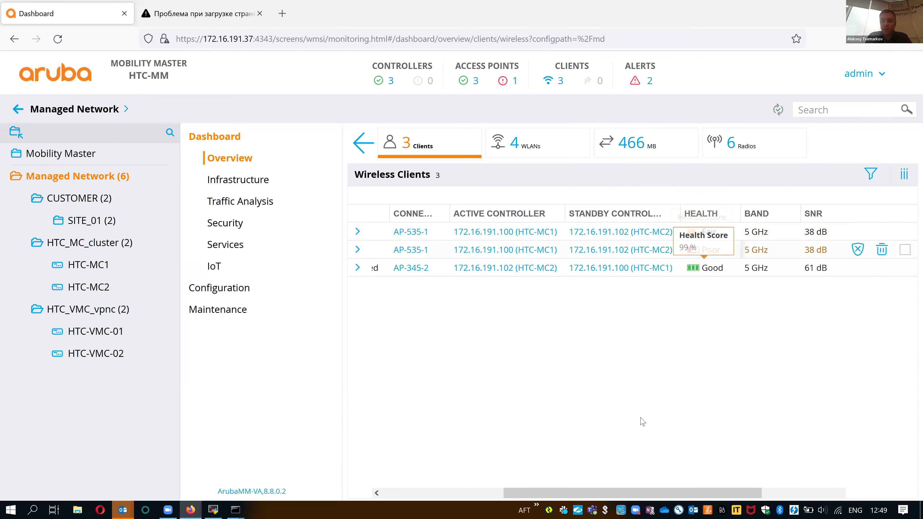
{"action": "left_click_drag", "start_coordinate": [578, 491], "coordinate": [657, 493]}
{"action": "left_click", "coordinate": [529, 493]}
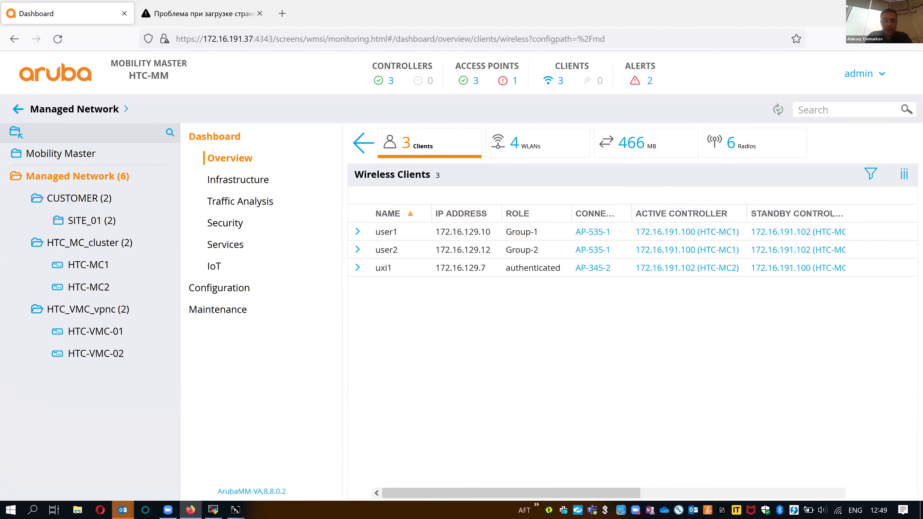
Stop the ping to 172.16.129.12 in the other command prompt window and start a continuous ping to 172.16.191.100
{"action": "mouse_move", "coordinate": [236, 509]}
{"action": "left_click", "coordinate": [287, 473]}
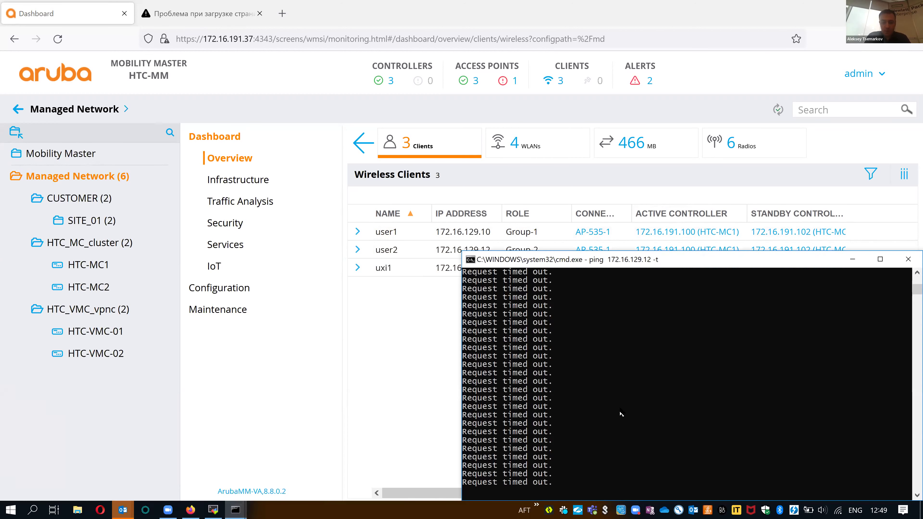
{"action": "key", "text": "ctrl+c"}
{"action": "key", "text": "Up"}
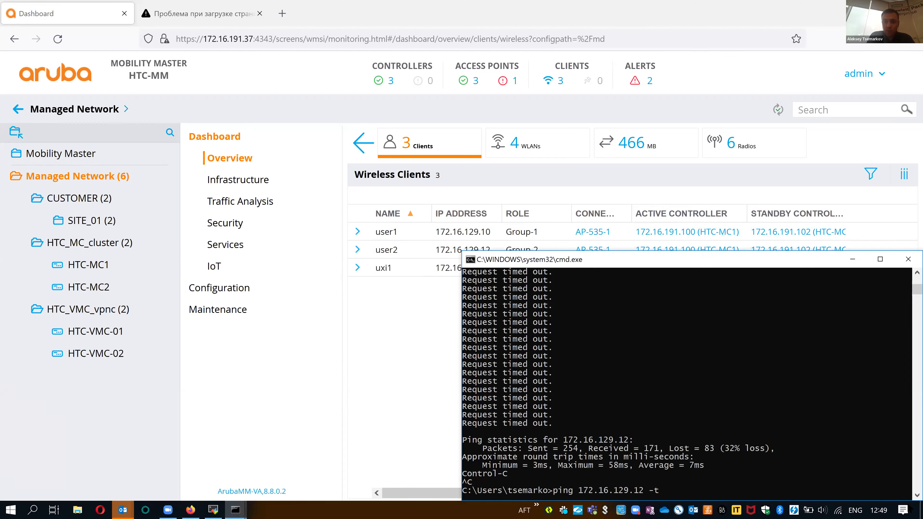
{"action": "key", "text": "Left"}
{"action": "key", "text": "BackSpace"}
{"action": "key", "text": "BackSpace"}
{"action": "key", "text": "BackSpace"}
{"action": "key", "text": "BackSpace"}
{"action": "key", "text": "BackSpace"}
{"action": "key", "text": "BackSpace"}
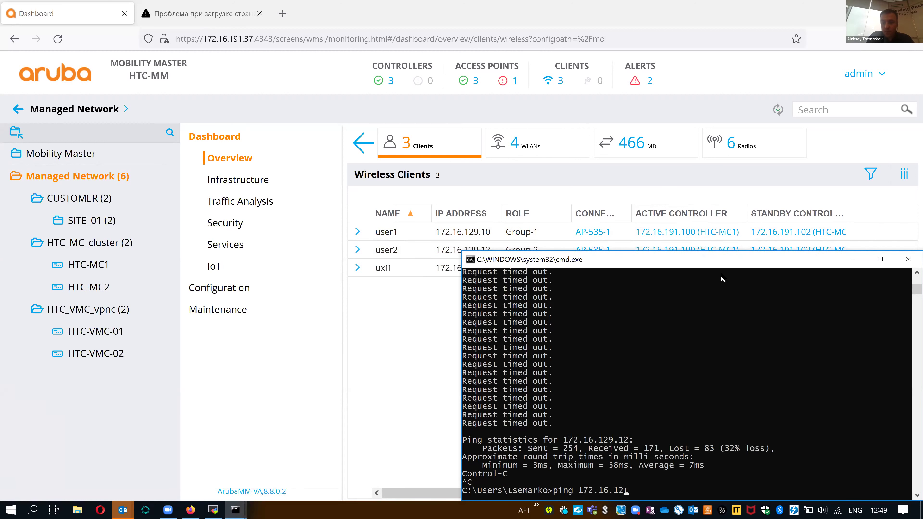
{"action": "key", "text": "Delete"}
{"action": "type", "text": "91.100 -t"}
{"action": "key", "text": "Return"}
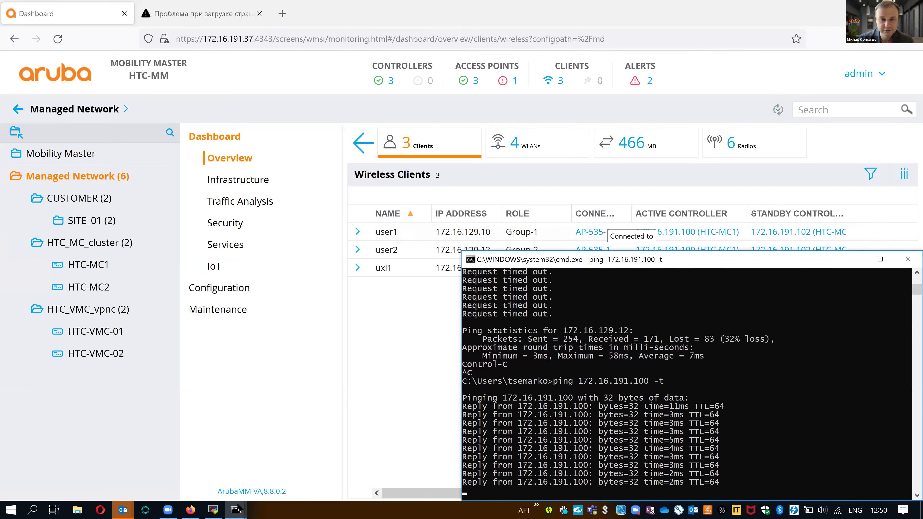
Show both command prompt windows and compare the running pings to 8.8.8.8 and 172.16.191.100
{"action": "key", "text": "super+8"}
{"action": "key", "text": "Return"}
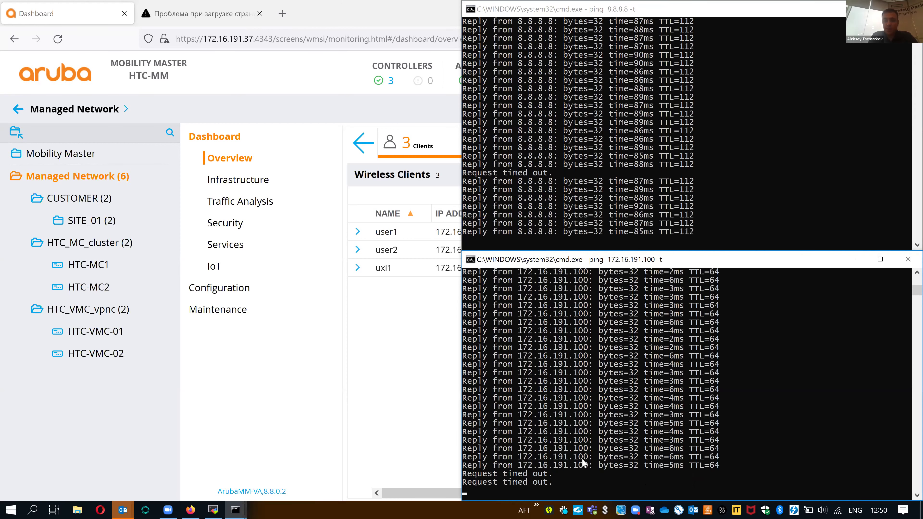
{"action": "left_click", "coordinate": [604, 456]}
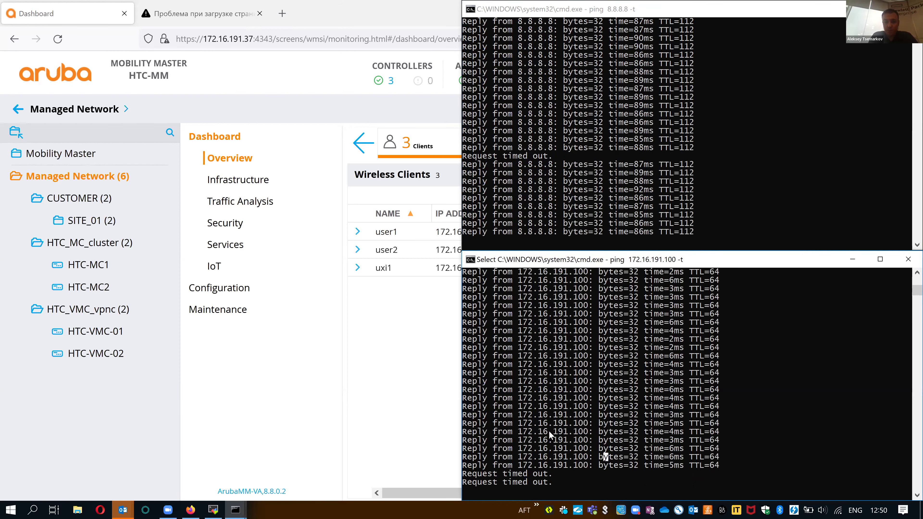
{"action": "left_click", "coordinate": [695, 448]}
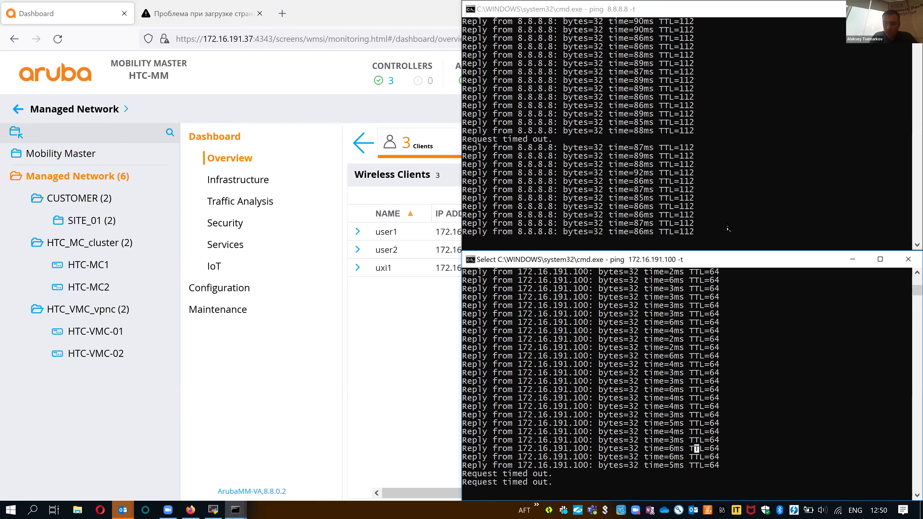
{"action": "left_click", "coordinate": [728, 228]}
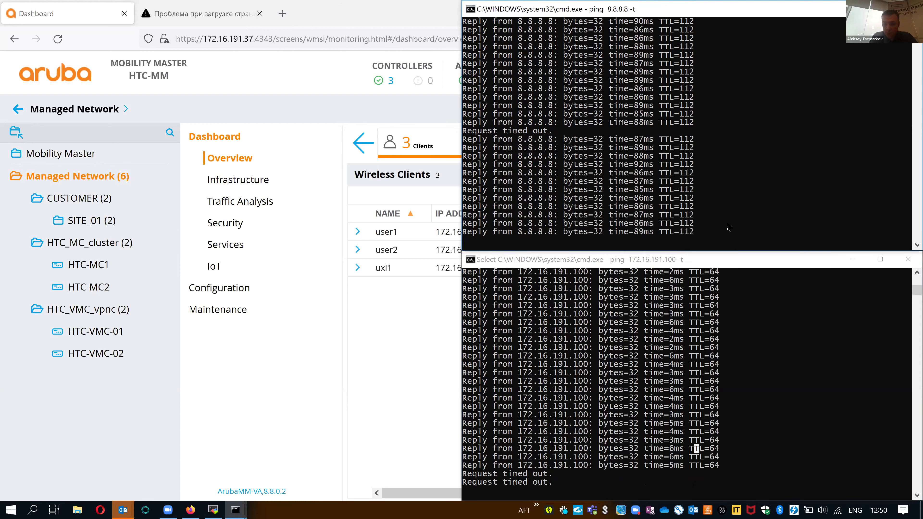
{"action": "left_click", "coordinate": [732, 266]}
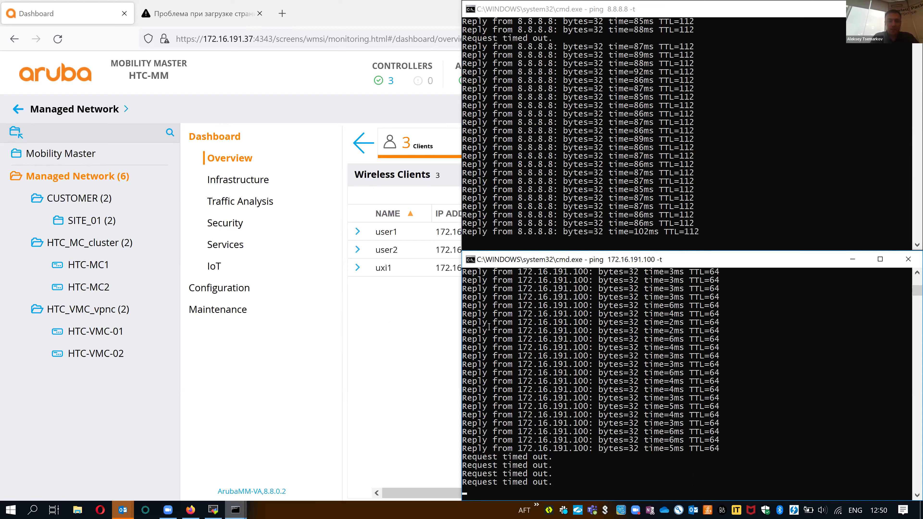
Switch to the MobaXterm Linux-server session and bring up fresh empty prompt lines below the earlier script output
{"action": "key", "text": "alt+Tab"}
{"action": "key", "text": "ctrl+c"}
{"action": "key", "text": "Return"}
{"action": "key", "text": "Return"}
{"action": "key", "text": "Return"}
{"action": "key", "text": "Return"}
{"action": "key", "text": "Return"}
{"action": "key", "text": "Return"}
{"action": "key", "text": "Return"}
{"action": "key", "text": "Return"}
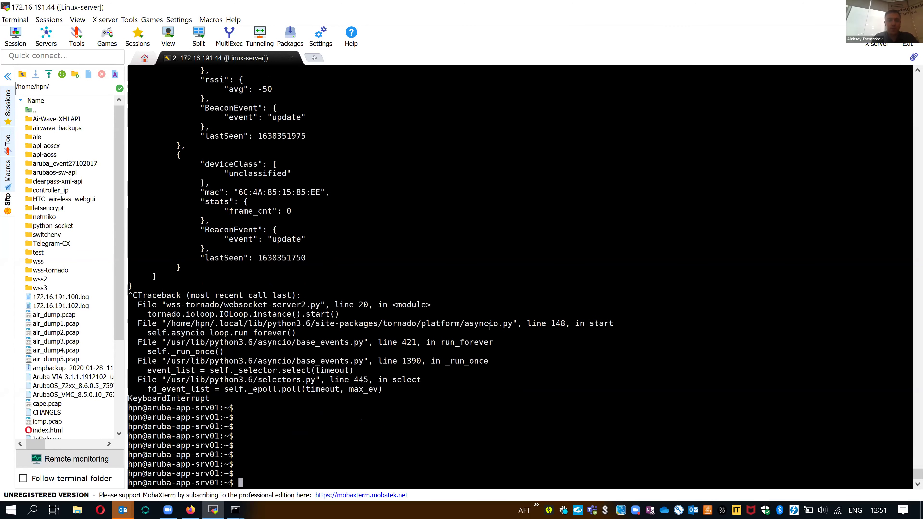
Check that the Linux-server session still responds with new prompt lines, and return to the running ping windows
{"action": "key", "text": "Return"}
{"action": "key", "text": "Return"}
{"action": "key", "text": "Return"}
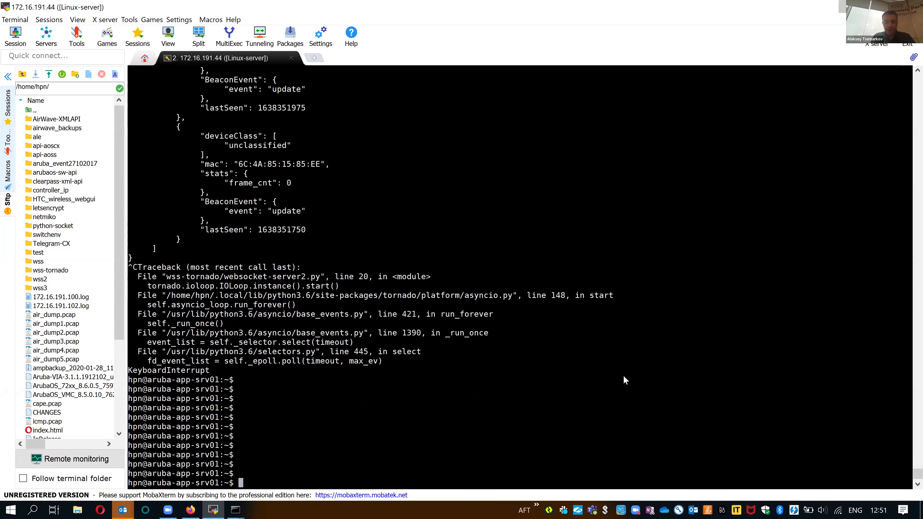
{"action": "key", "text": "alt+Tab"}
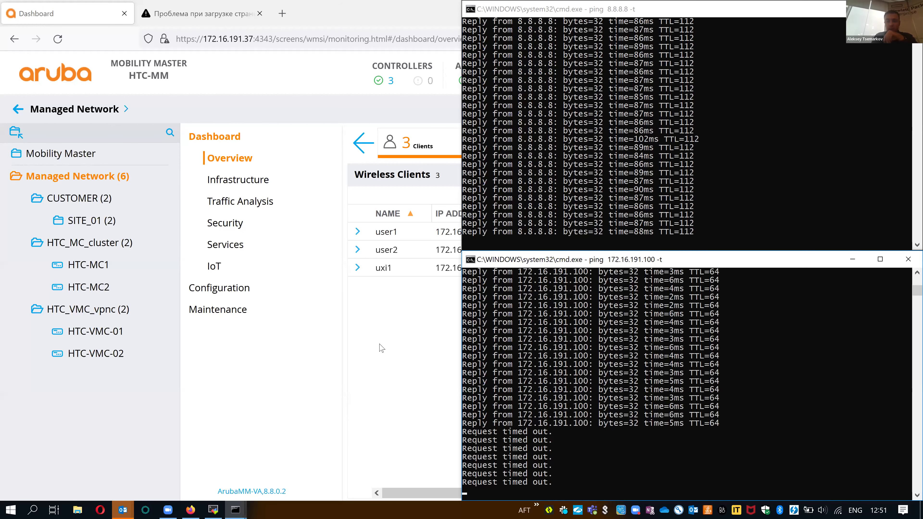
Bring the Mobility Master browser window forward, check the wireless clients list, and review the Managed Network overview
{"action": "left_click", "coordinate": [449, 193]}
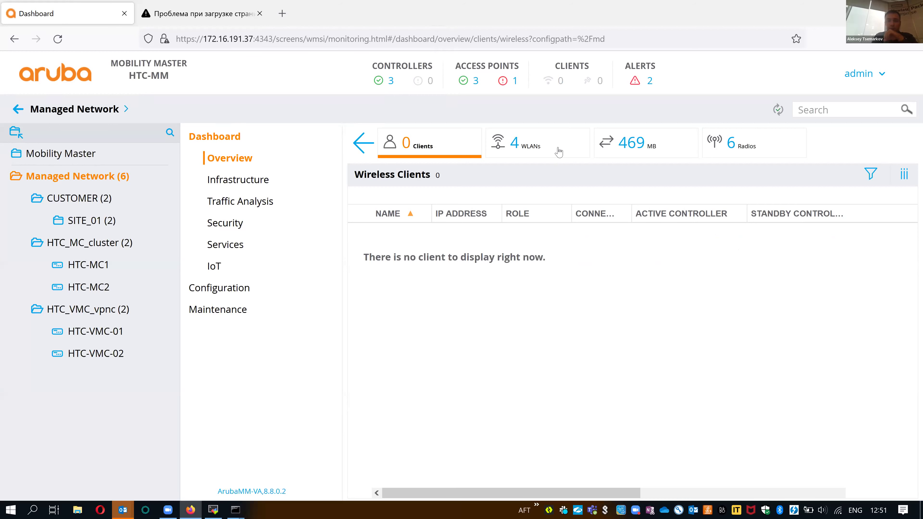
{"action": "left_click", "coordinate": [274, 184]}
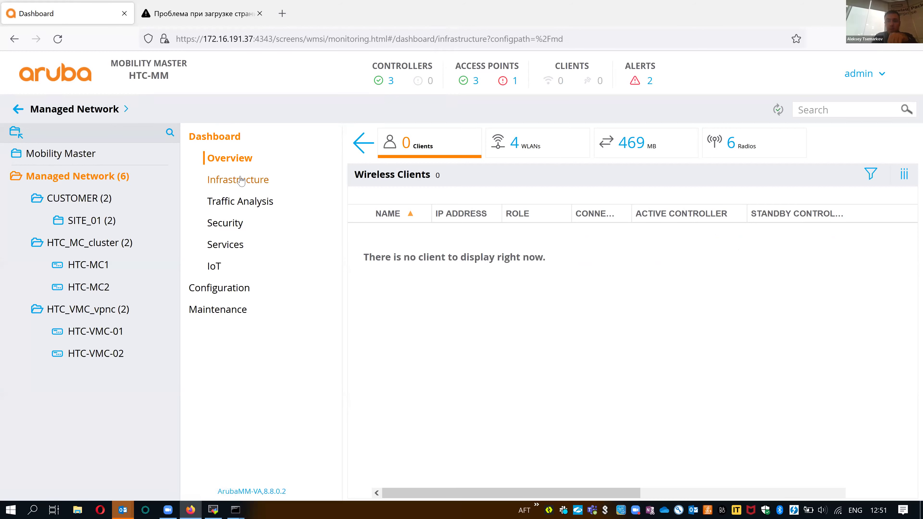
{"action": "left_click", "coordinate": [229, 158]}
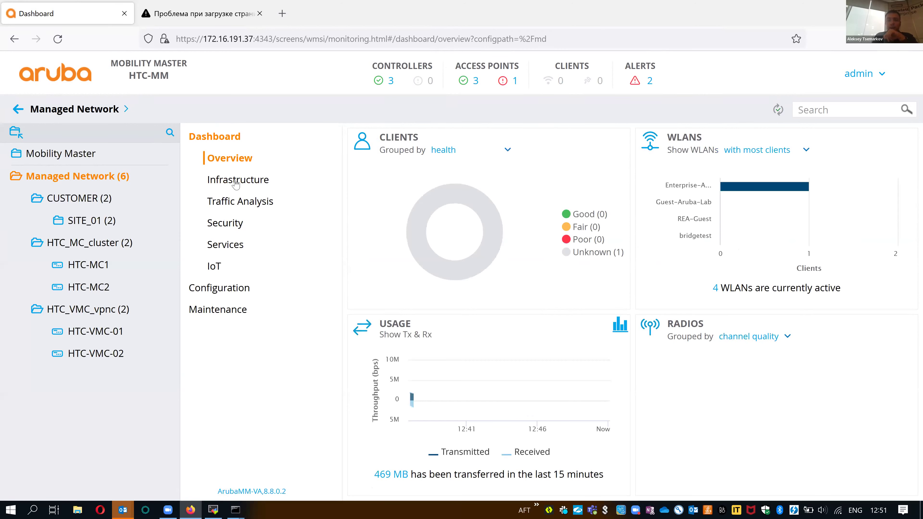
Show the list of infrastructure controllers and check their status and the reason for HTC-MC2's health rating
{"action": "left_click", "coordinate": [265, 181]}
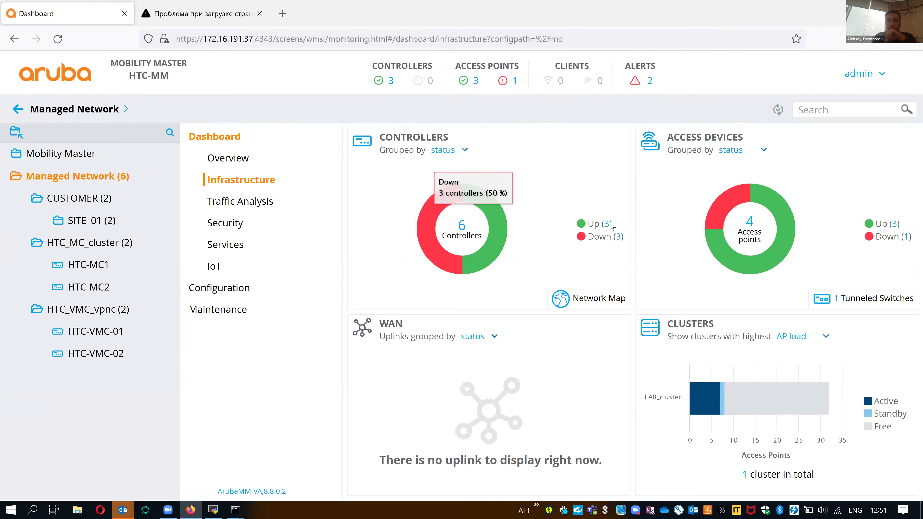
{"action": "left_click", "coordinate": [610, 226]}
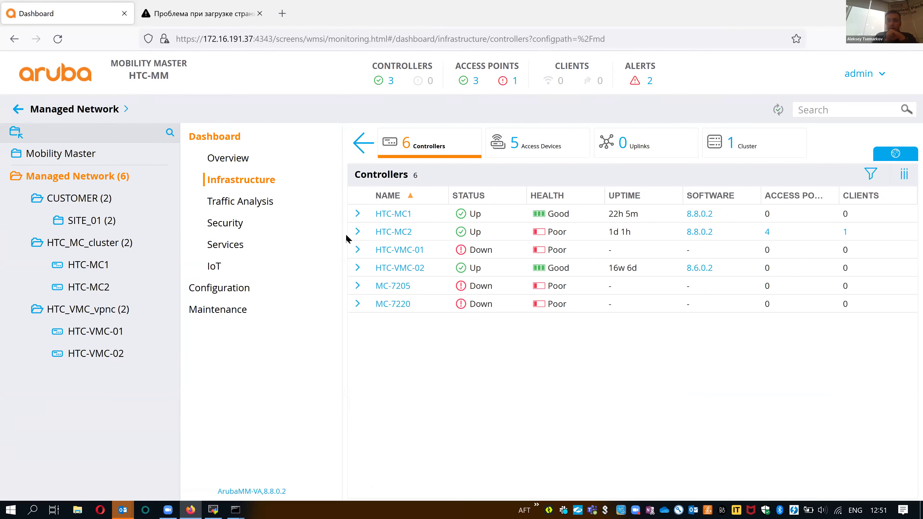
{"action": "mouse_move", "coordinate": [551, 236]}
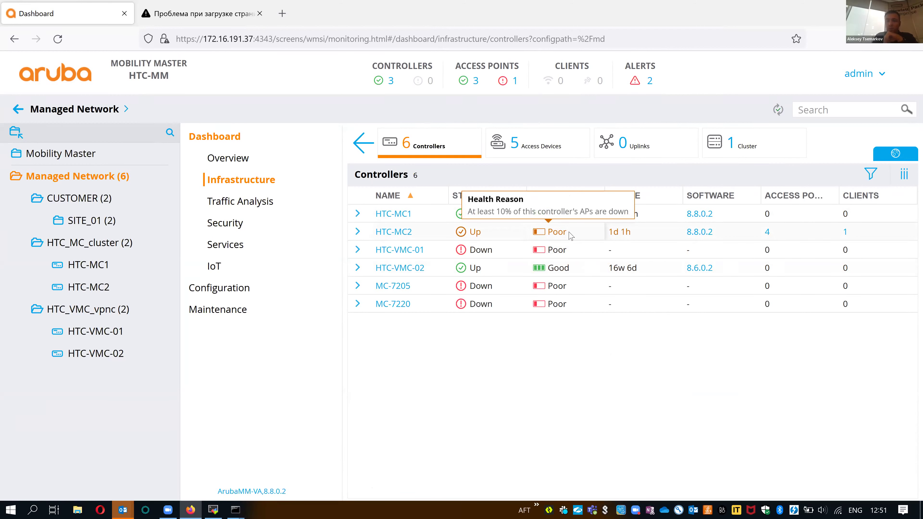
List the access points managed by HTC-MC2 and open the column selection for the access points table
{"action": "left_click", "coordinate": [767, 232]}
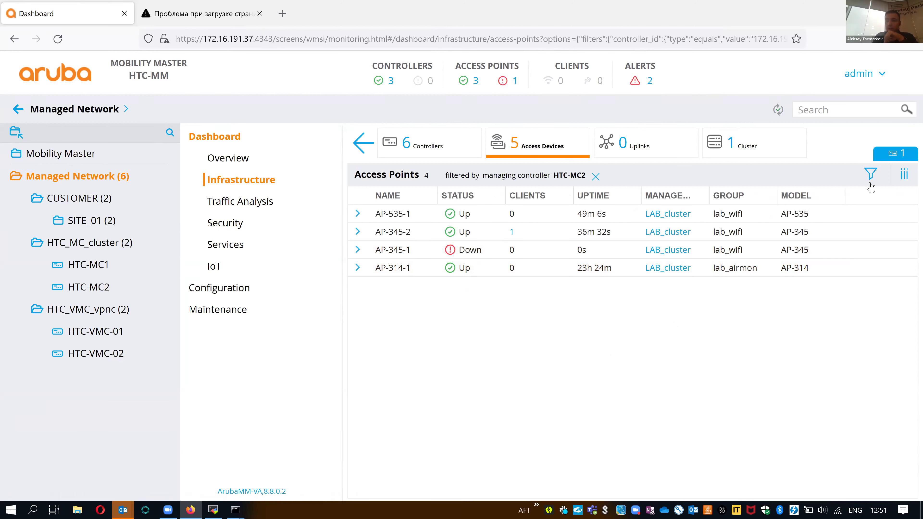
{"action": "left_click", "coordinate": [904, 175]}
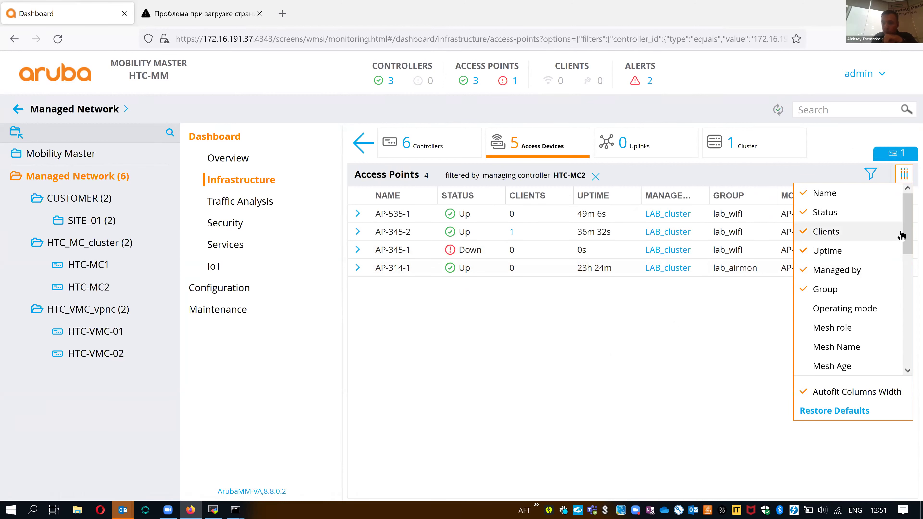